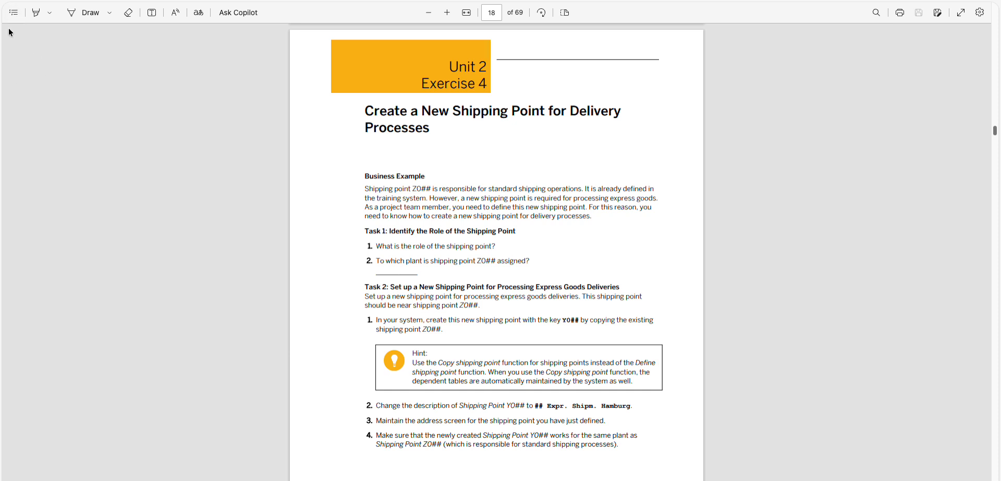
# Check the workbook's table of contents and read Exercise 4's business example and the Task 1 question about the shipping point's role
pyautogui.click(15, 14)
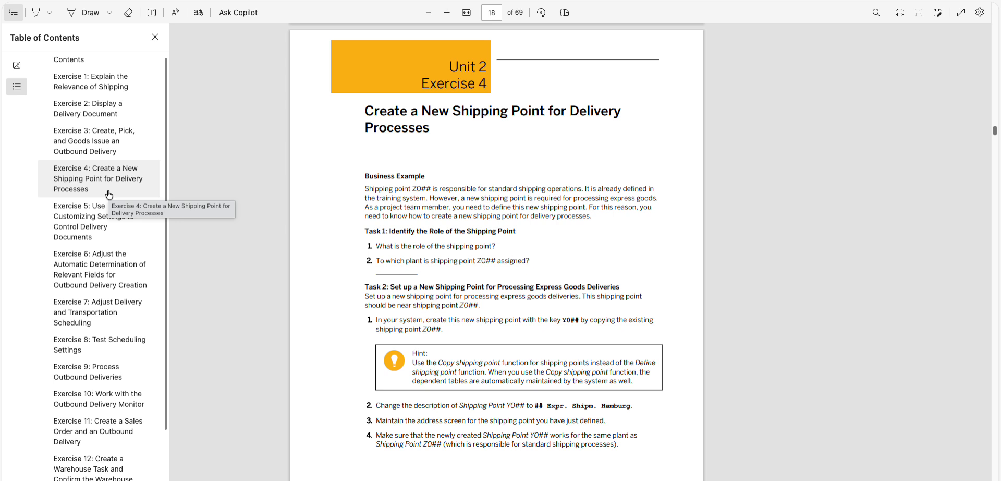
pyautogui.click(254, 226)
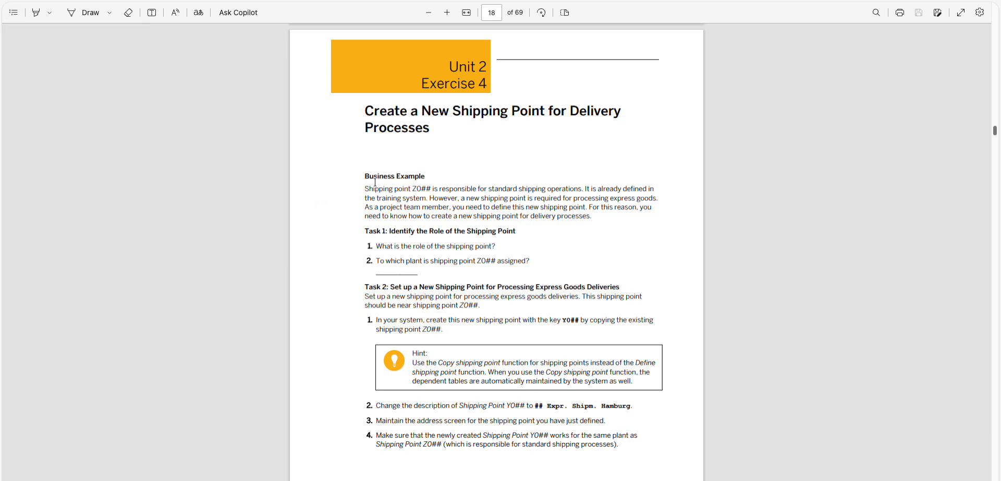
pyautogui.moveTo(365, 189); pyautogui.dragTo(432, 189)
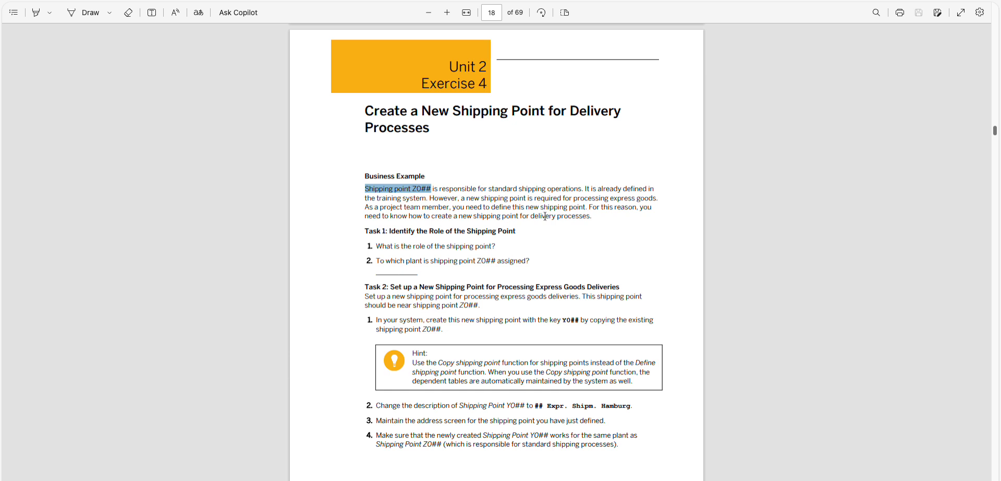
pyautogui.moveTo(610, 198); pyautogui.dragTo(660, 198)
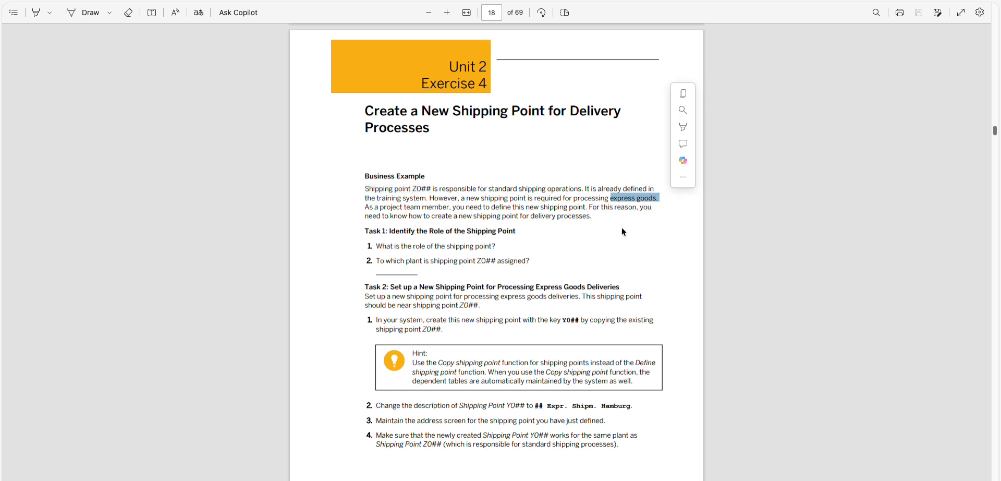
pyautogui.moveTo(410, 197); pyautogui.dragTo(612, 221)
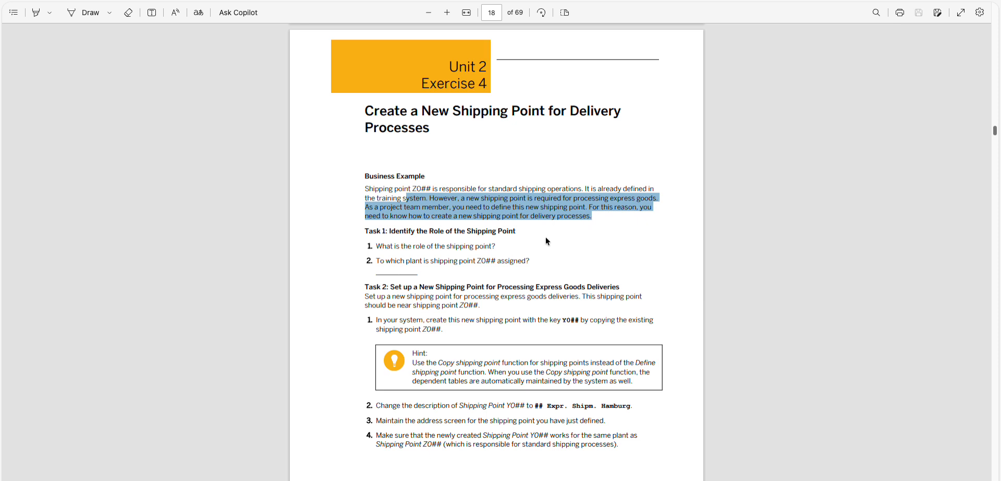
pyautogui.click(360, 236)
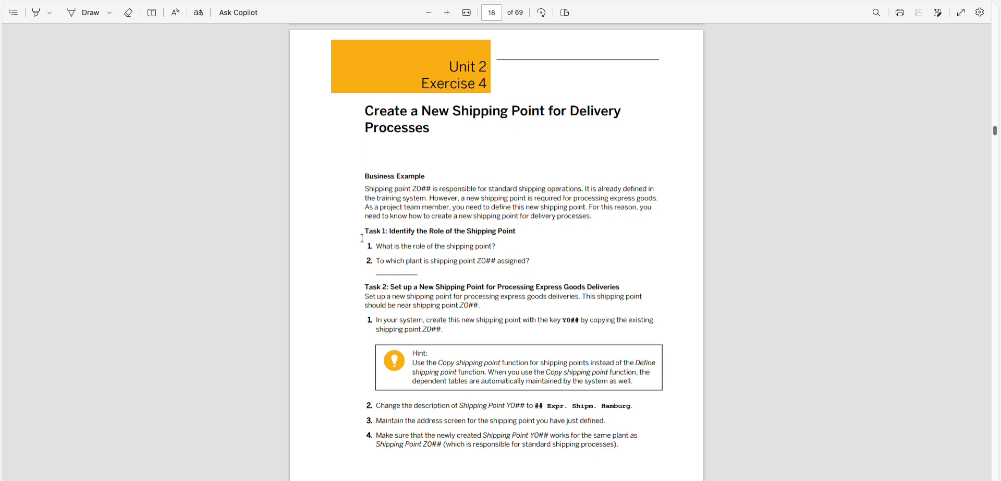
pyautogui.moveTo(368, 245); pyautogui.dragTo(505, 250)
pyautogui.click(316, 285)
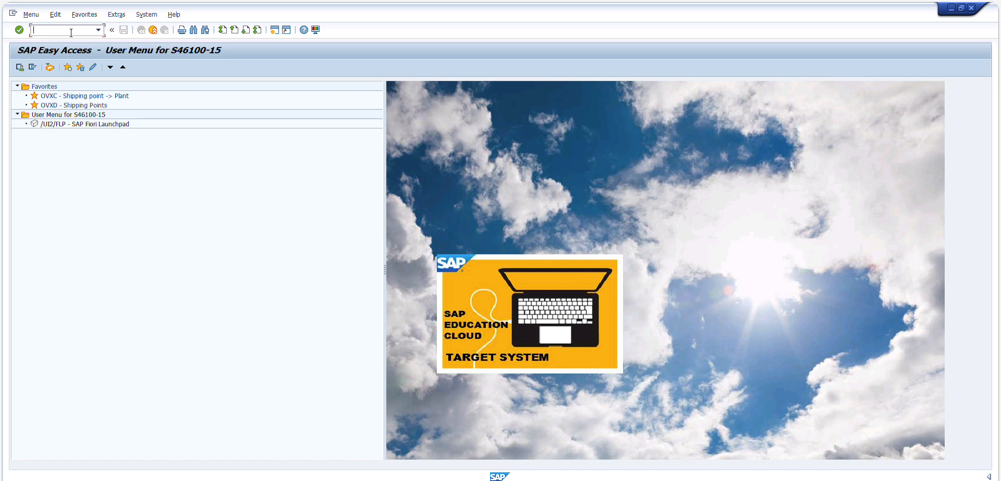
pyautogui.write('va03')
pyautogui.press('Return')
pyautogui.press('Return')
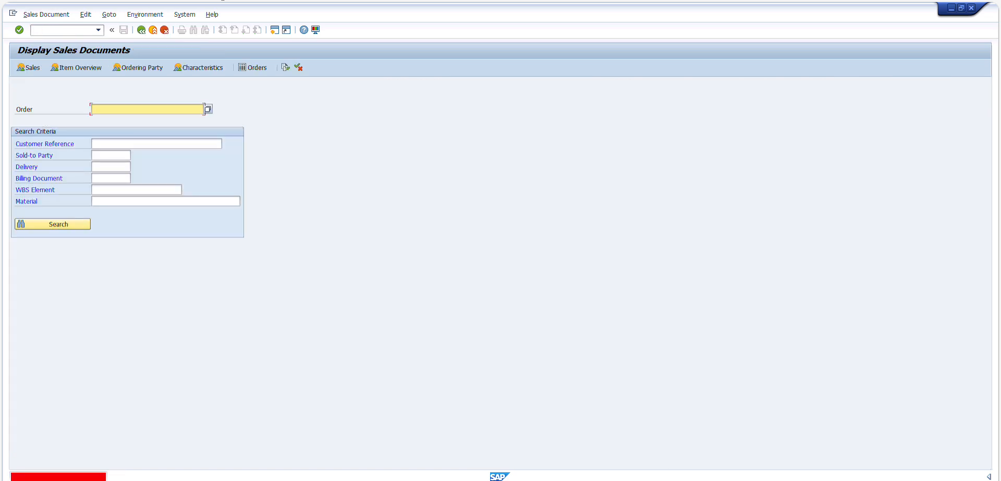
pyautogui.click(140, 31)
pyautogui.hotkey('ctrl', 'Tab')
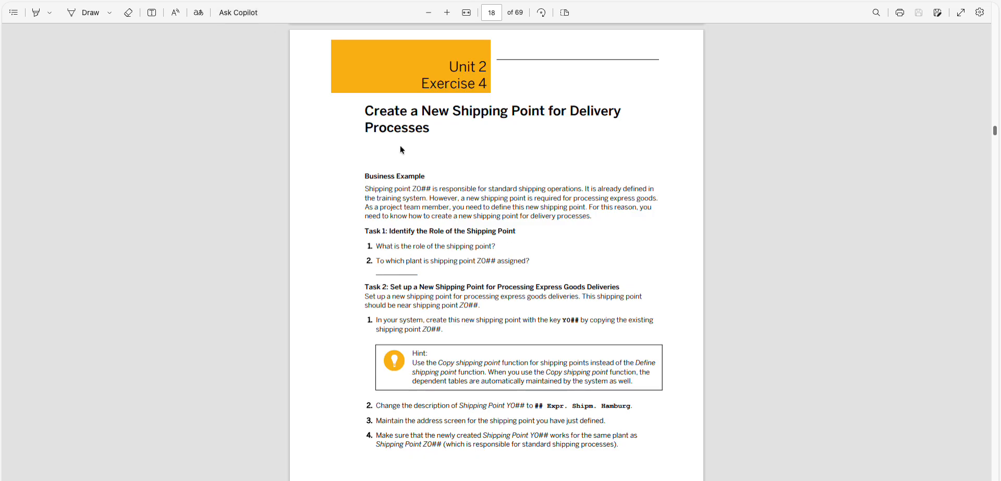
# Look back through the Unit 1 exercises in the workbook, from Exercise 3 to the recorded answers in Exercise 2
pyautogui.scroll(20, 443, 164)
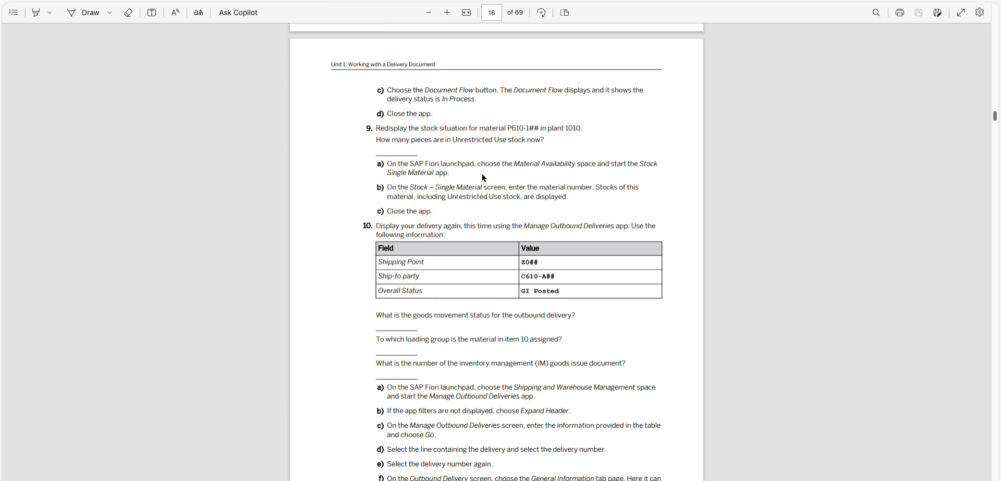
pyautogui.scroll(20, 482, 178)
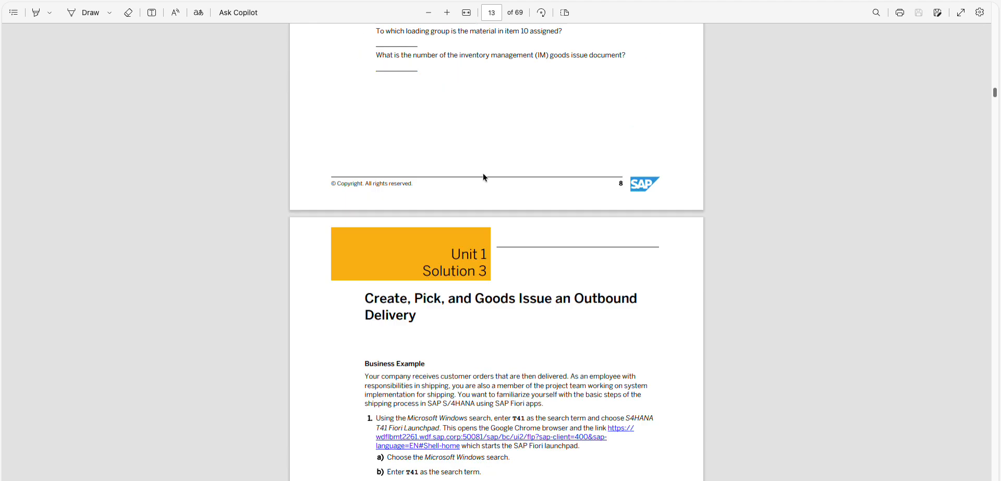
pyautogui.scroll(10, 484, 178)
pyautogui.scroll(-6, 484, 177)
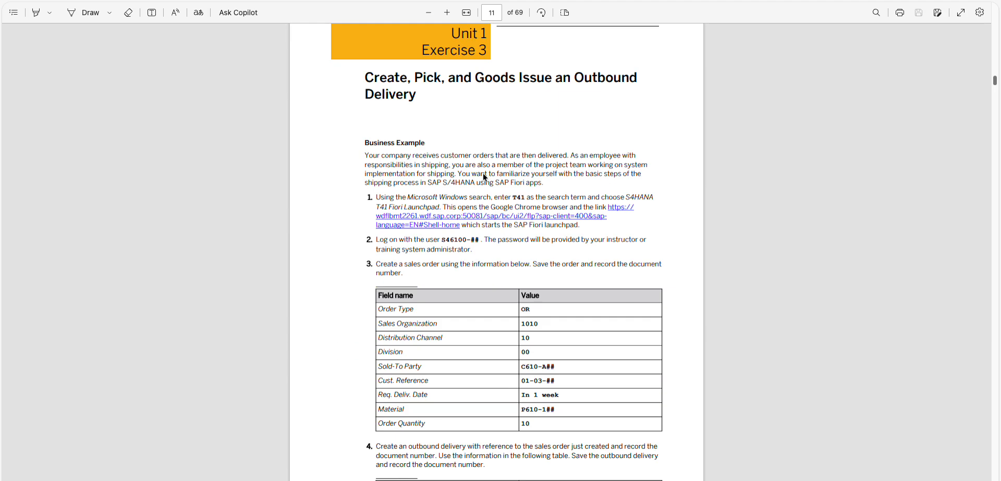
pyautogui.scroll(2, 484, 177)
pyautogui.scroll(-15, 484, 177)
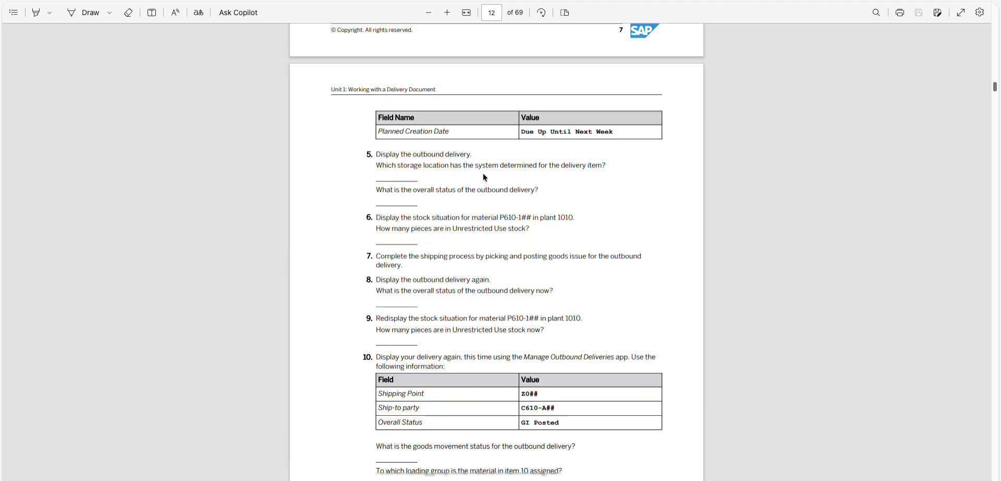
pyautogui.scroll(-3, 483, 177)
pyautogui.scroll(20, 482, 177)
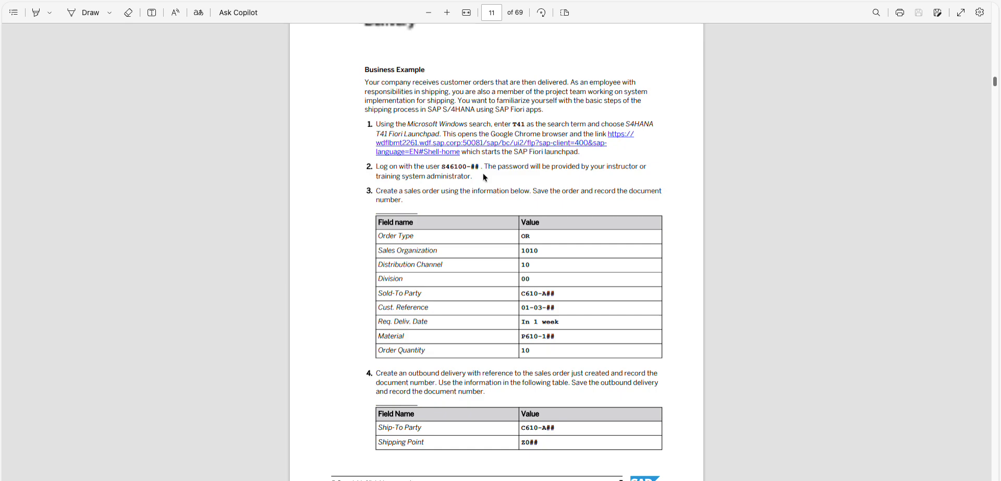
pyautogui.scroll(-8, 483, 177)
pyautogui.scroll(15, 482, 173)
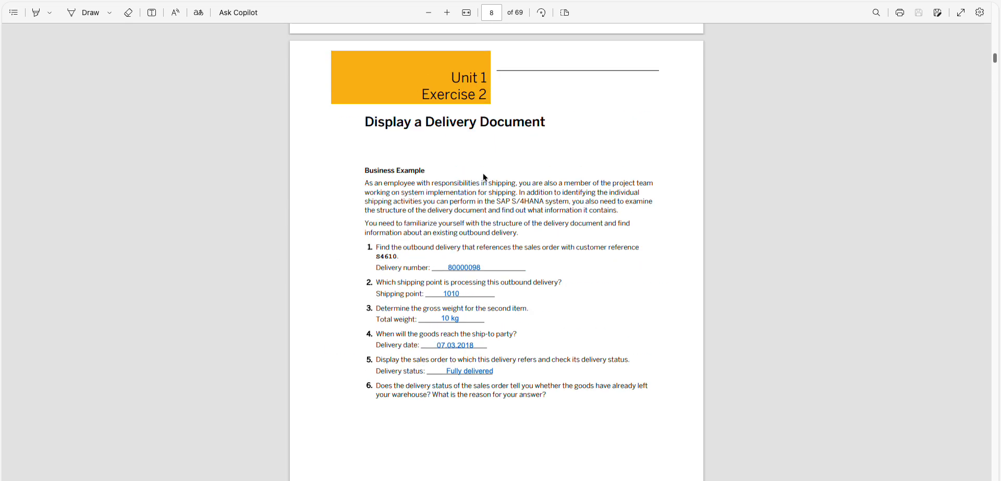
pyautogui.scroll(-10, 482, 177)
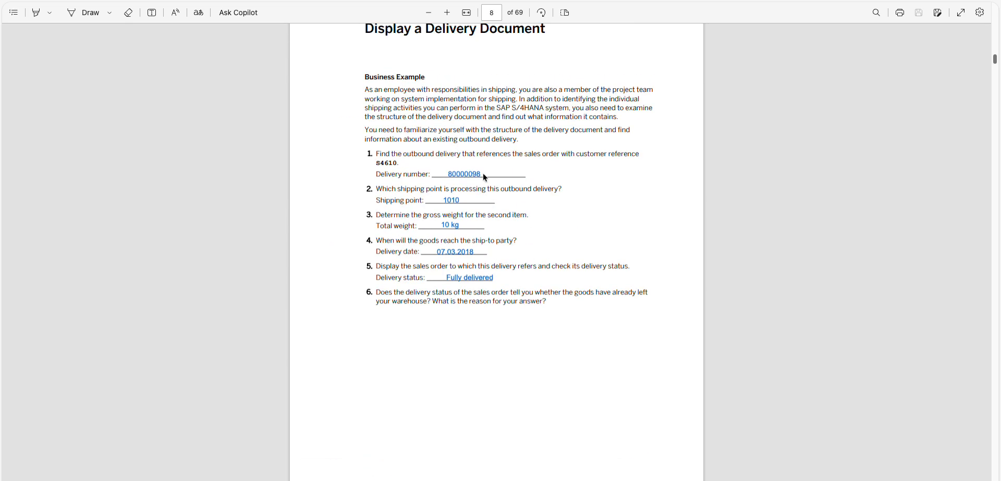
pyautogui.doubleClick(483, 173)
# Locate the sales order data table in Exercise 3 and select the customer reference value 01-03-##
pyautogui.scroll(-8, 564, 336)
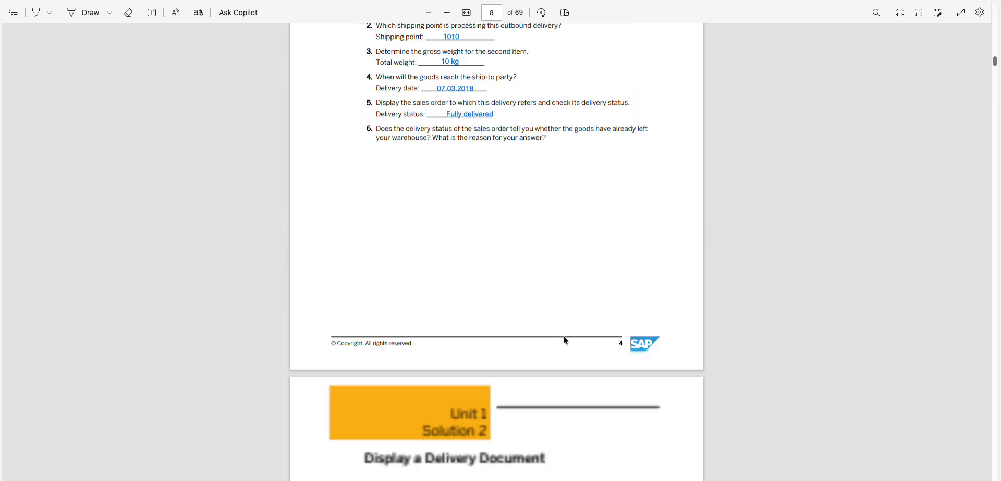
pyautogui.scroll(-4, 453, 249)
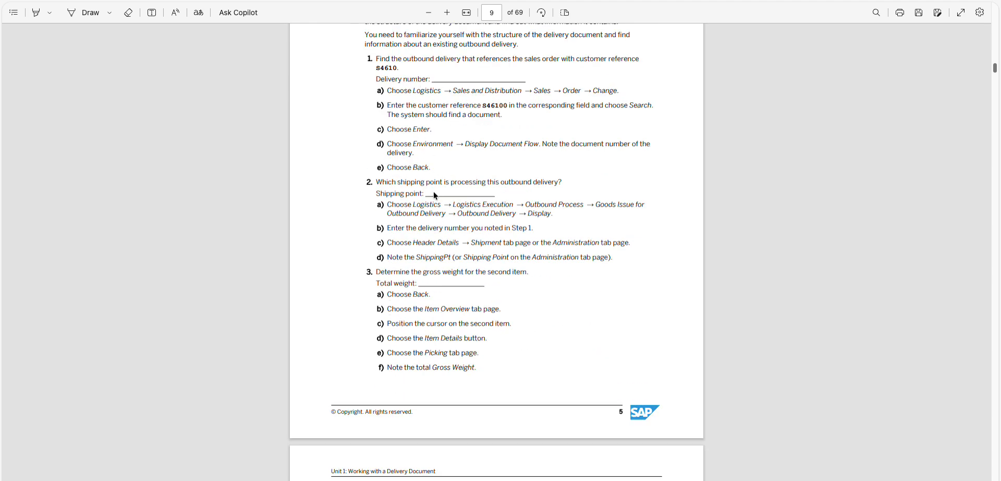
pyautogui.scroll(-20, 434, 194)
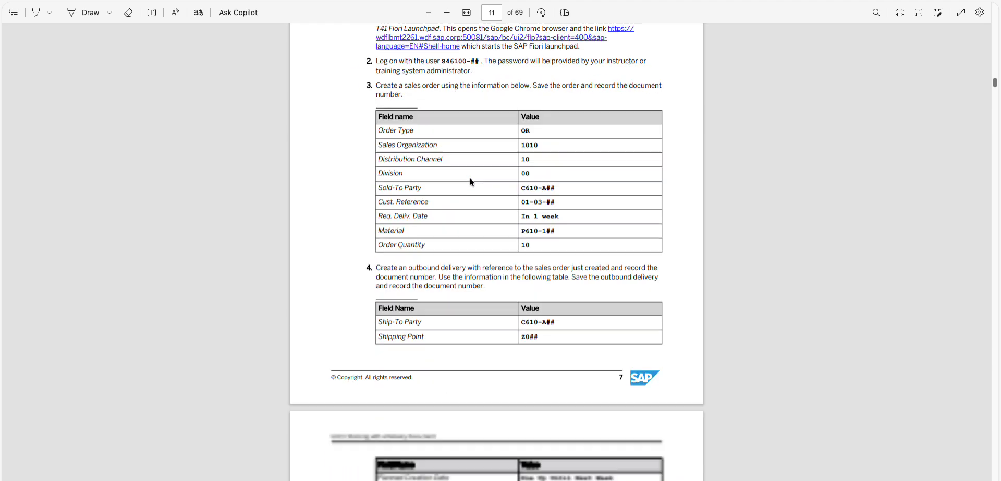
pyautogui.scroll(-12, 470, 178)
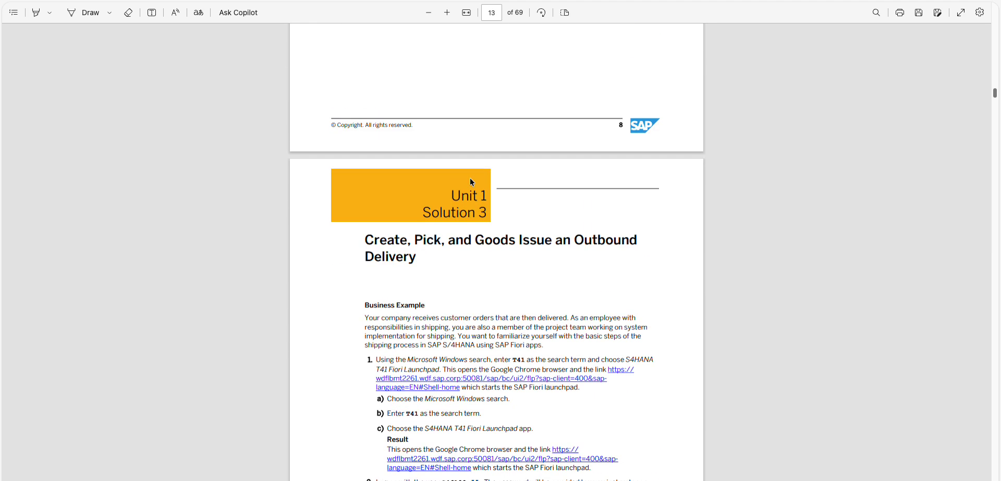
pyautogui.scroll(4, 472, 181)
pyautogui.scroll(-2, 352, 138)
pyautogui.scroll(10, 352, 139)
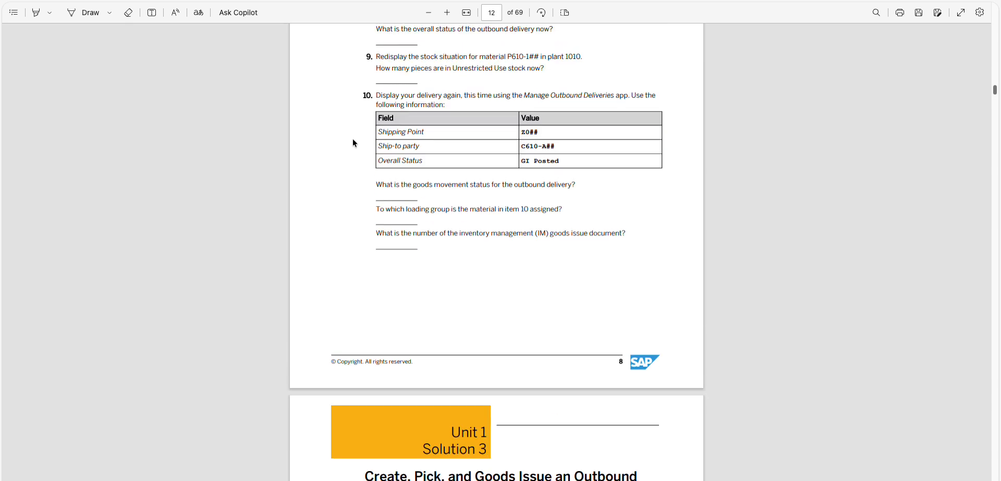
pyautogui.scroll(4, 414, 143)
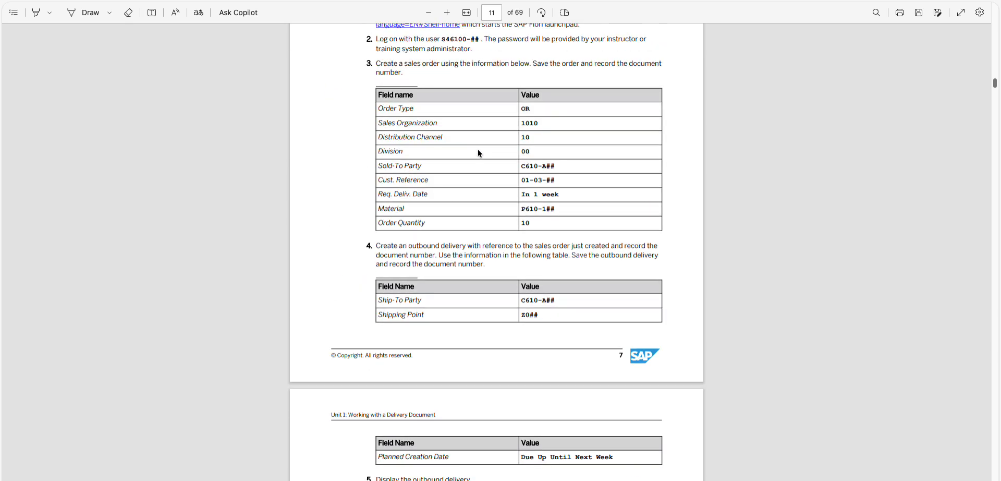
pyautogui.scroll(2, 479, 154)
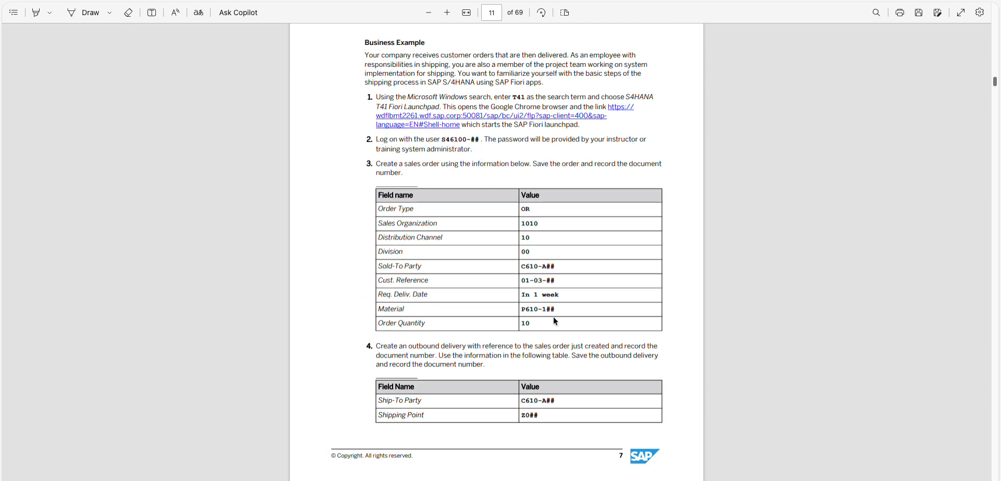
pyautogui.click(554, 281)
pyautogui.moveTo(554, 281); pyautogui.dragTo(516, 281)
# Switch to SAP, open the sales order display transaction VA03 and search by customer reference 01-03-15
pyautogui.hotkey('ctrl', 'Tab')
pyautogui.hotkey('ctrl', 'Tab')
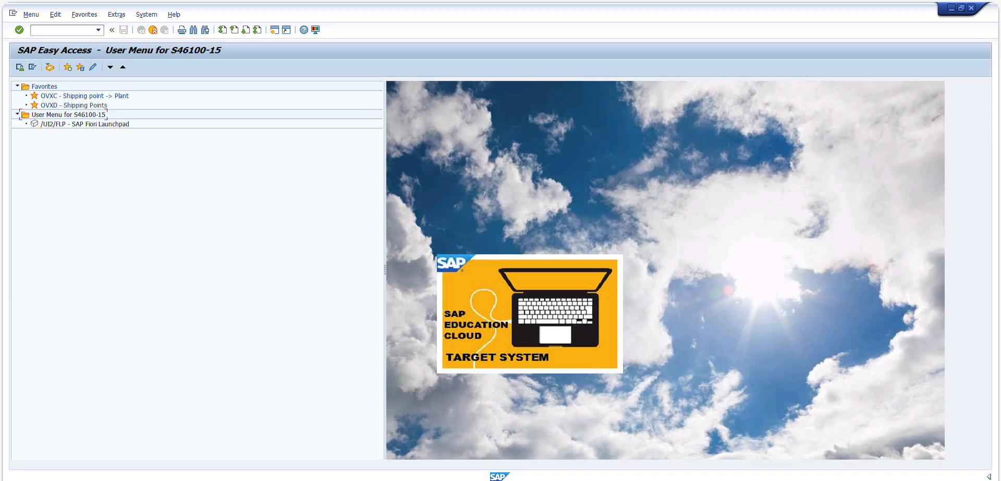
pyautogui.click(68, 29)
pyautogui.write('va03')
pyautogui.press('Return')
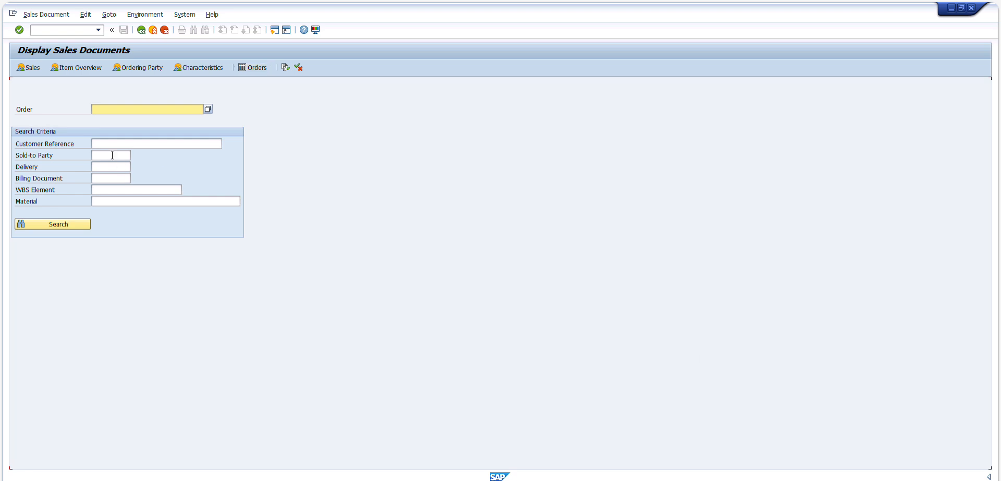
pyautogui.click(116, 144)
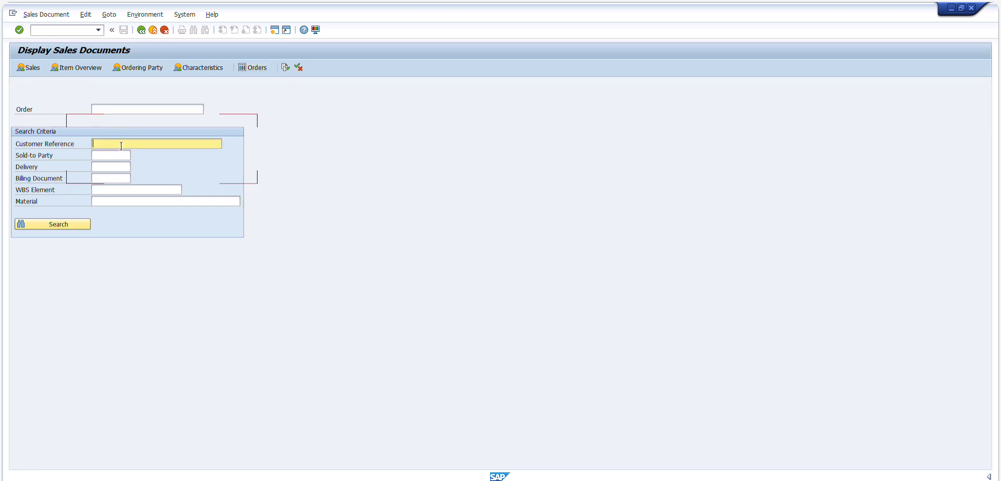
pyautogui.write('01-03-#')
pyautogui.write('5')
pyautogui.press('Return')
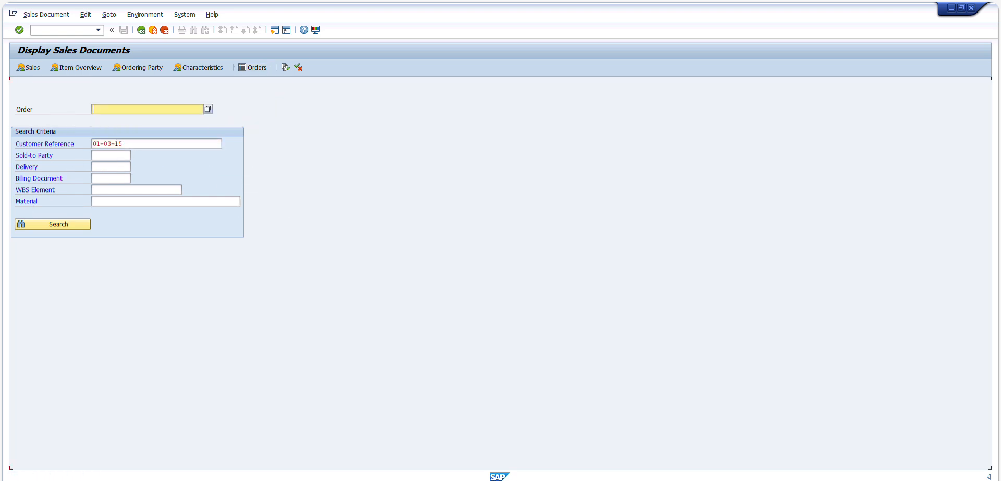
pyautogui.click(74, 226)
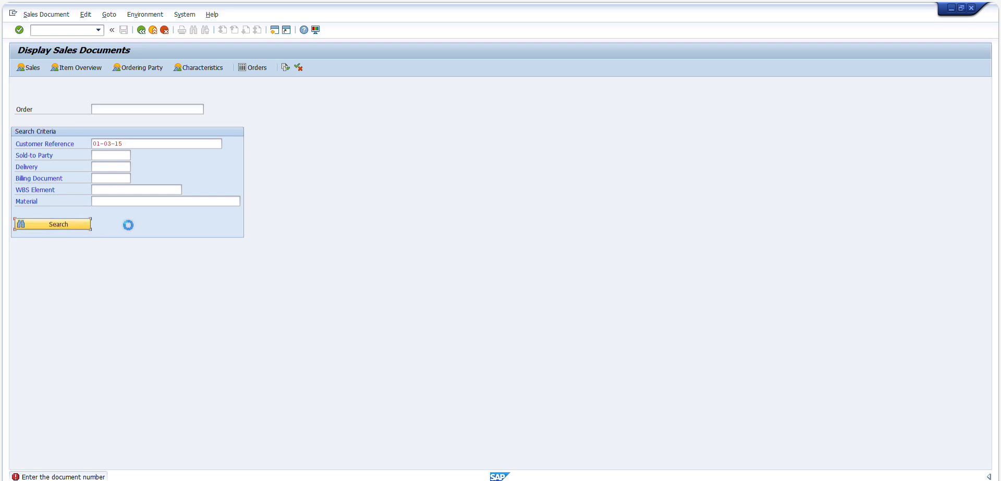
pyautogui.doubleClick(177, 232)
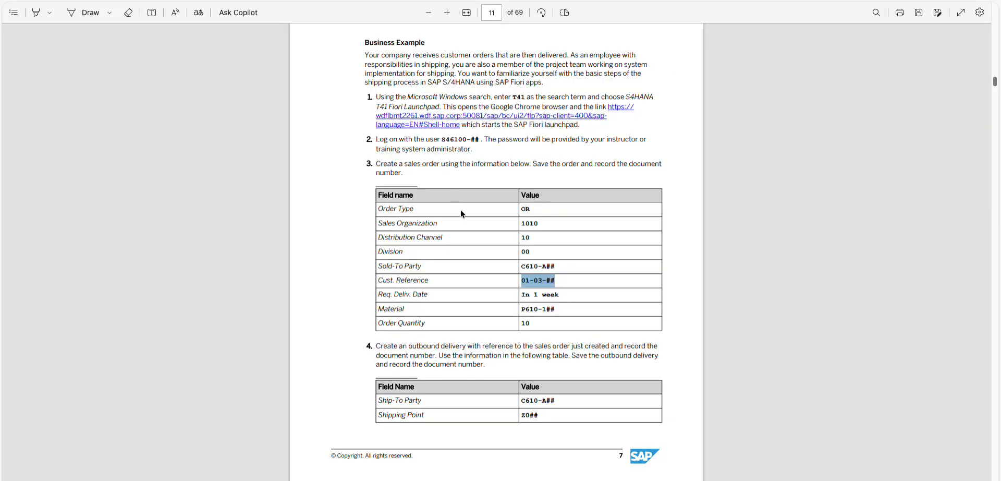
# Switch back to the workbook PDF and add the sales order number as text on the blank line under Exercise 3, step 3
pyautogui.scroll(-3, 462, 213)
pyautogui.scroll(7, 461, 214)
pyautogui.scroll(-5, 462, 214)
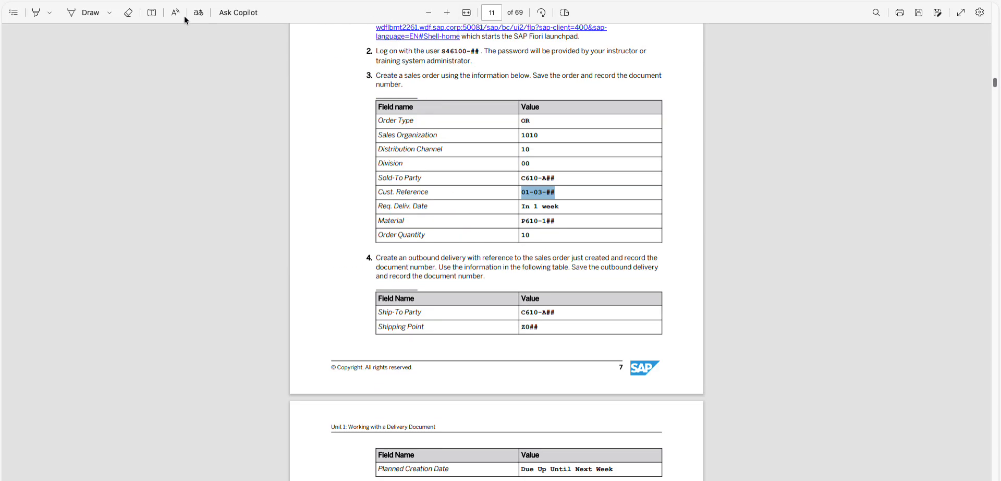
pyautogui.click(152, 13)
pyautogui.click(375, 95)
pyautogui.write('381')
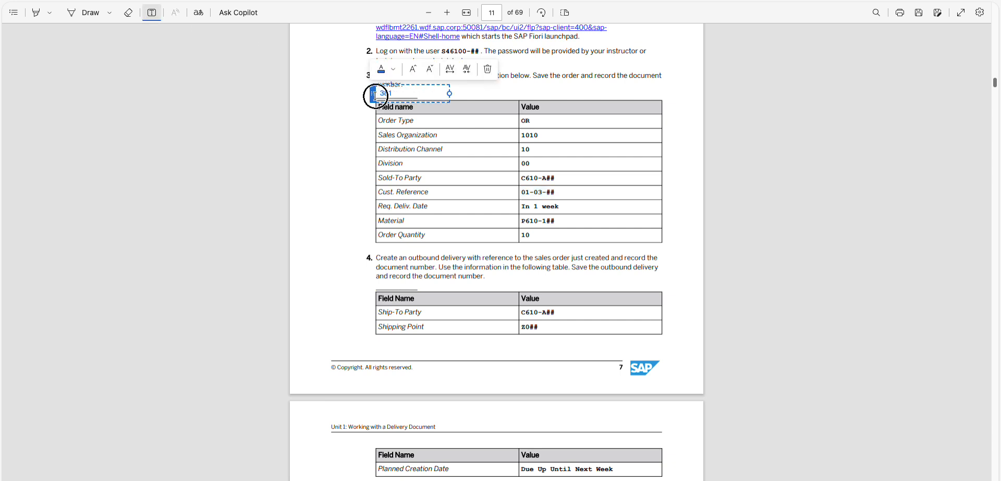
pyautogui.click(366, 95)
pyautogui.click(370, 95)
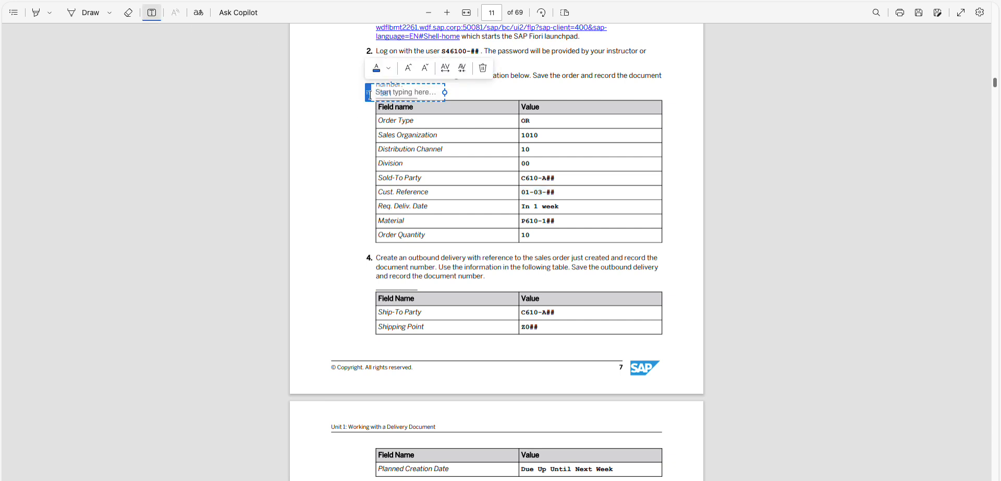
pyautogui.click(387, 93)
pyautogui.moveTo(373, 95); pyautogui.dragTo(380, 96)
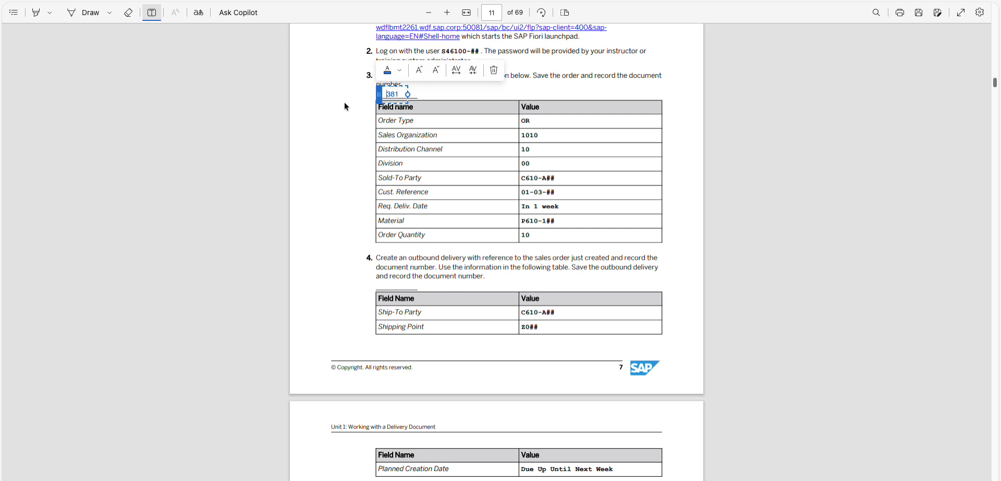
# Put the label "SO Number:" in front of the order number in the text note under step 3
pyautogui.click(344, 107)
pyautogui.click(390, 94)
pyautogui.write('SO Number:')
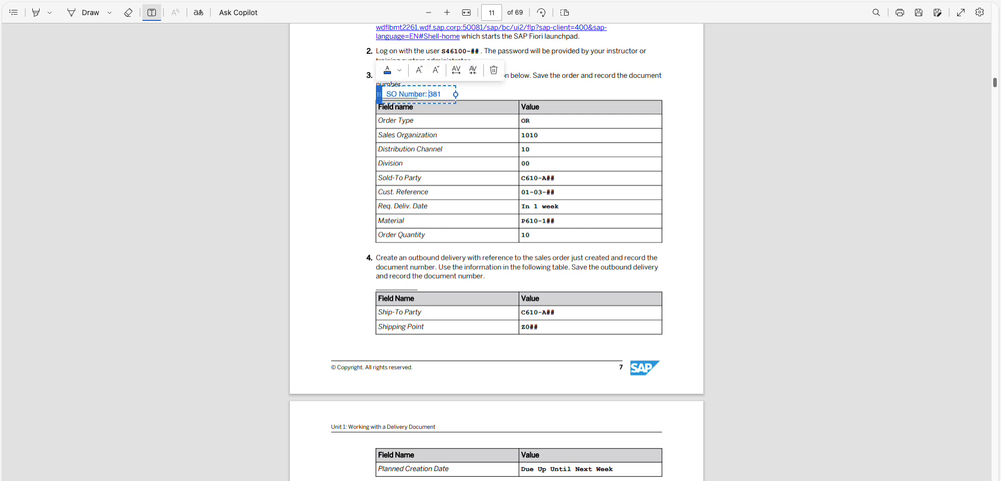
pyautogui.click(513, 157)
pyautogui.hotkey('ctrl', 'Tab')
pyautogui.hotkey('ctrl', 'shift', 'Tab')
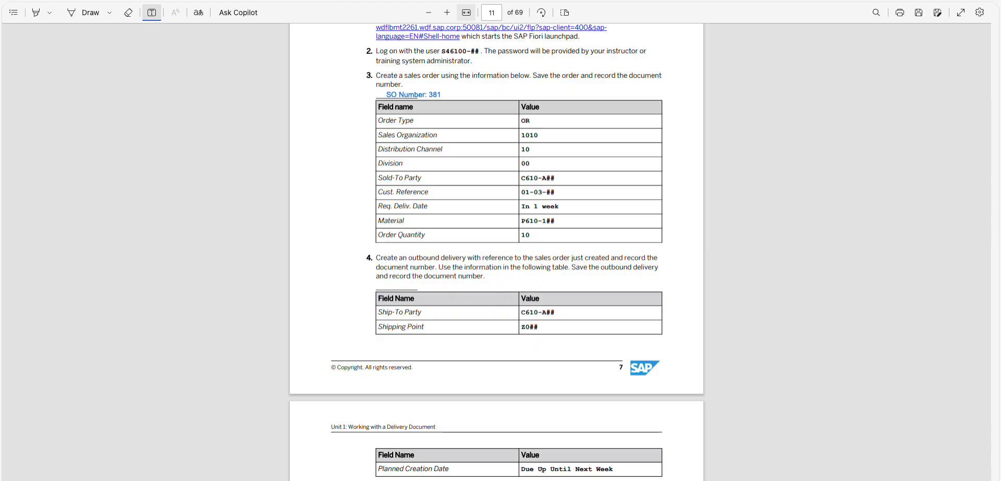
# Switch to SAP and display the outbound delivery from the sales order's document flow
pyautogui.hotkey('alt', 'Tab')
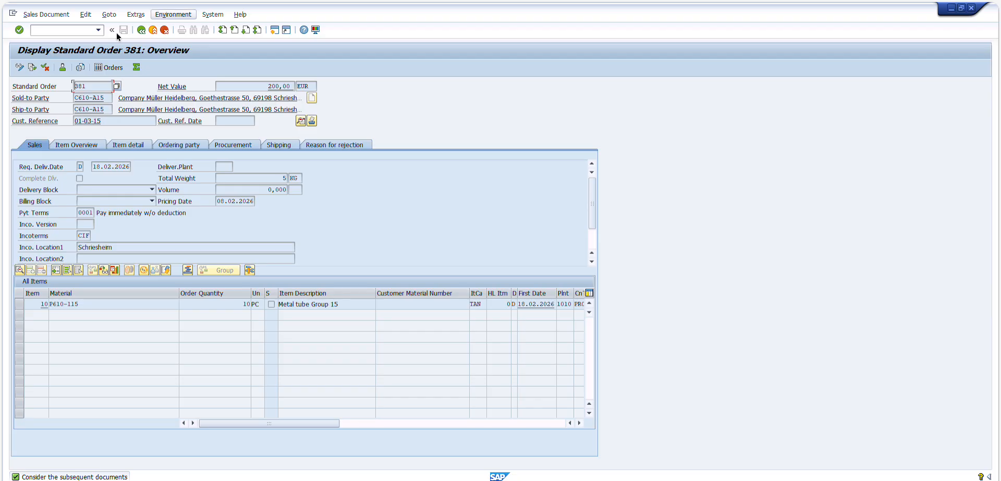
pyautogui.click(32, 67)
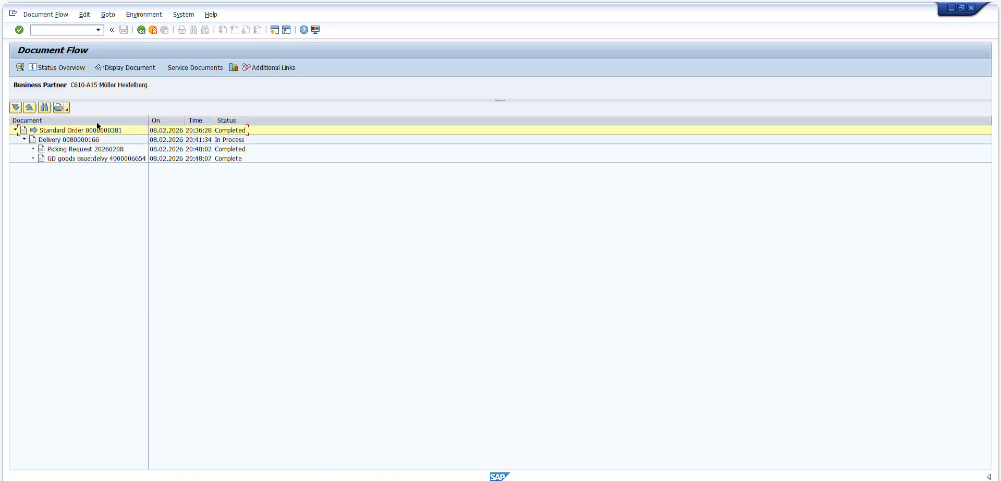
pyautogui.click(89, 138)
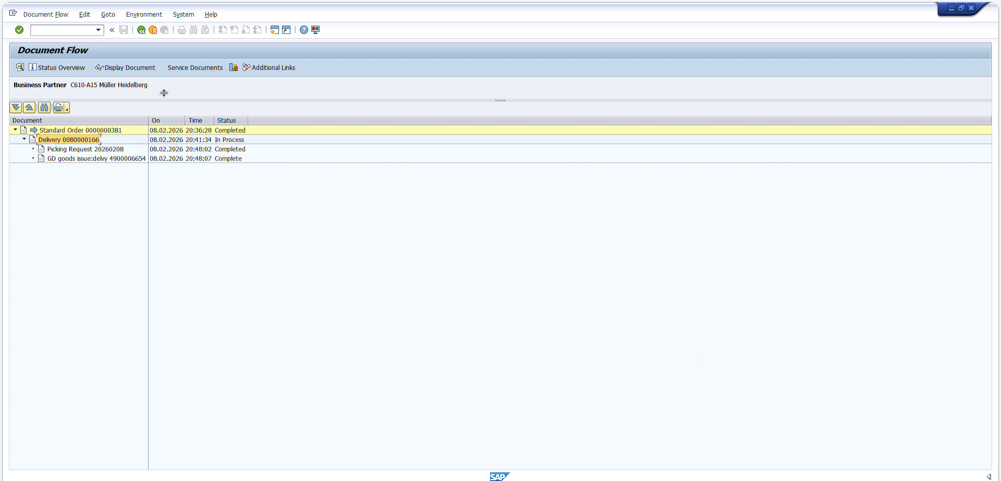
pyautogui.click(143, 66)
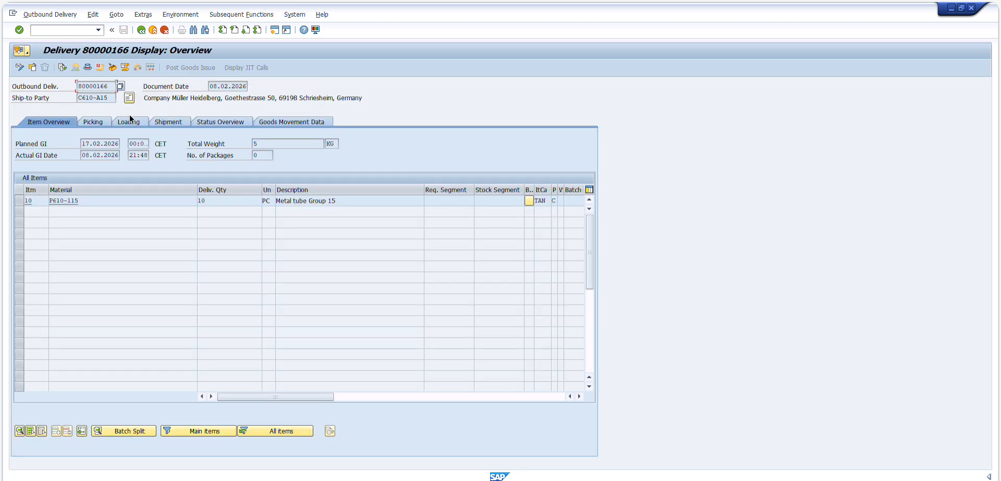
# Check the shipping point in the delivery header's shipment details and return to the document flow
pyautogui.click(87, 67)
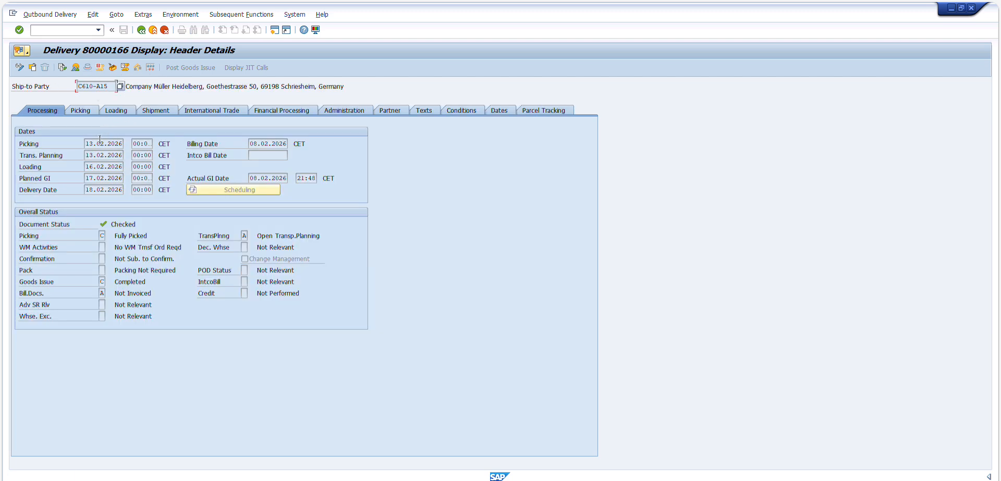
pyautogui.click(155, 111)
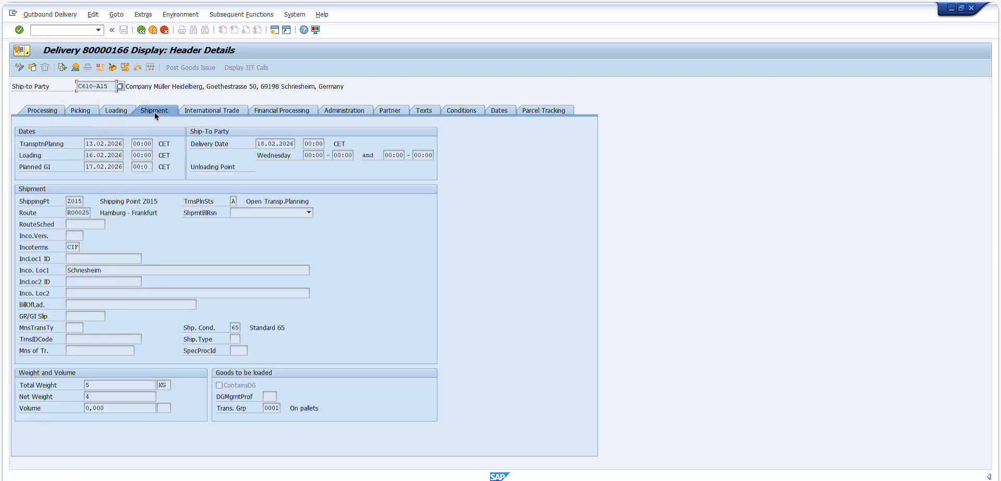
pyautogui.click(78, 201)
pyautogui.doubleClick(77, 201)
pyautogui.click(152, 30)
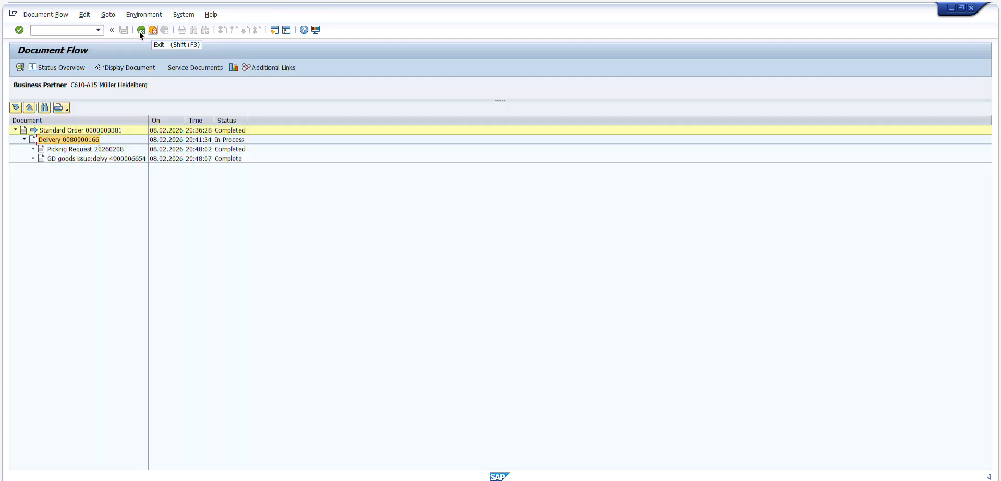
# Leave the sales order display and open transaction VL01N to examine its order and shipping point fields
pyautogui.click(111, 129)
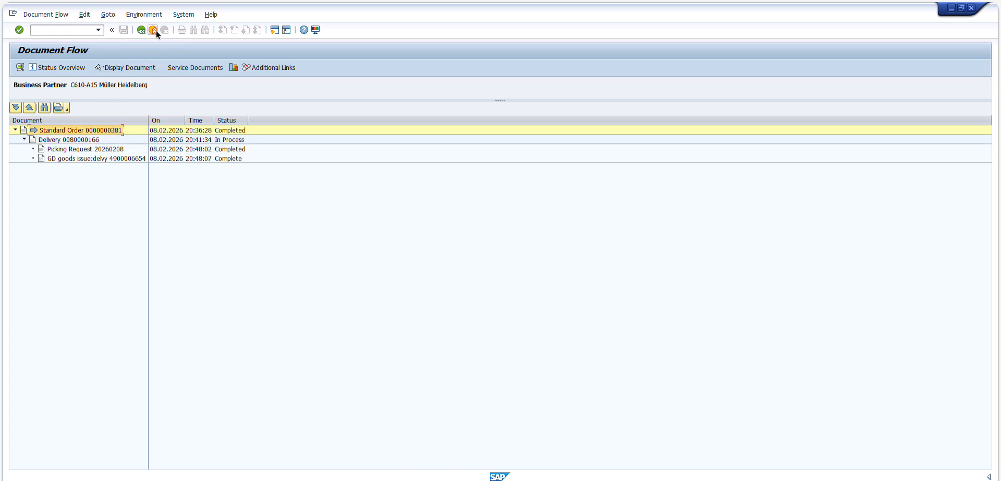
pyautogui.click(156, 30)
pyautogui.click(154, 30)
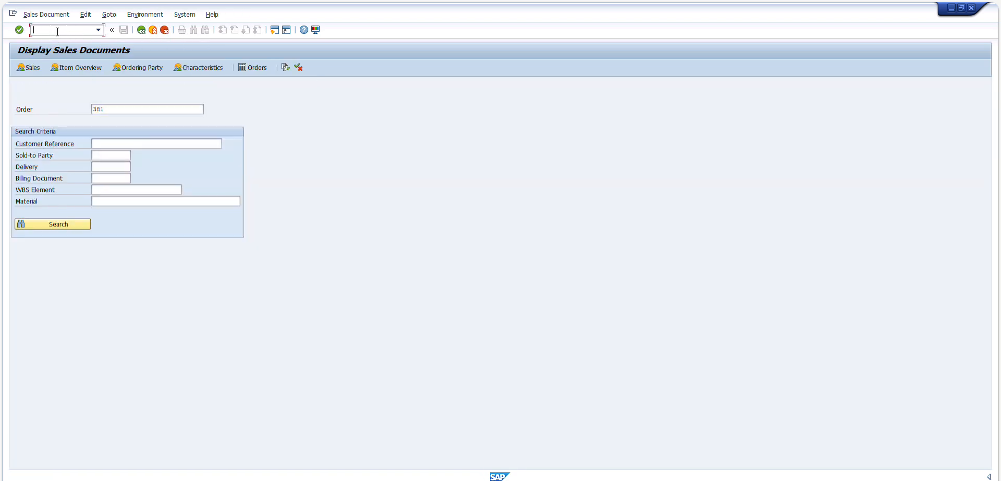
pyautogui.click(153, 30)
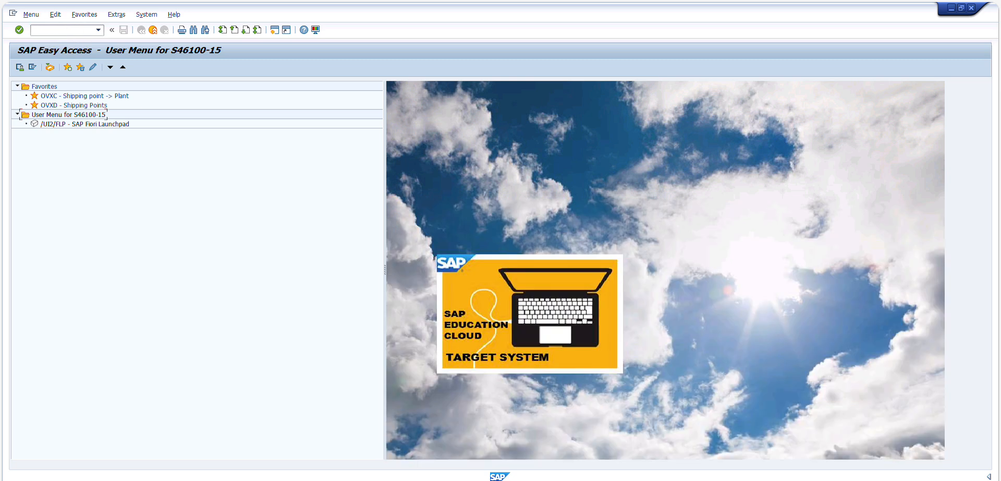
pyautogui.write('vl01n')
pyautogui.press('Return')
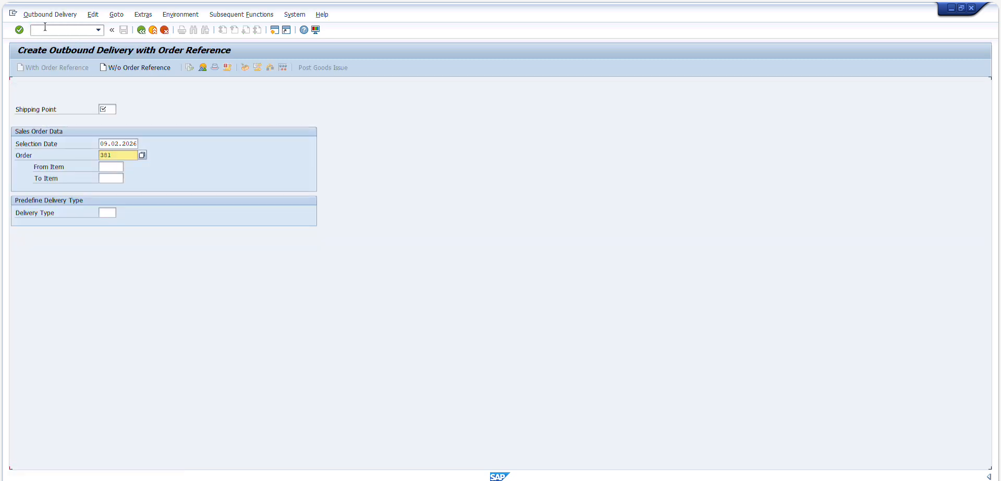
pyautogui.moveTo(123, 154)
pyautogui.mouseDown()
pyautogui.moveTo(85, 150)
pyautogui.moveTo(118, 153)
pyautogui.mouseUp()
pyautogui.click(107, 109)
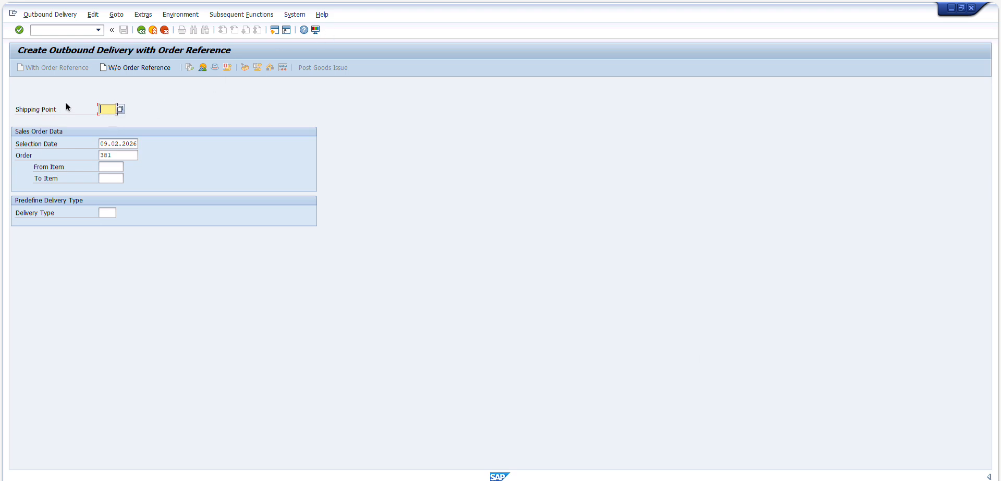
# Switch back to the workbook PDF and add the text "Needed to create OBD" beside Exercise 4, Task 1, question 1
pyautogui.hotkey('alt', 'Tab')
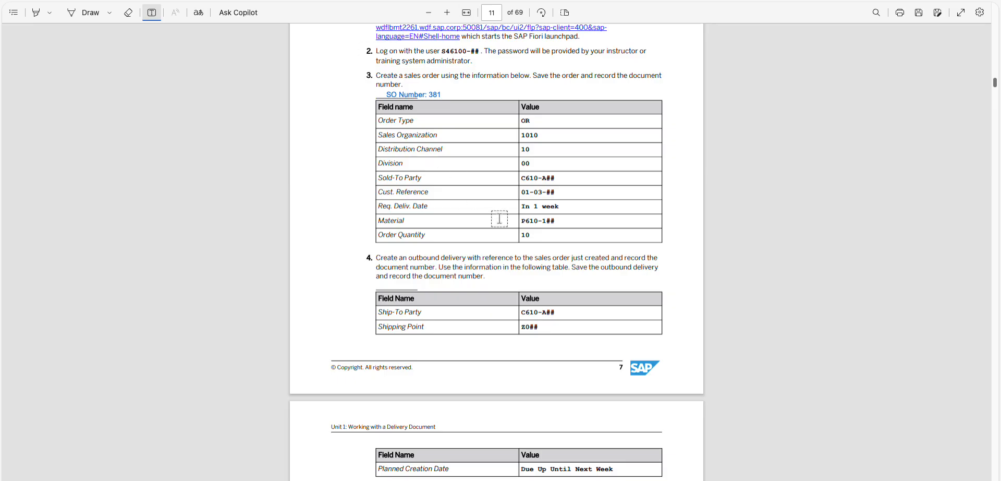
pyautogui.scroll(-20, 498, 218)
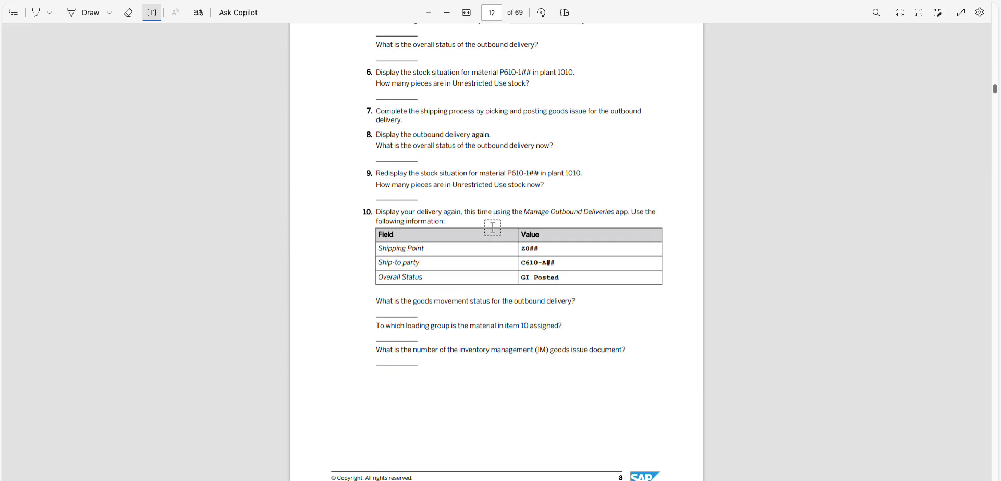
pyautogui.scroll(-20, 492, 227)
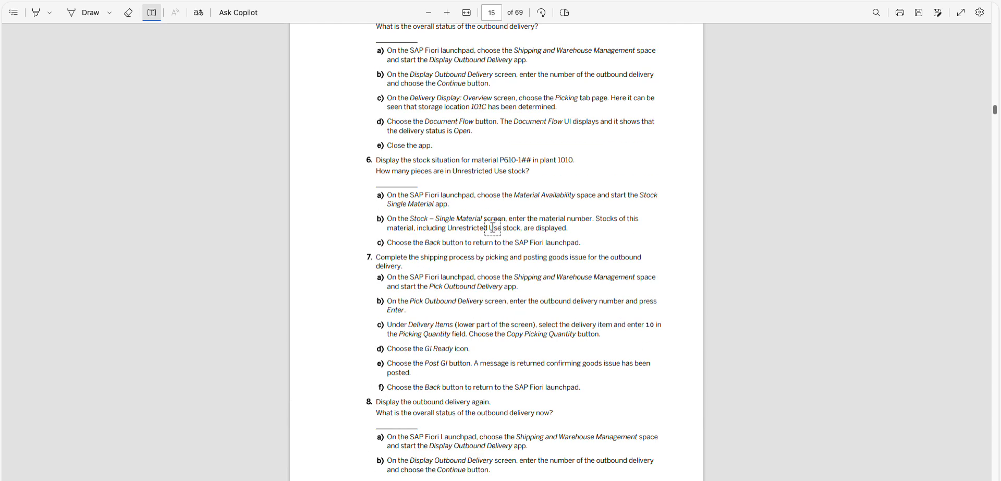
pyautogui.scroll(-10, 493, 227)
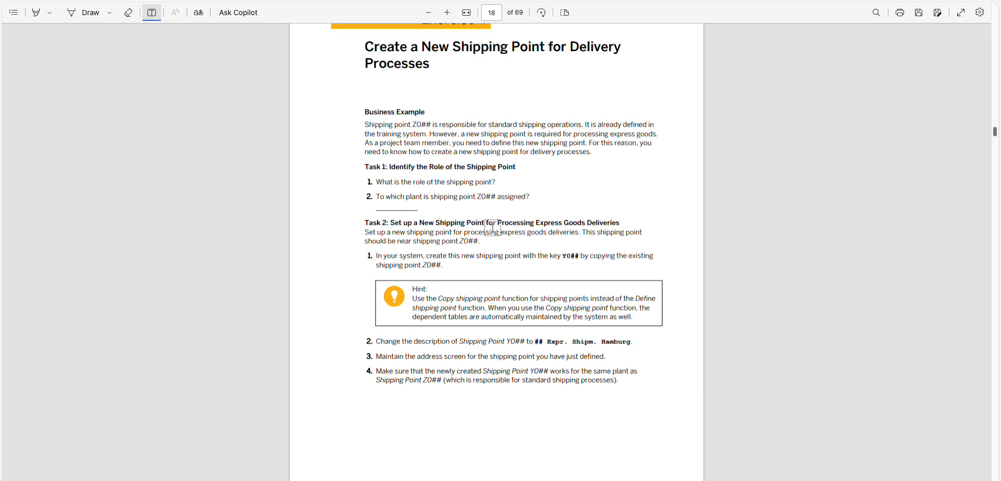
pyautogui.click(506, 182)
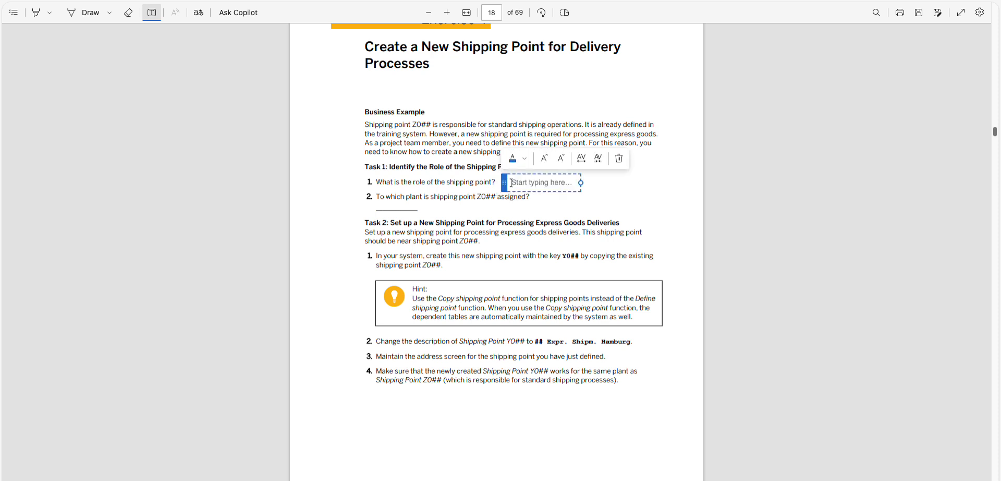
pyautogui.write('Needed to create OBD')
pyautogui.press('Escape')
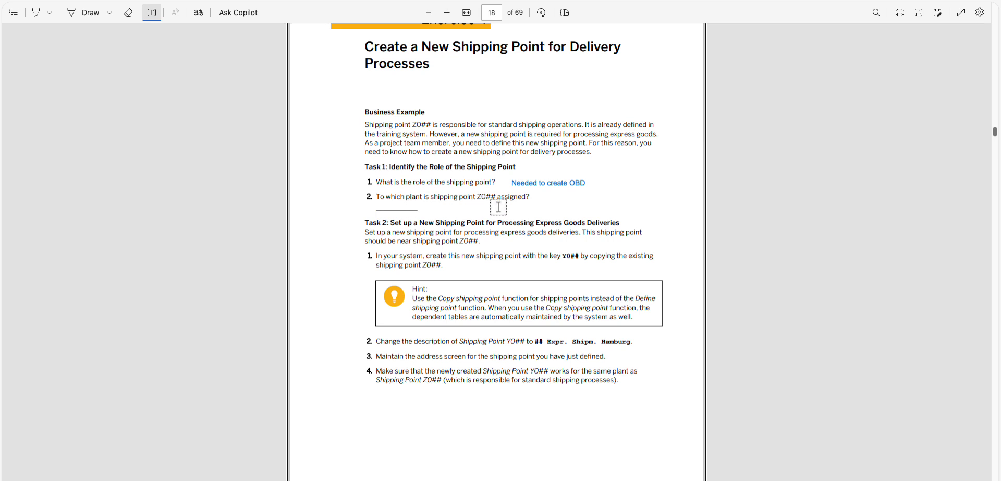
# Switch to SAP, leave the delivery creation and display the SAP Reference IMG through transaction SPRO
pyautogui.hotkey('alt', 'Tab')
pyautogui.click(164, 31)
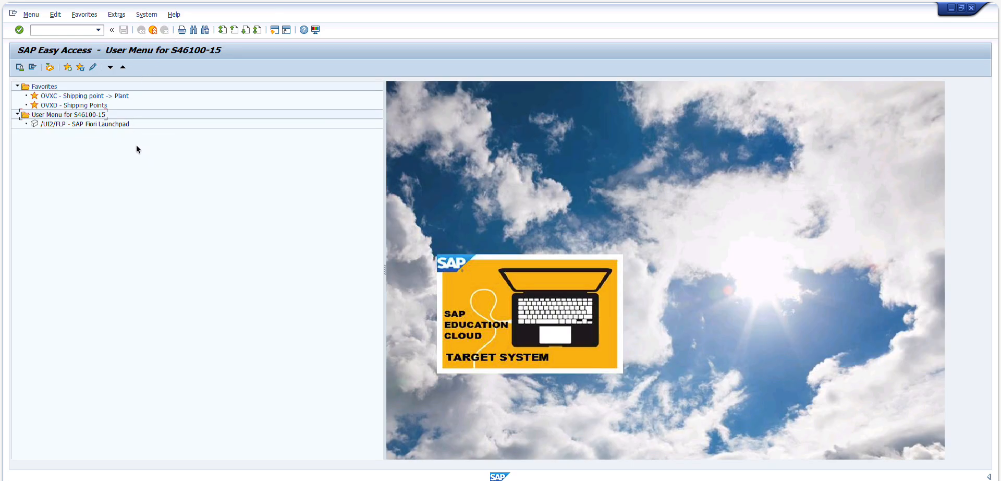
pyautogui.click(78, 30)
pyautogui.write('spro')
pyautogui.press('Return')
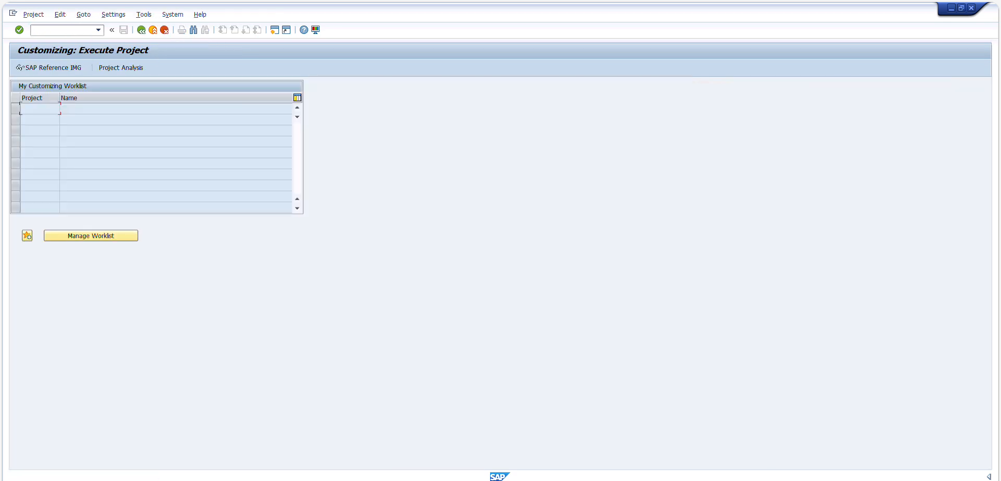
pyautogui.click(64, 66)
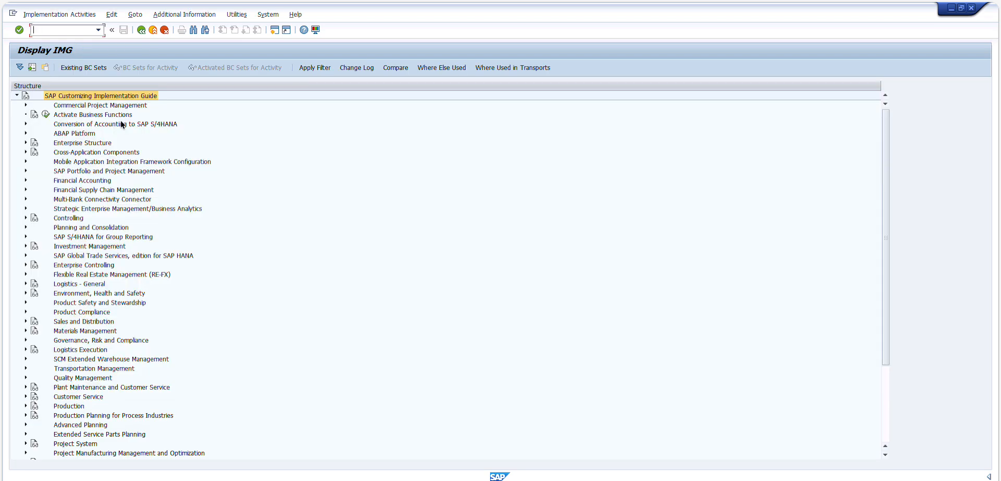
# Open the customizing activity "Assign shipping point to plant" under Enterprise Structure, Assignment, Logistics Execution
pyautogui.click(27, 144)
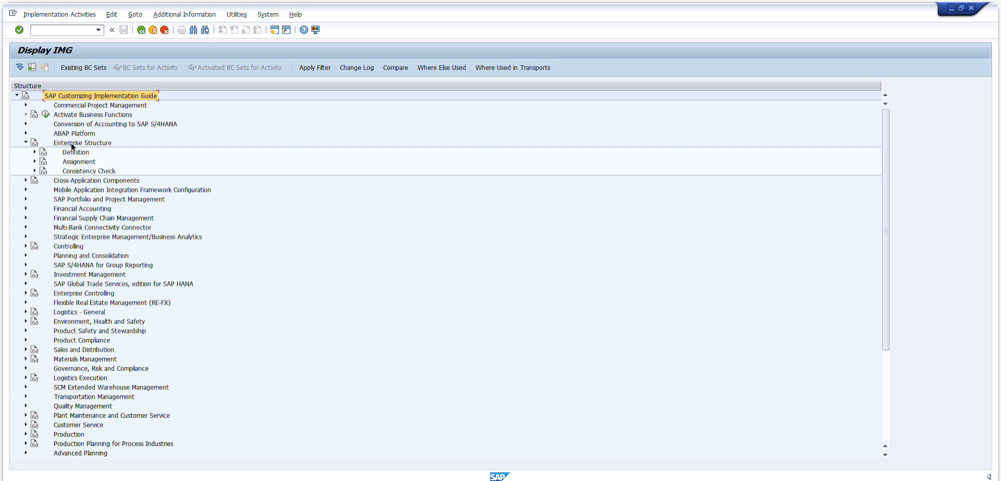
pyautogui.click(34, 161)
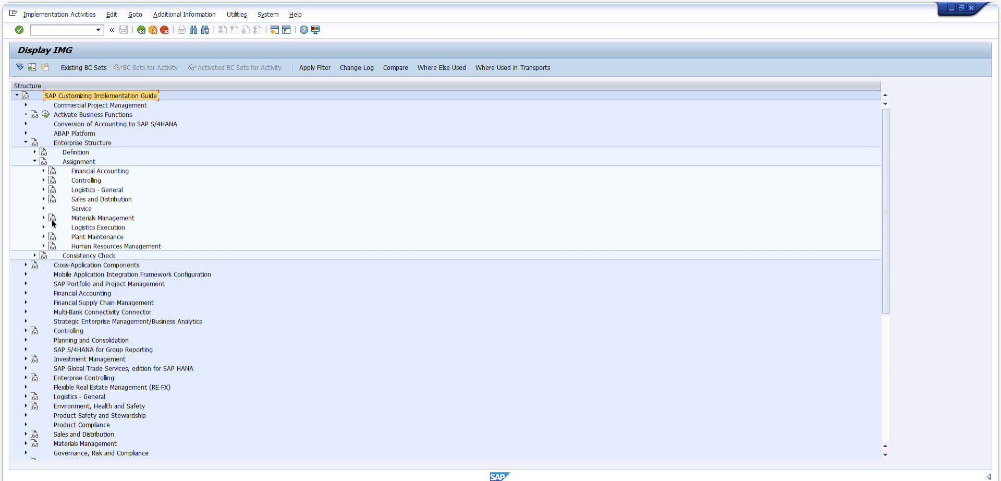
pyautogui.click(43, 199)
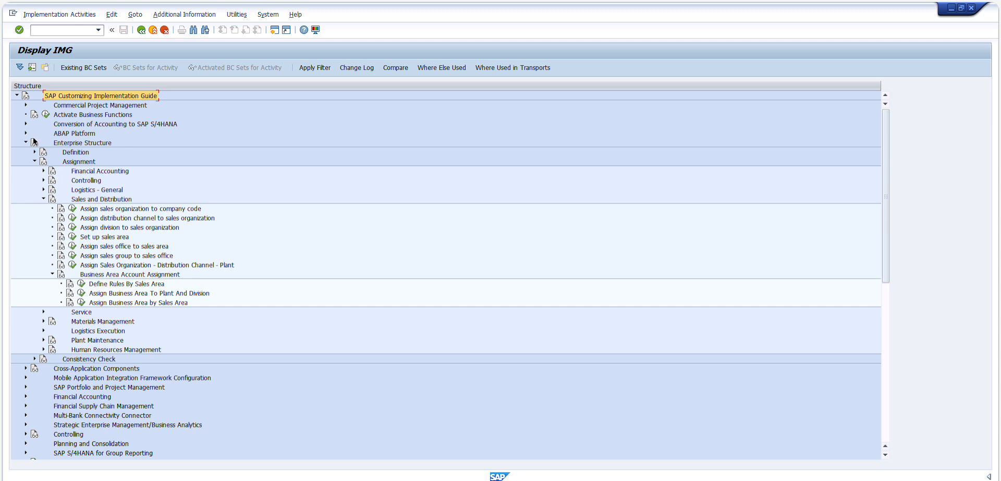
pyautogui.click(44, 331)
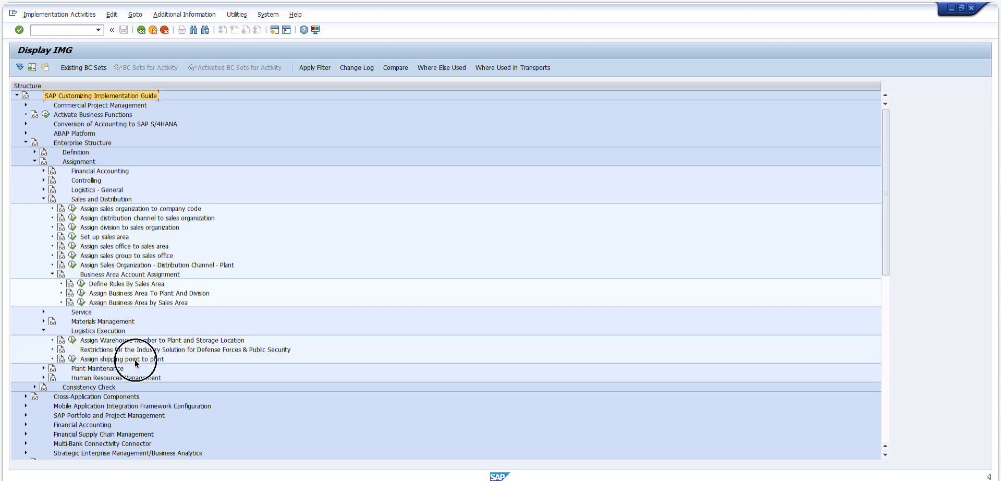
pyautogui.click(135, 359)
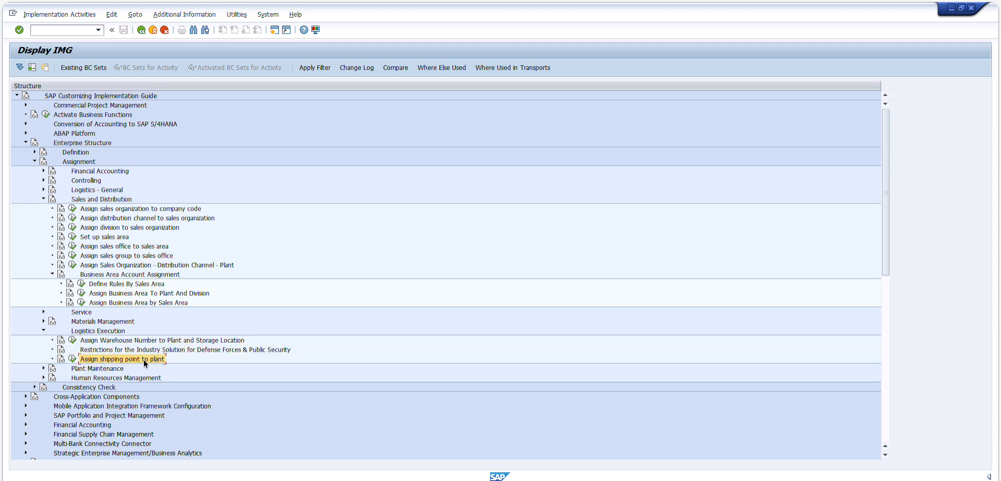
pyautogui.click(73, 360)
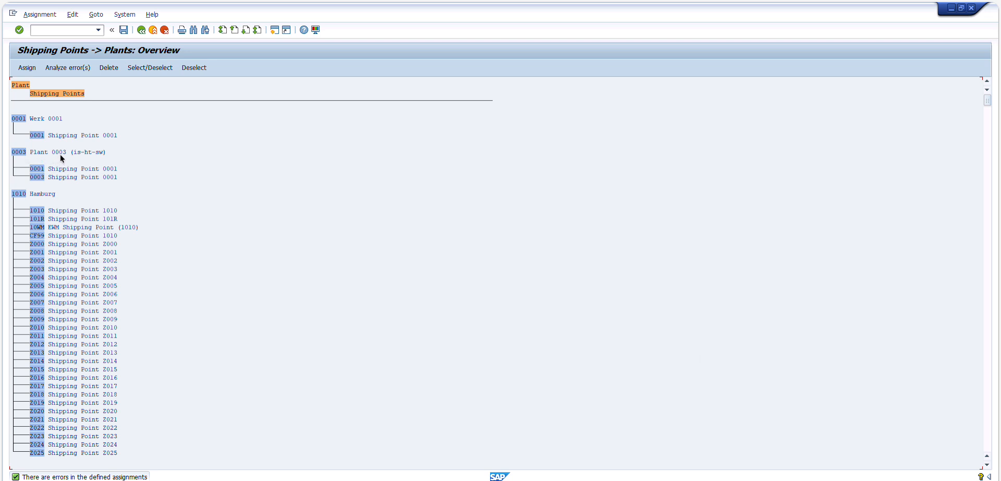
# Examine the shipping points assigned to plant 1010 Hamburg, including Z015
pyautogui.click(36, 196)
pyautogui.click(57, 368)
pyautogui.scroll(-4, 277, 351)
pyautogui.scroll(-14, 278, 353)
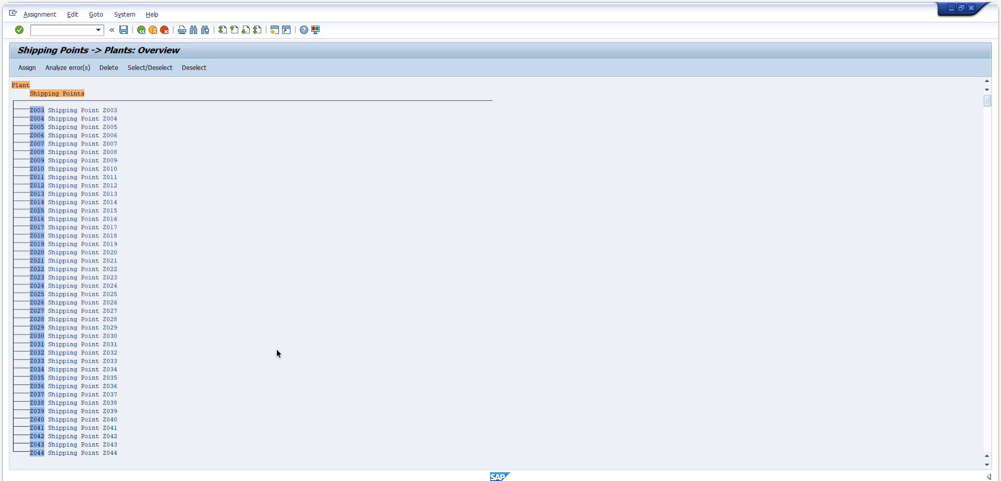
pyautogui.scroll(-12, 276, 353)
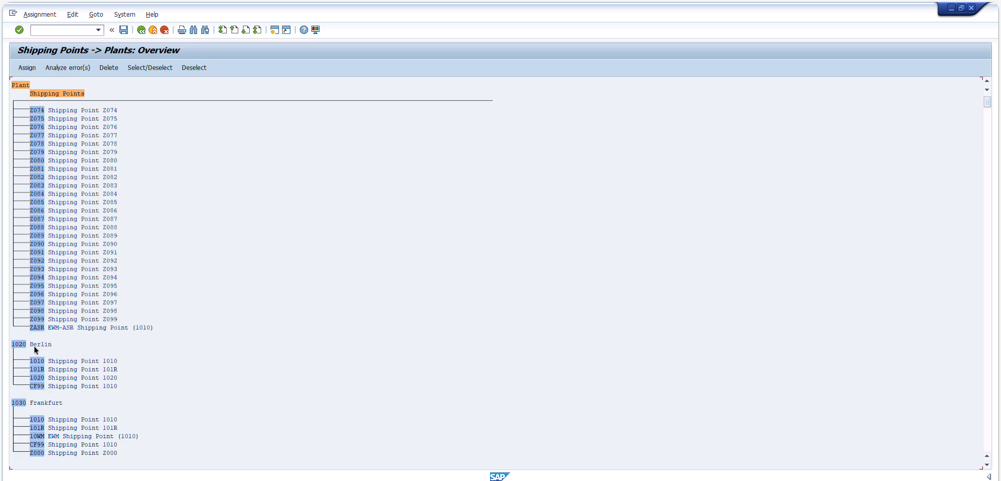
# Examine the shipping points assigned to plants 1020 Berlin and 1030 Frankfurt
pyautogui.scroll(-1, 26, 345)
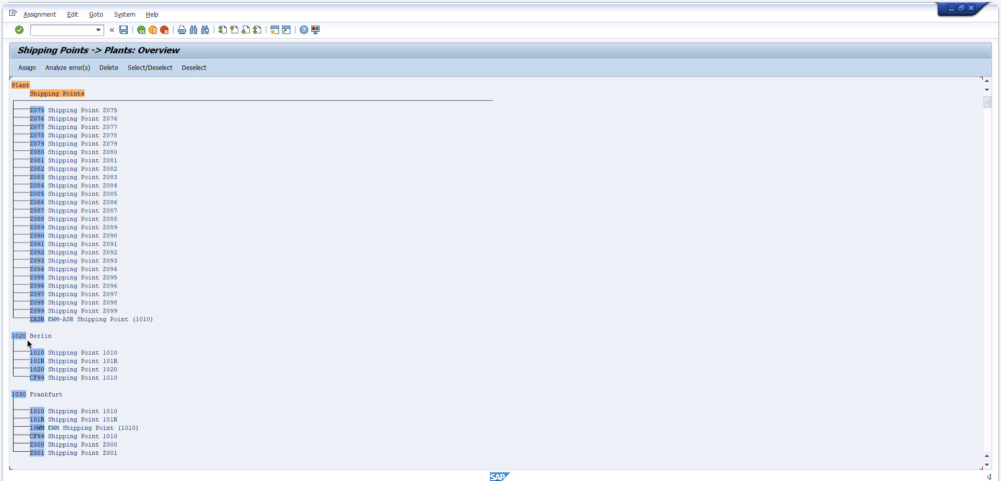
pyautogui.scroll(-2, 58, 347)
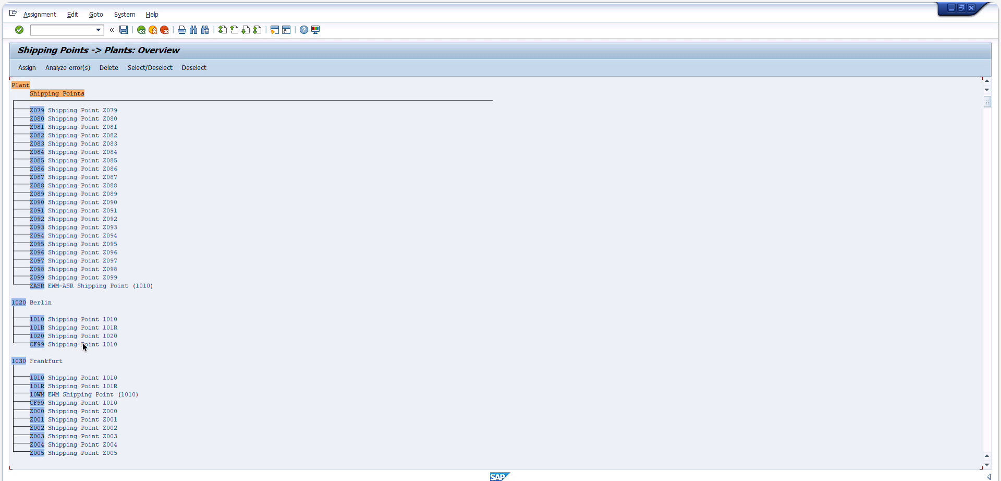
pyautogui.scroll(-3, 84, 343)
pyautogui.scroll(-6, 59, 350)
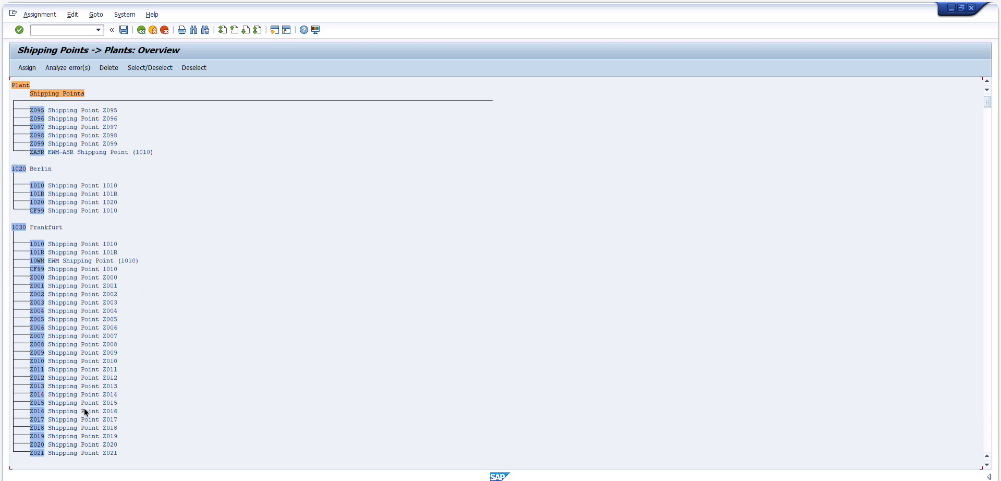
pyautogui.scroll(-7, 106, 404)
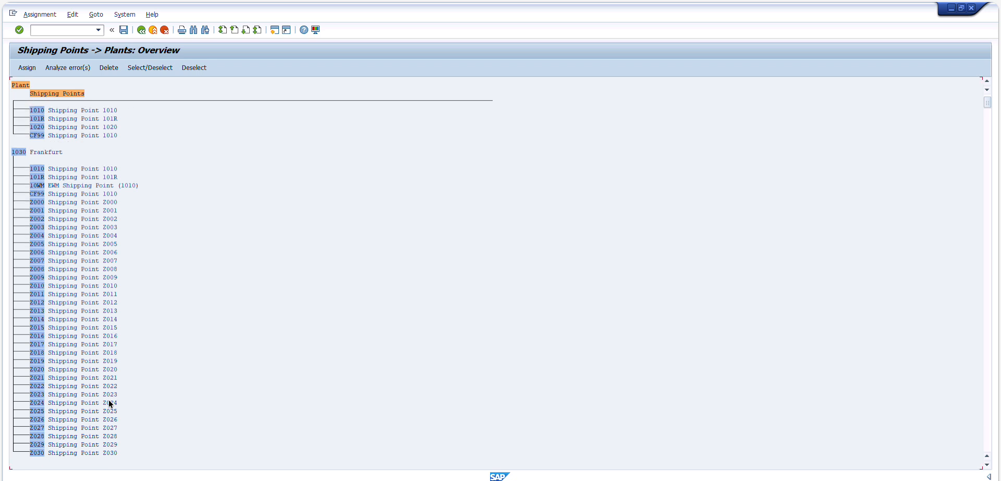
pyautogui.scroll(-16, 109, 402)
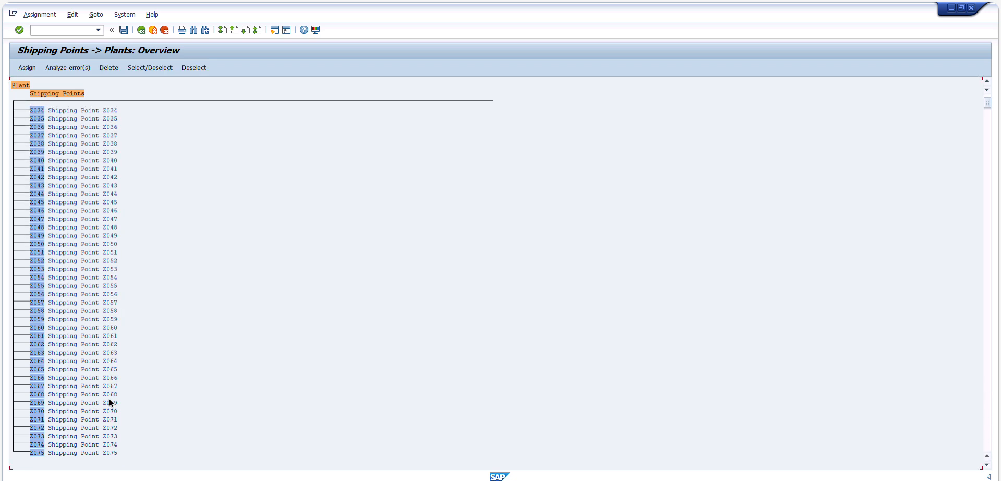
pyautogui.scroll(16, 108, 398)
pyautogui.scroll(2, 108, 398)
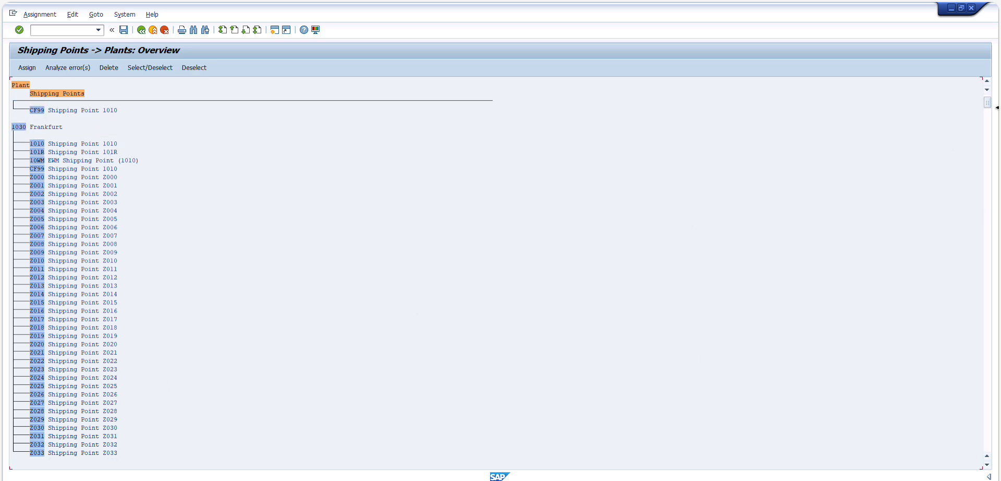
# Examine the shipping points assigned to the remaining plants, including 1467 Stuttgart and FR23 Paris, and leave the assignment overview
pyautogui.click(988, 106)
pyautogui.moveTo(988, 106); pyautogui.dragTo(974, 217)
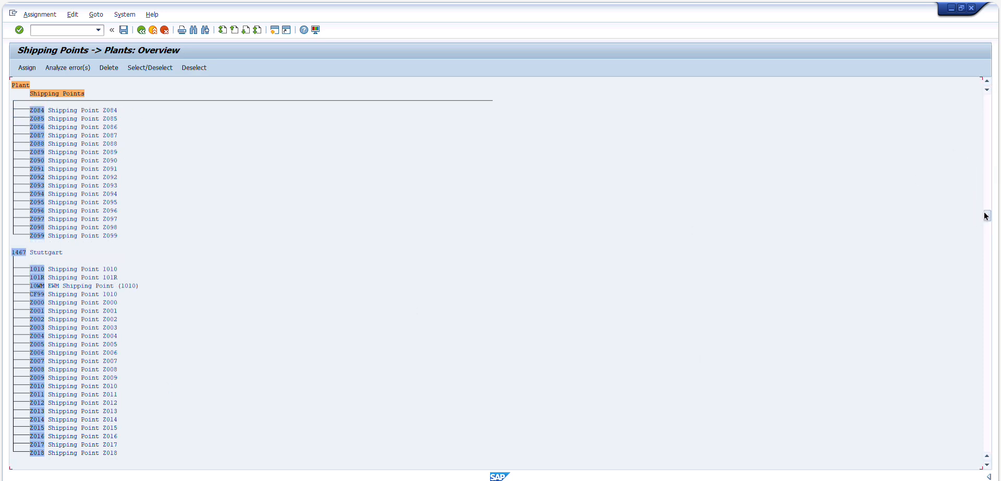
pyautogui.scroll(-3, 630, 277)
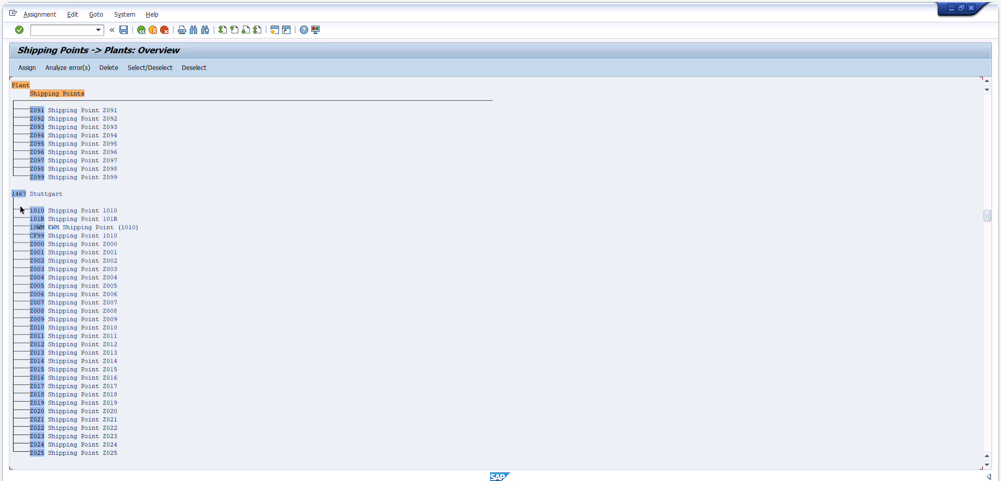
pyautogui.moveTo(987, 216); pyautogui.dragTo(986, 309)
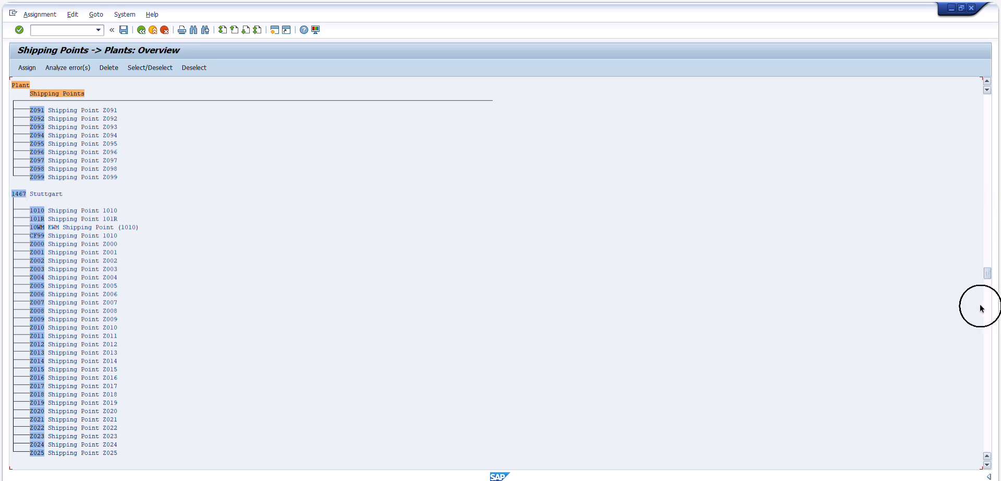
pyautogui.scroll(-13, 149, 300)
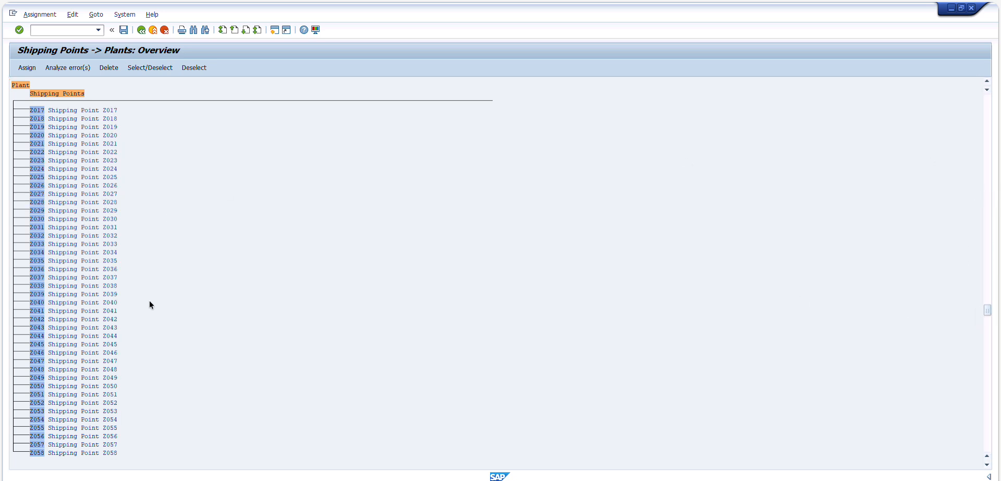
pyautogui.scroll(-10, 149, 300)
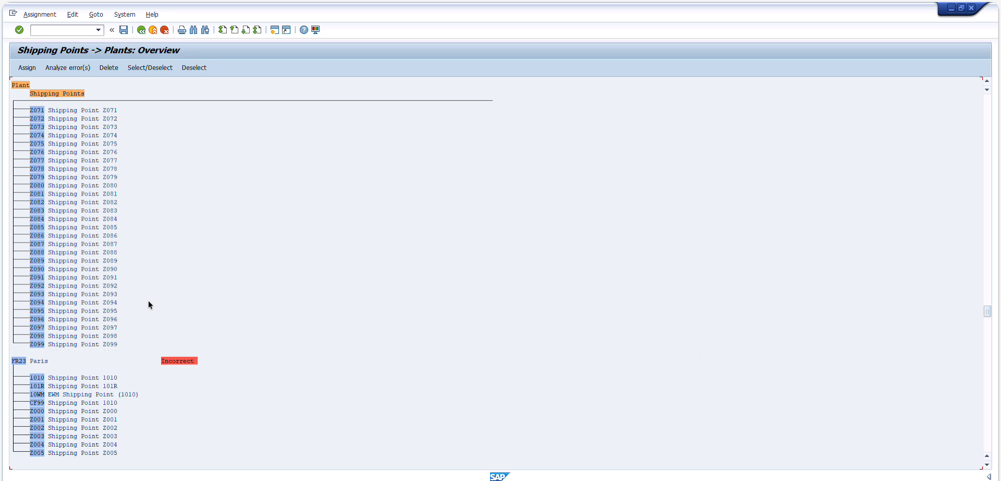
pyautogui.scroll(-2, 59, 363)
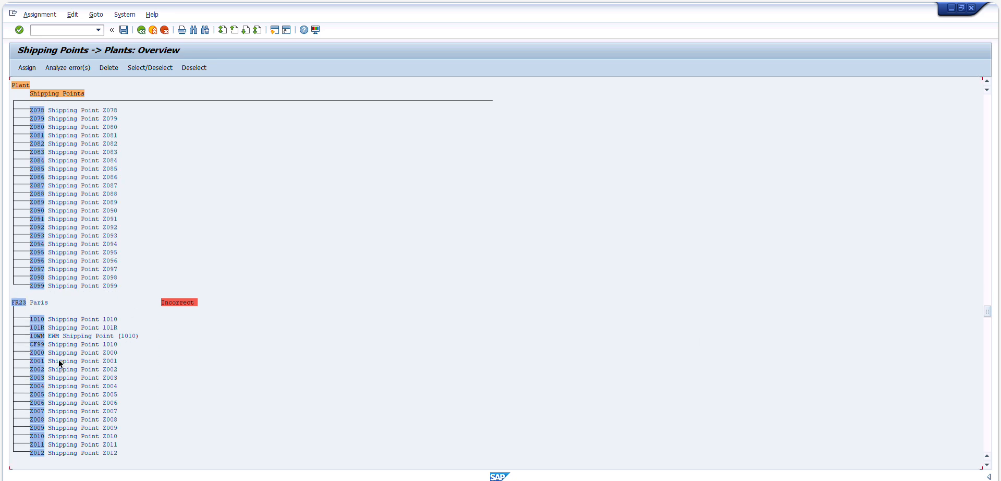
pyautogui.scroll(-2, 70, 361)
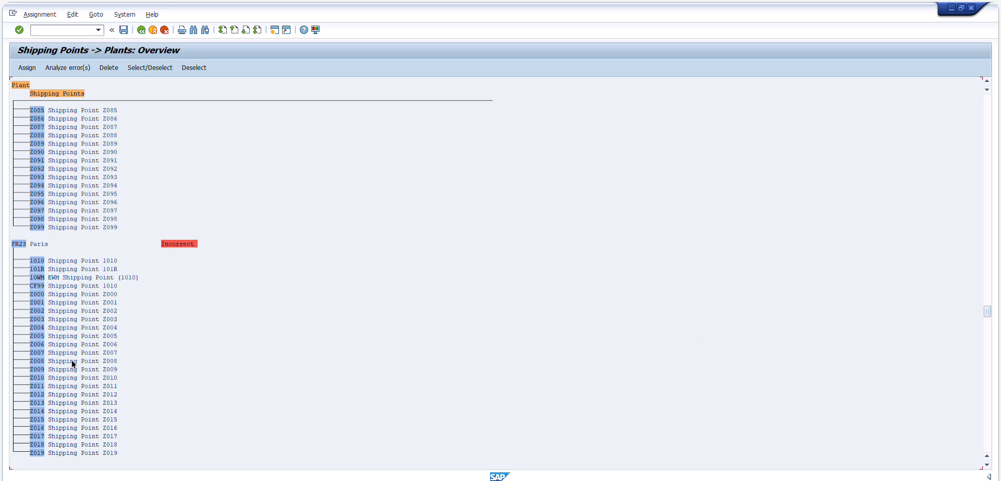
pyautogui.click(141, 29)
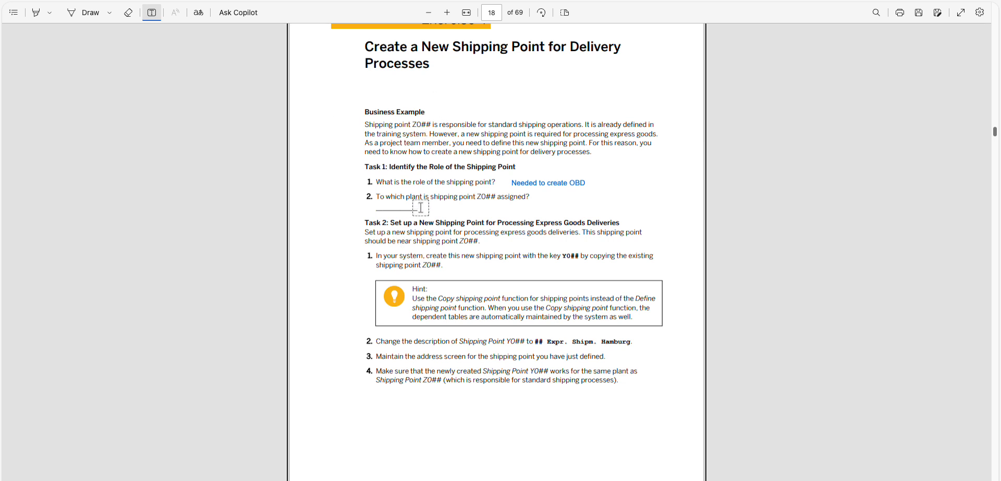
# In the workbook PDF, answer Task 1 question 2 with the text "1010 - Hamburg, 1030,"
pyautogui.click(381, 206)
pyautogui.write('1010 /, 103')
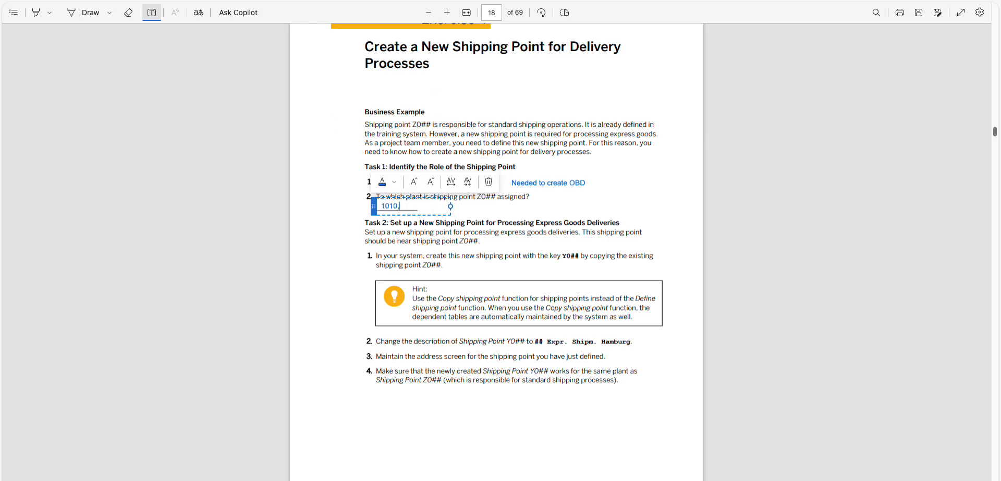
pyautogui.write('030,')
pyautogui.click(398, 206)
pyautogui.write('/ Hamburg')
pyautogui.press('Escape')
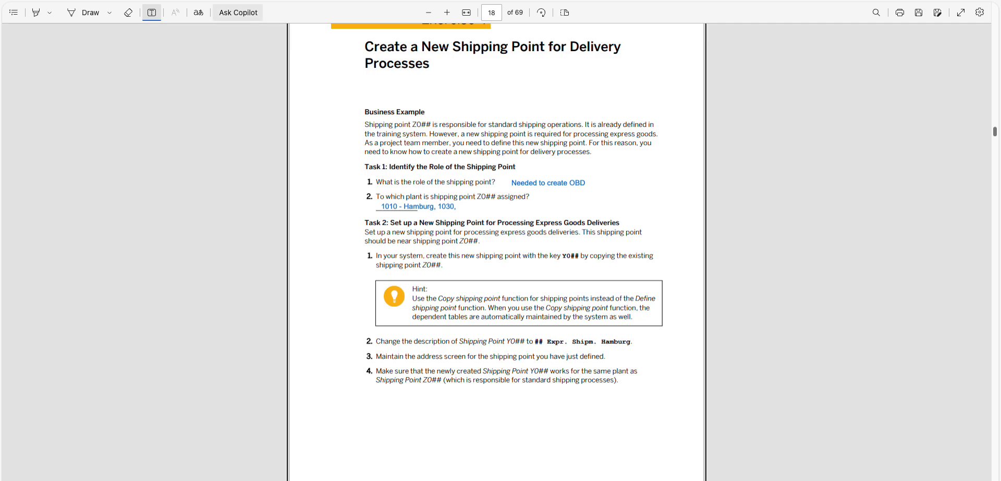
# Switch to SAP, leave the customizing screens and open the General Table Display through transaction SE16N
pyautogui.hotkey('alt', 'Tab')
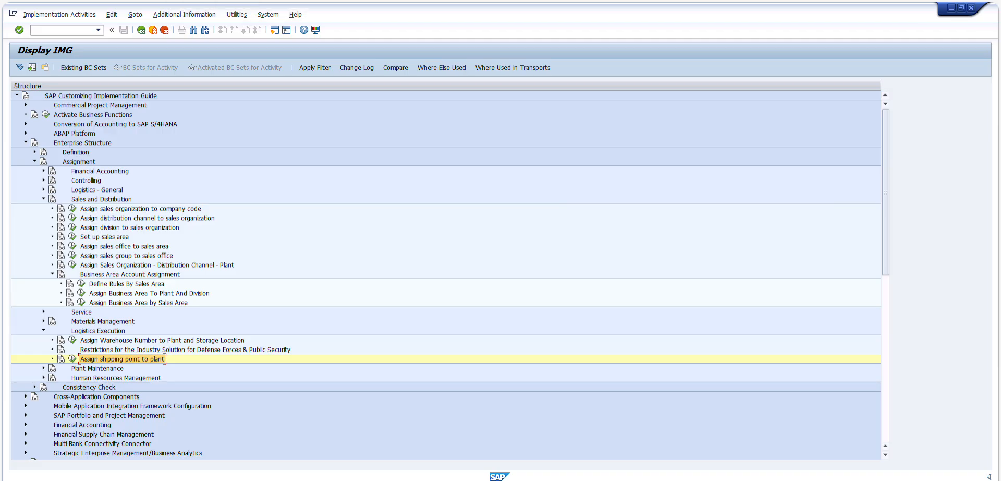
pyautogui.click(165, 29)
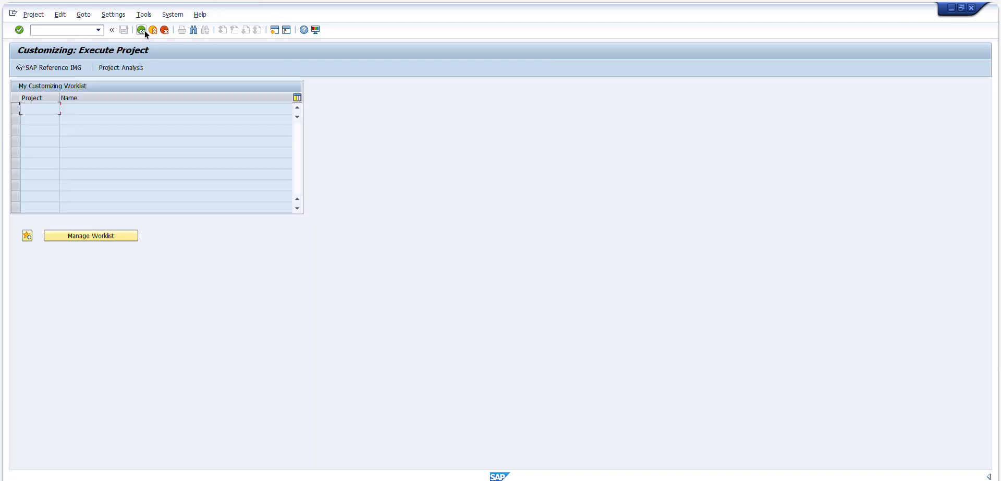
pyautogui.click(143, 30)
pyautogui.write('se16n')
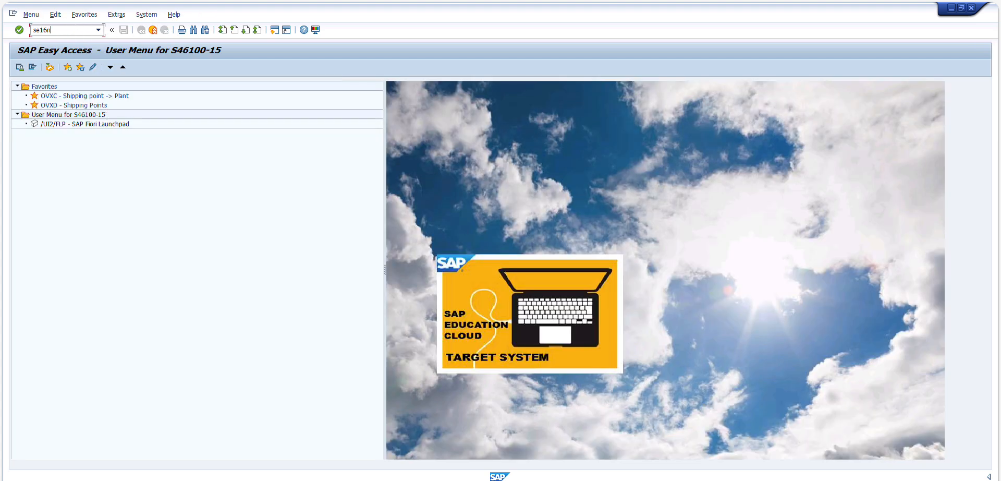
pyautogui.press('Return')
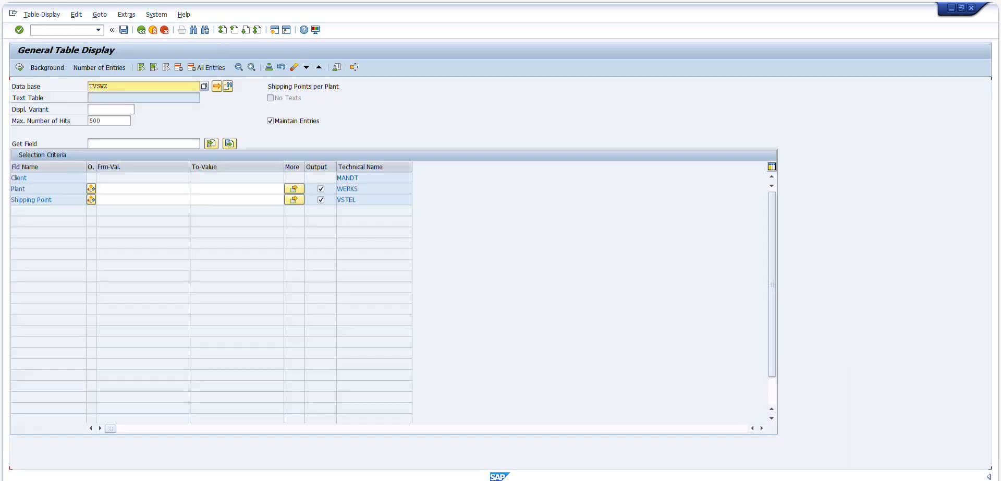
pyautogui.click(114, 201)
pyautogui.write('Z015')
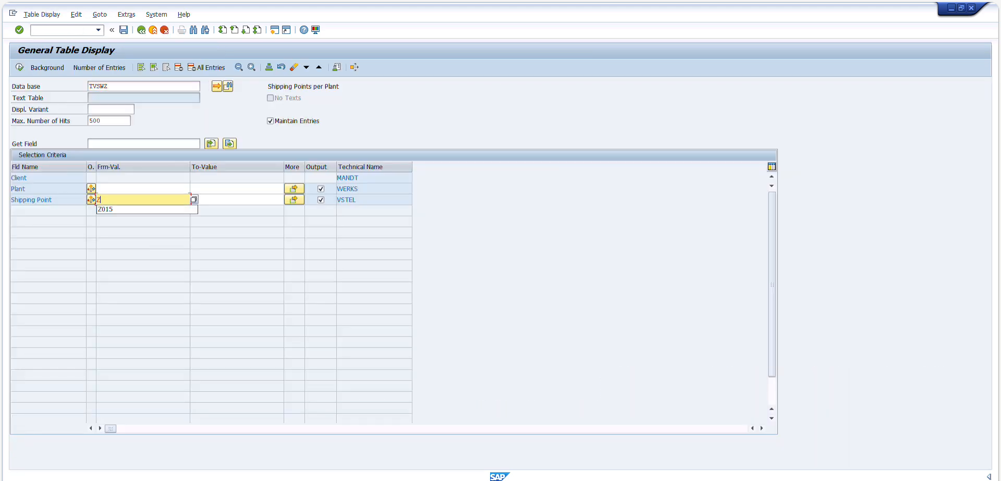
pyautogui.press('Tab')
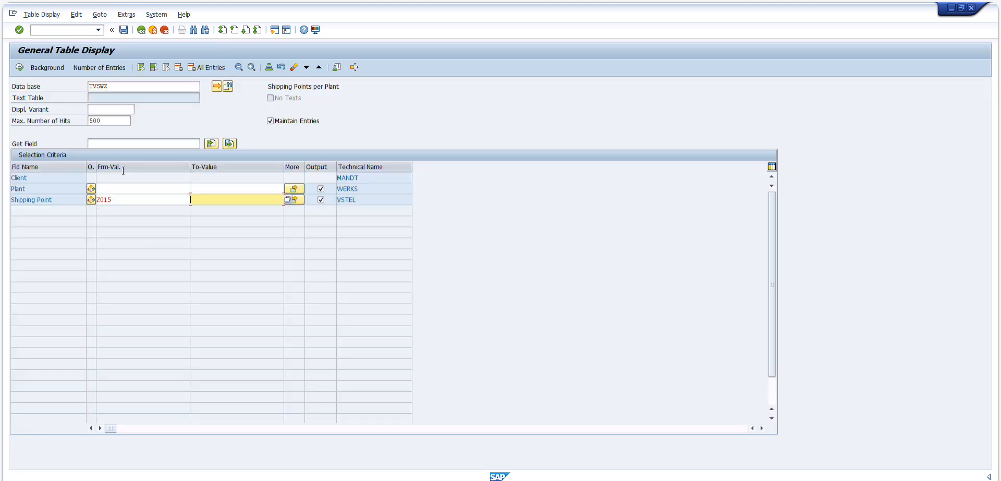
pyautogui.click(112, 88)
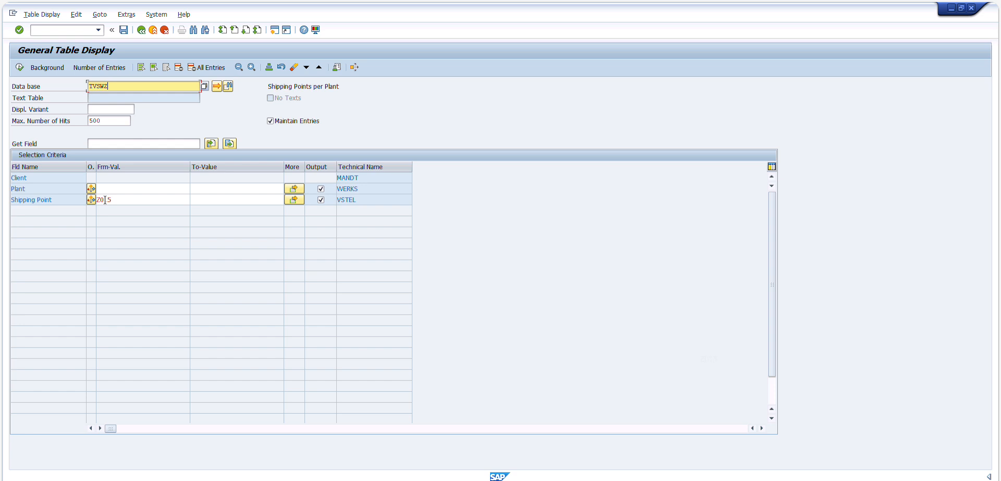
pyautogui.moveTo(115, 200); pyautogui.dragTo(64, 203)
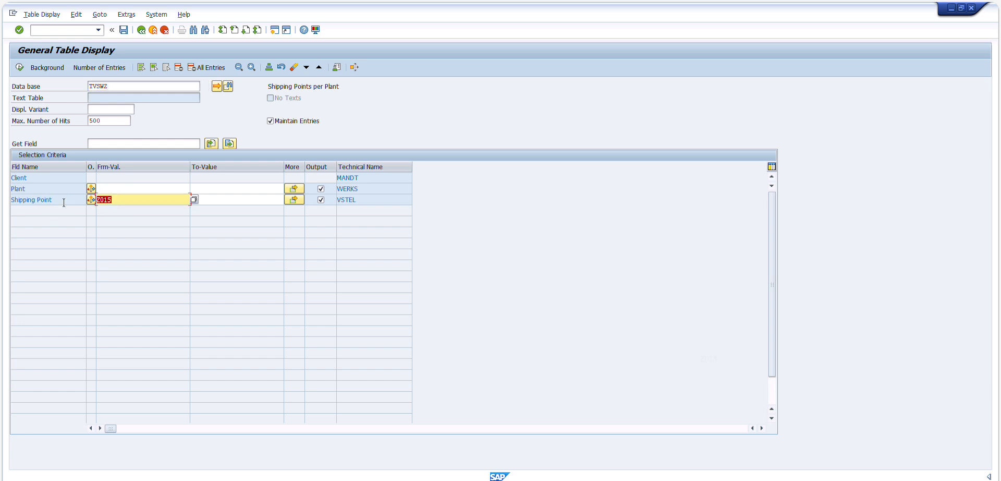
pyautogui.press('BackSpace')
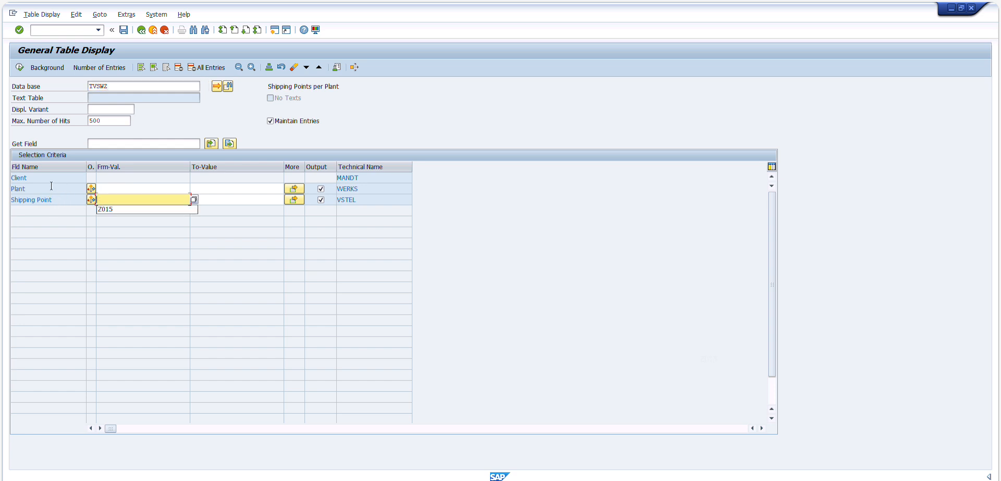
# Display table TVSWZ without any selection criteria, examine its plant and shipping point entries, and return to the selection screen
pyautogui.click(19, 67)
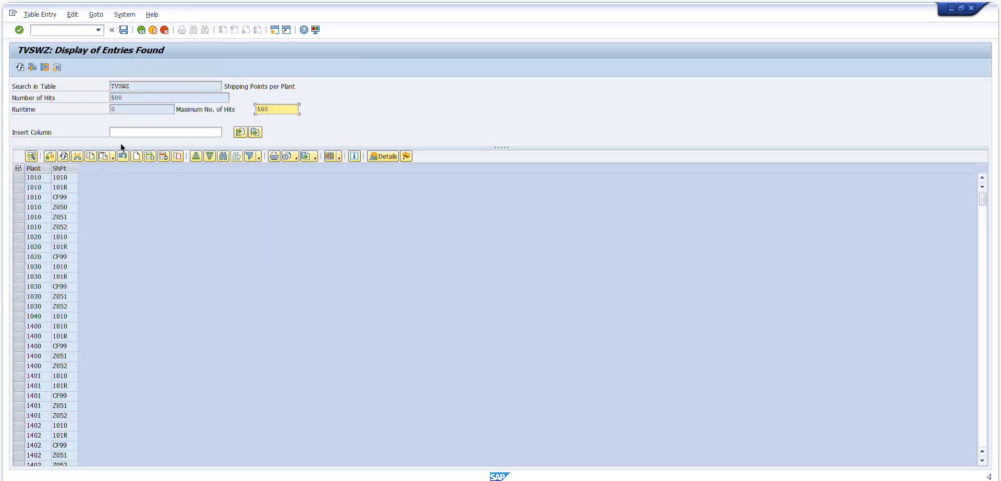
pyautogui.moveTo(177, 96); pyautogui.dragTo(53, 111)
pyautogui.moveTo(130, 95); pyautogui.dragTo(105, 97)
pyautogui.doubleClick(126, 97)
pyautogui.moveTo(270, 109); pyautogui.dragTo(204, 116)
pyautogui.click(137, 101)
pyautogui.scroll(-1, 96, 229)
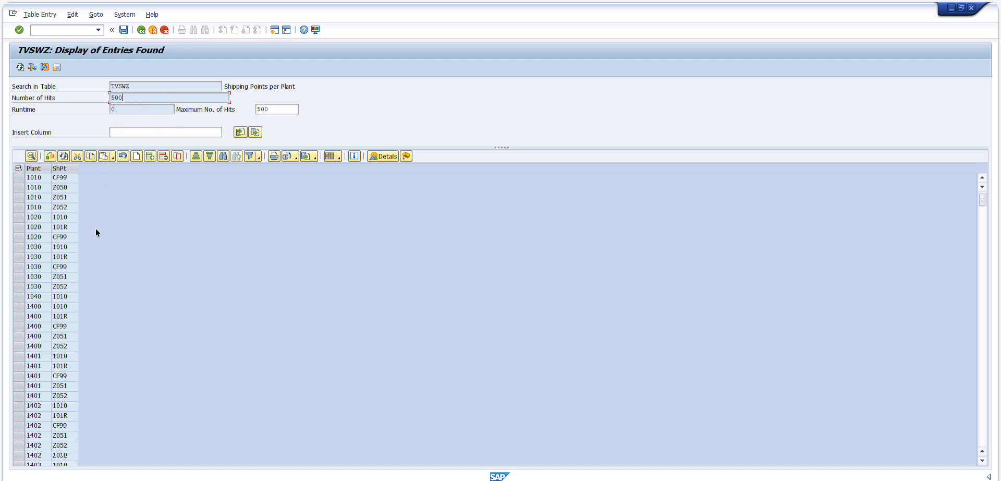
pyautogui.scroll(-20, 96, 230)
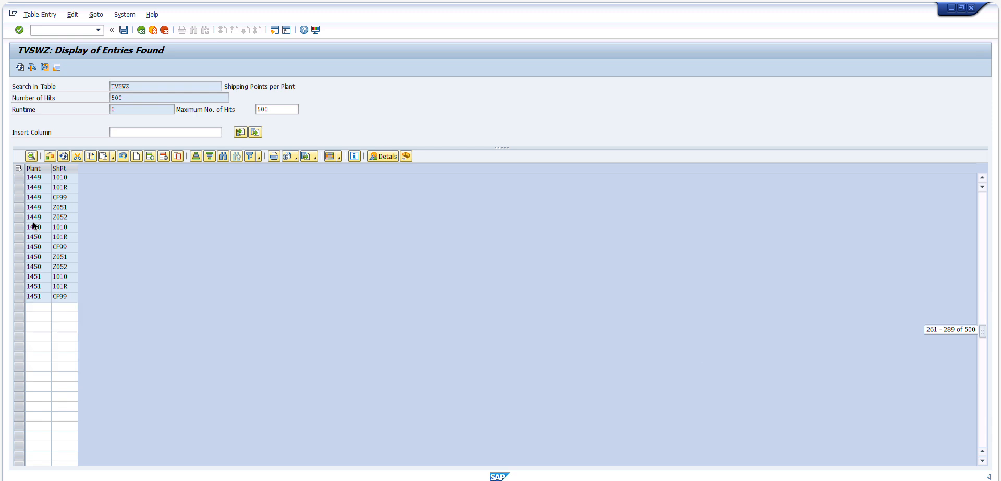
pyautogui.scroll(-20, 33, 223)
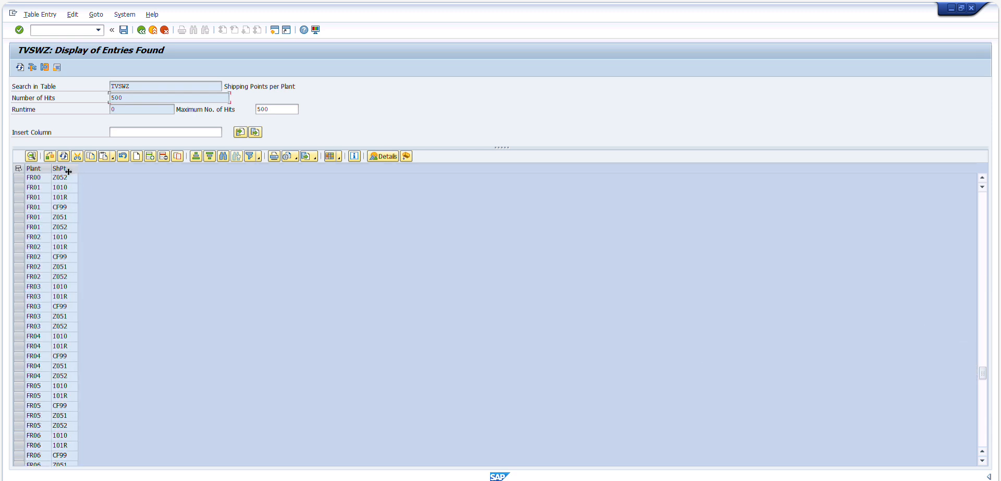
pyautogui.press('F3')
# Restrict the TVSWZ selection to shipping point Z015 and display the matching entries
pyautogui.click(110, 199)
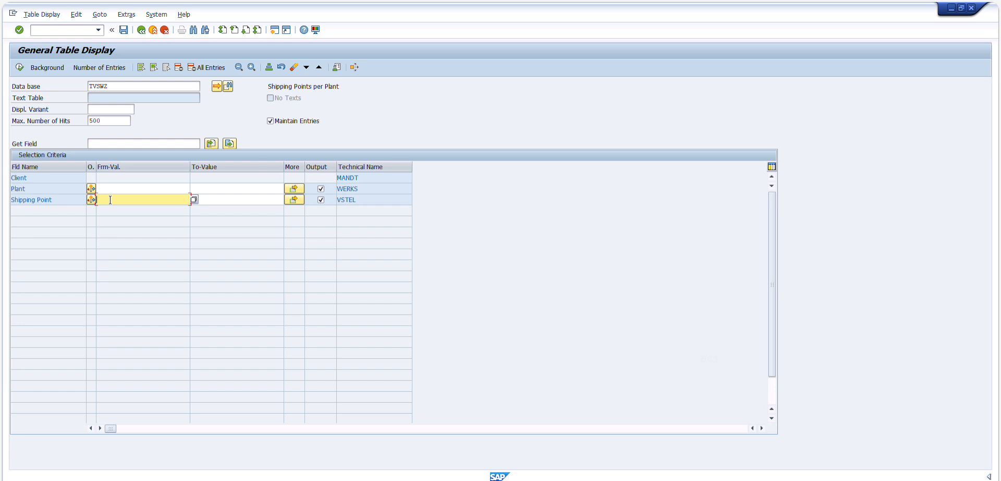
pyautogui.write('A')
pyautogui.press('BackSpace')
pyautogui.write('Z015')
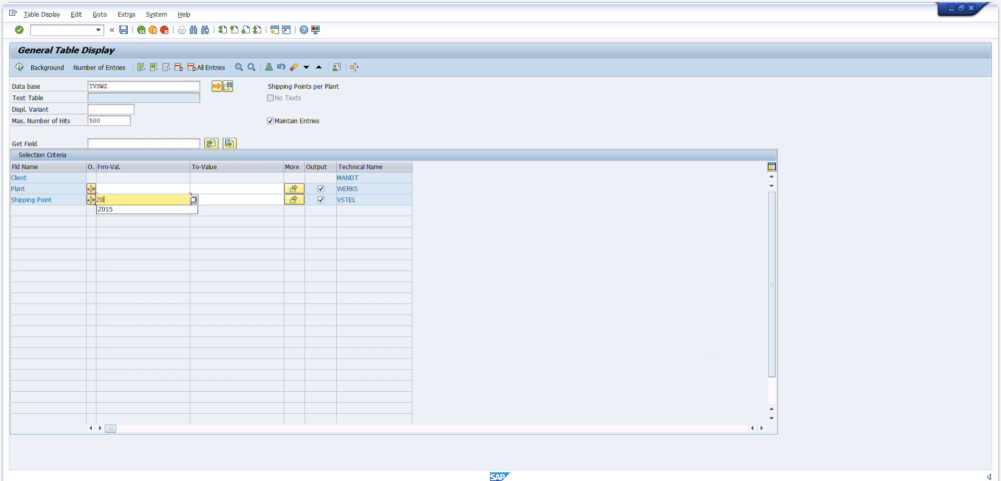
pyautogui.press('Tab')
pyautogui.press('F8')
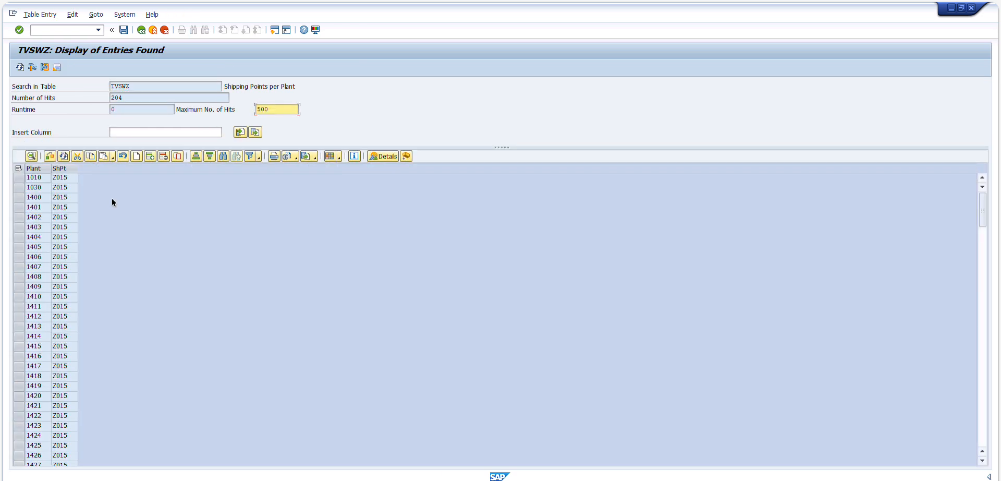
# Examine the number of hits and the full list of plants assigned to shipping point Z015
pyautogui.moveTo(132, 100); pyautogui.dragTo(68, 101)
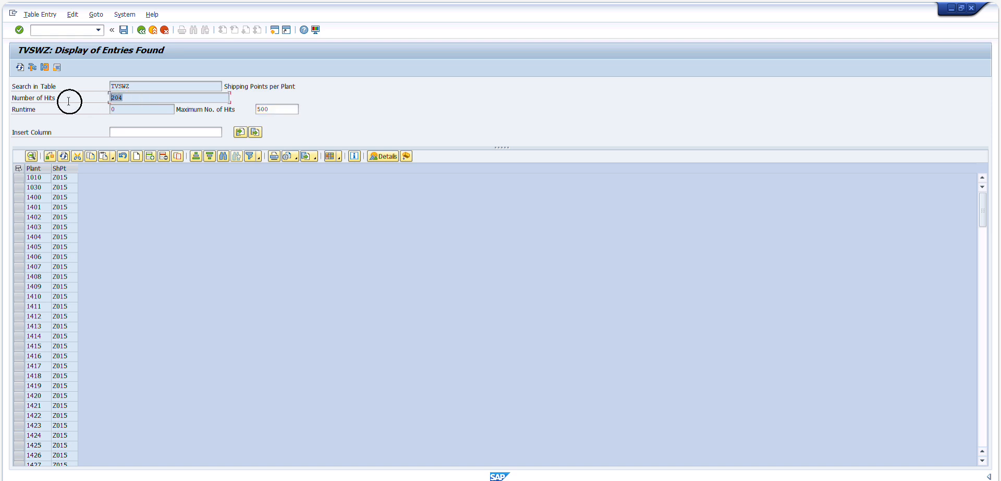
pyautogui.click(99, 223)
pyautogui.click(66, 177)
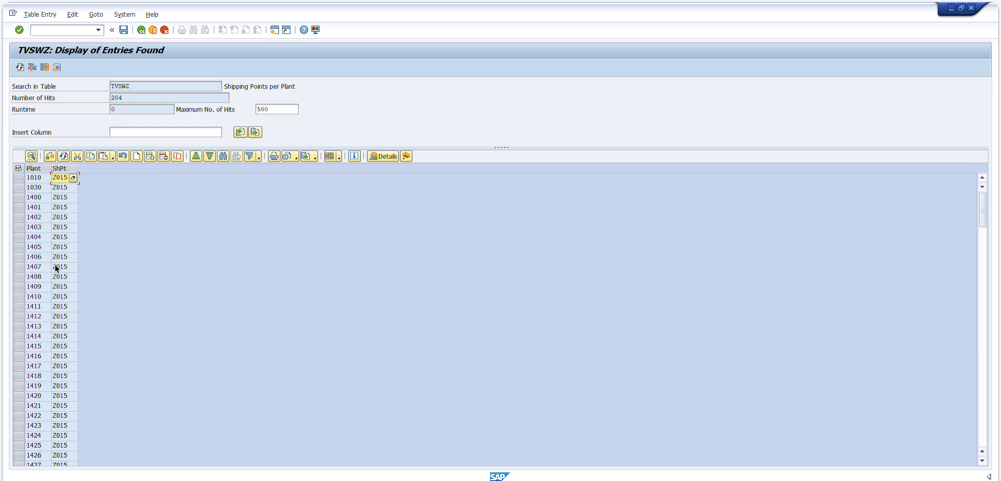
pyautogui.scroll(-20, 55, 266)
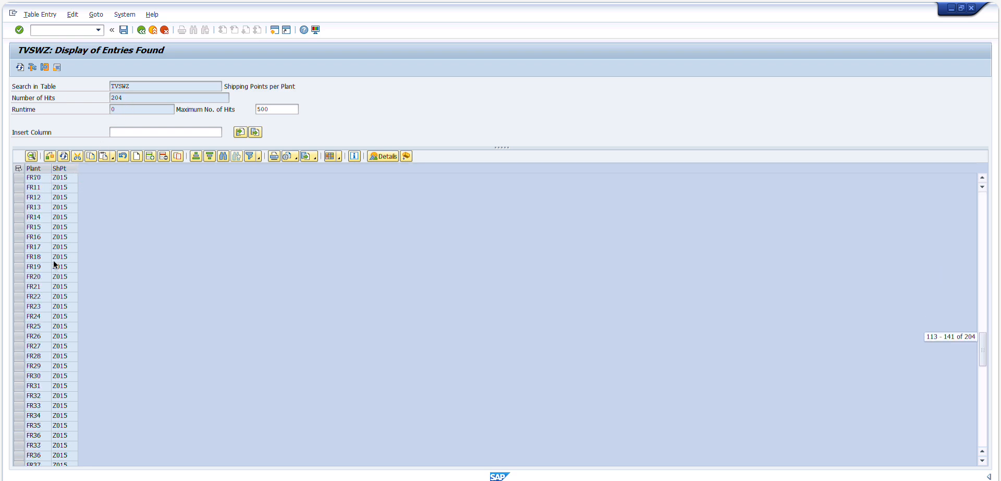
pyautogui.scroll(-20, 54, 265)
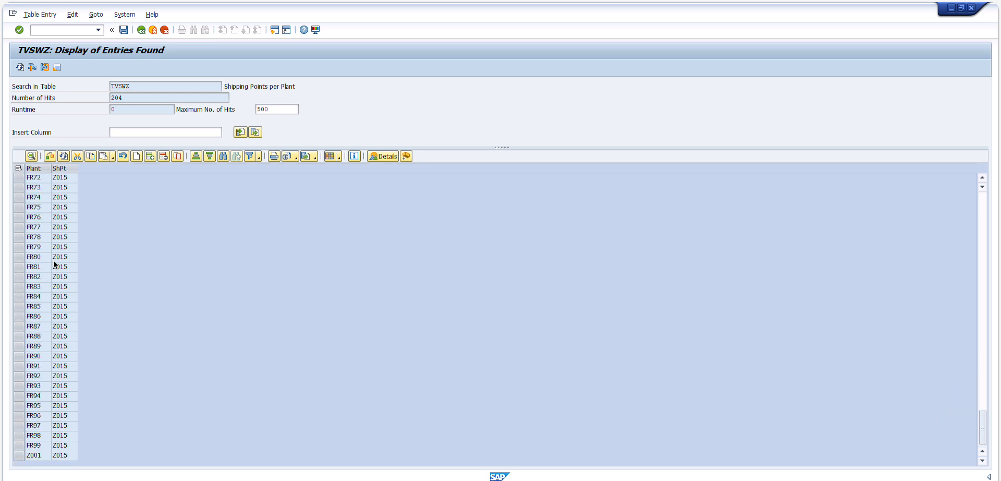
pyautogui.scroll(20, 55, 265)
pyautogui.scroll(-14, 55, 265)
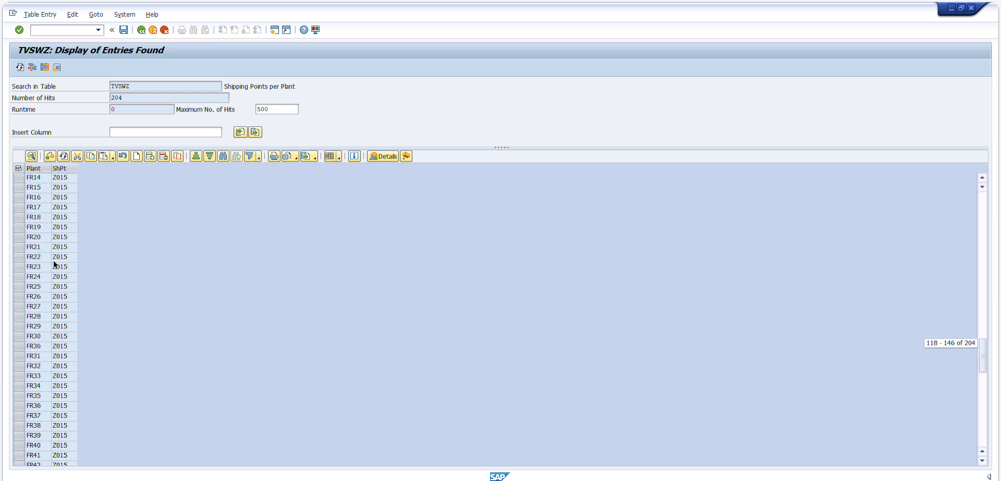
pyautogui.scroll(20, 54, 264)
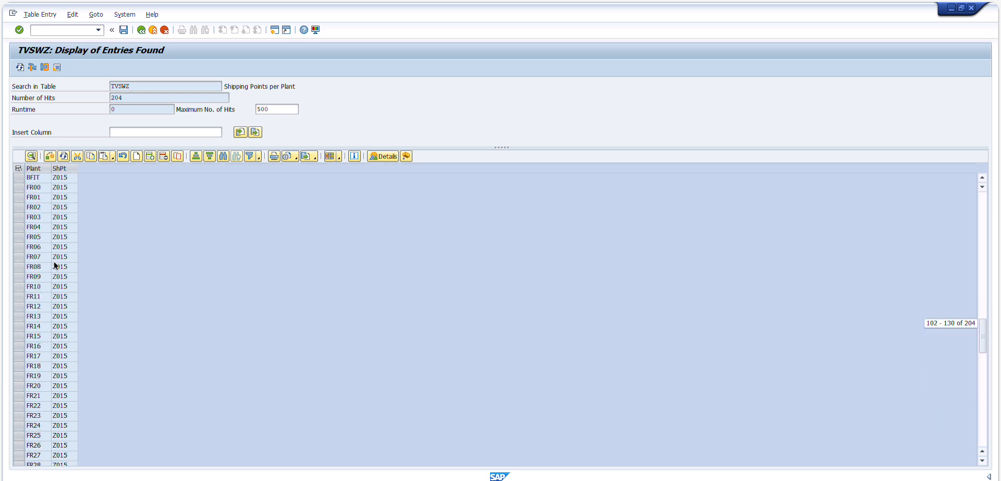
pyautogui.scroll(-20, 55, 265)
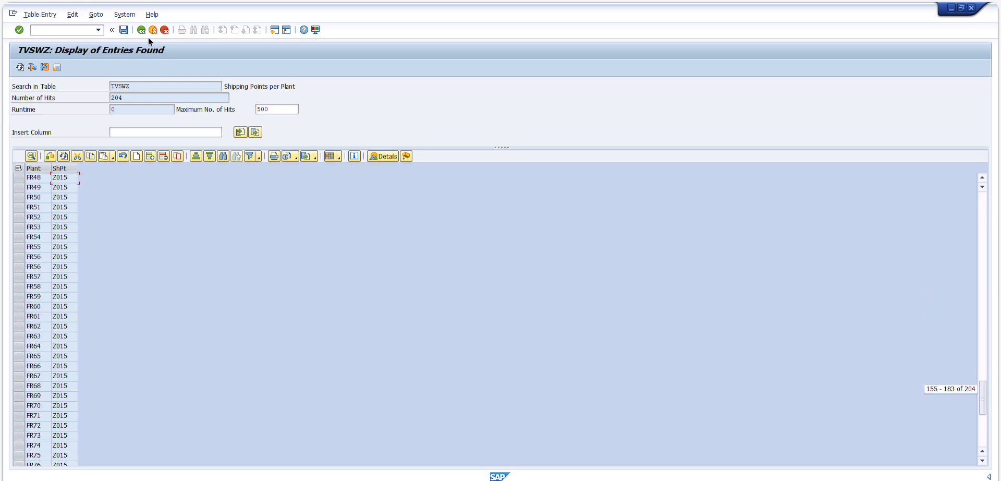
# Switch to the workbook and remove plant 1030 from the answer to Task 1, question 2
pyautogui.click(222, 0)
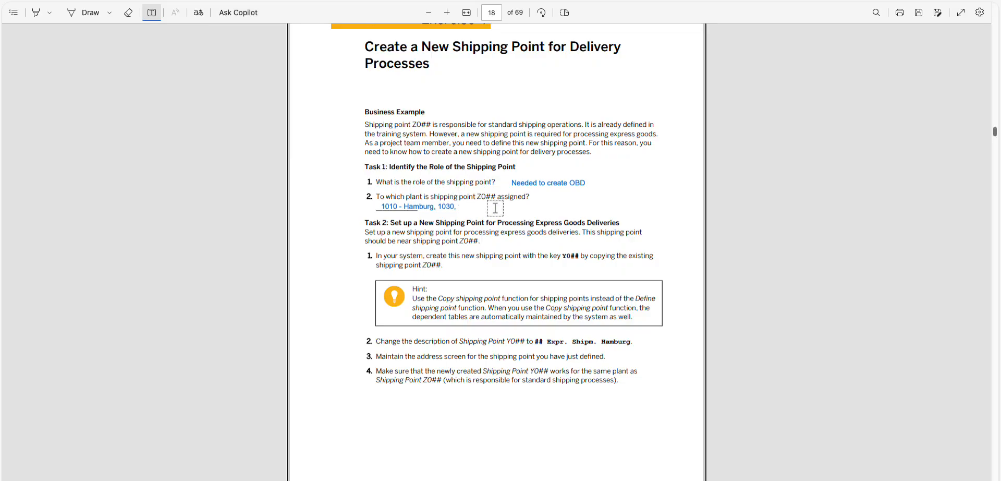
pyautogui.click(447, 206)
pyautogui.doubleClick(447, 206)
pyautogui.press('Right')
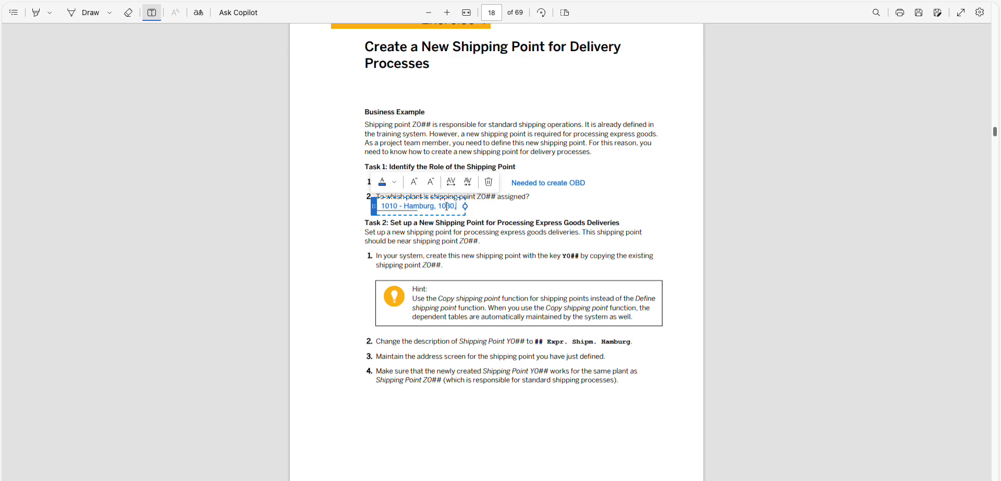
pyautogui.click(446, 207)
pyautogui.click(450, 207)
pyautogui.doubleClick(449, 207)
pyautogui.press('BackSpace')
pyautogui.press('BackSpace')
pyautogui.press('BackSpace')
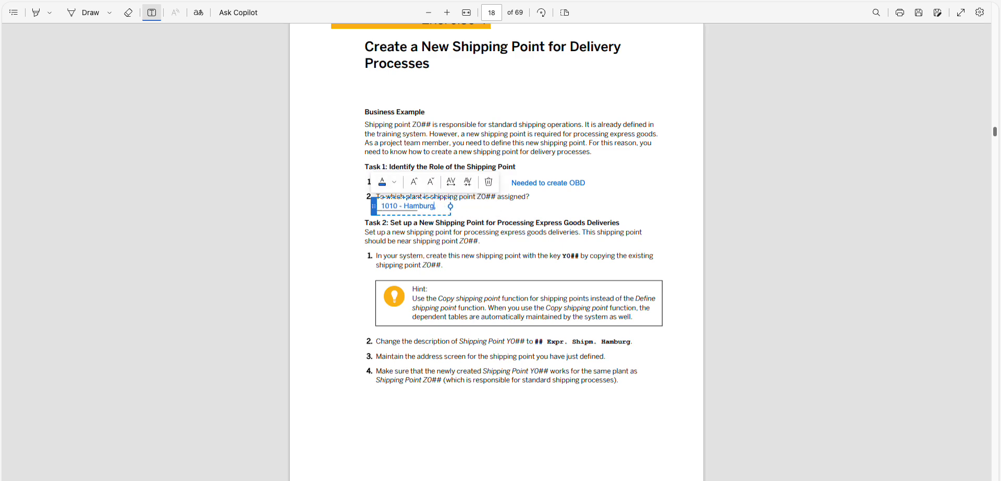
# Remove the trailing comma so the plant answer reads "1010 - Hamburg", and finish editing the text note
pyautogui.press('super+Right')
pyautogui.click(965, 0)
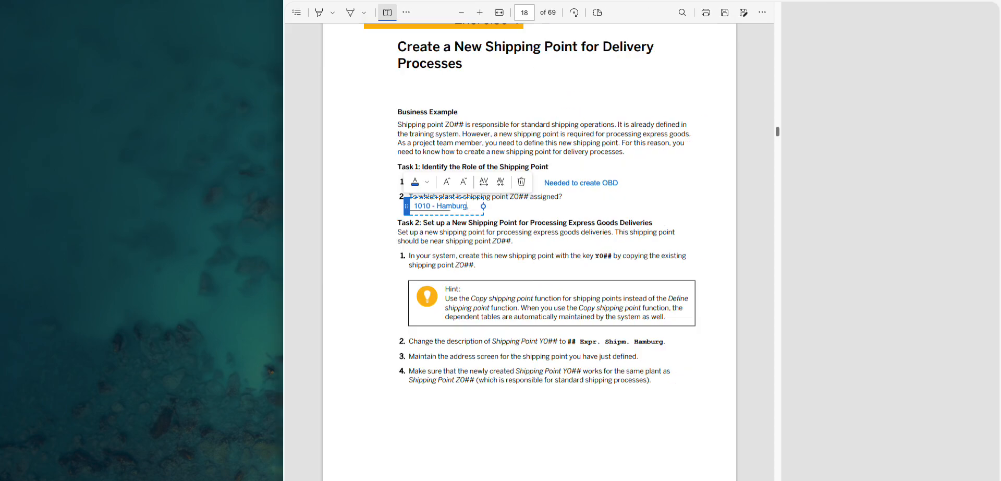
pyautogui.click(440, 207)
pyautogui.press('BackSpace')
pyautogui.press('Return')
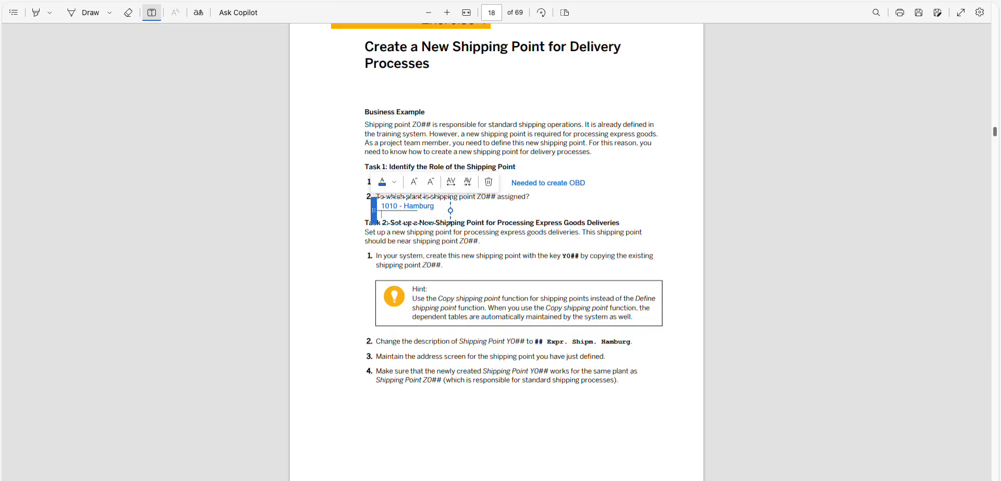
pyautogui.click(486, 223)
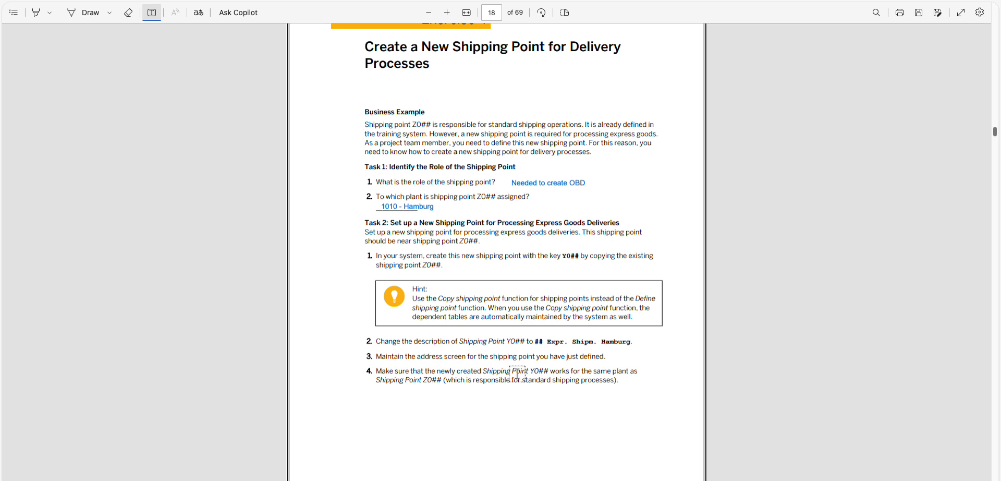
# Read the Task 2 instructions, then switch to SAP and leave the TVSWZ table display for the SAP Easy Access screen
pyautogui.scroll(-1, 517, 373)
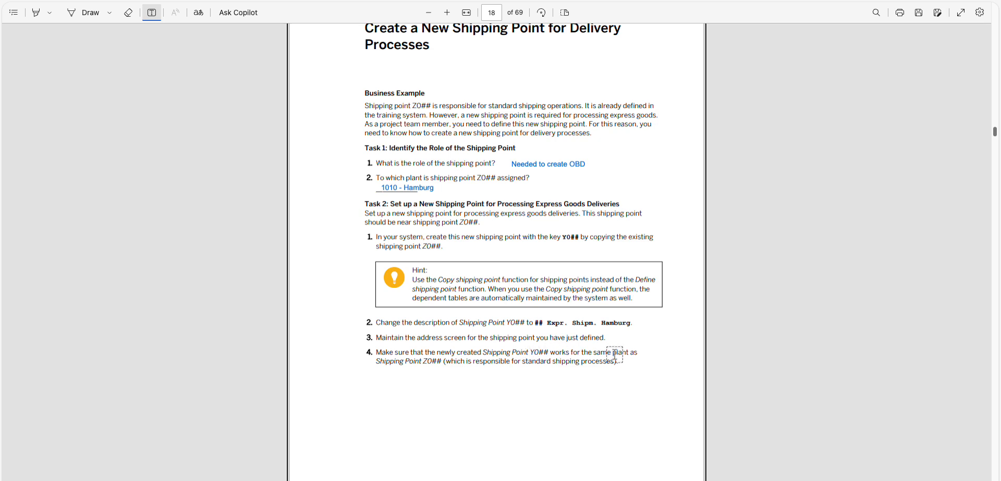
pyautogui.scroll(-1, 614, 355)
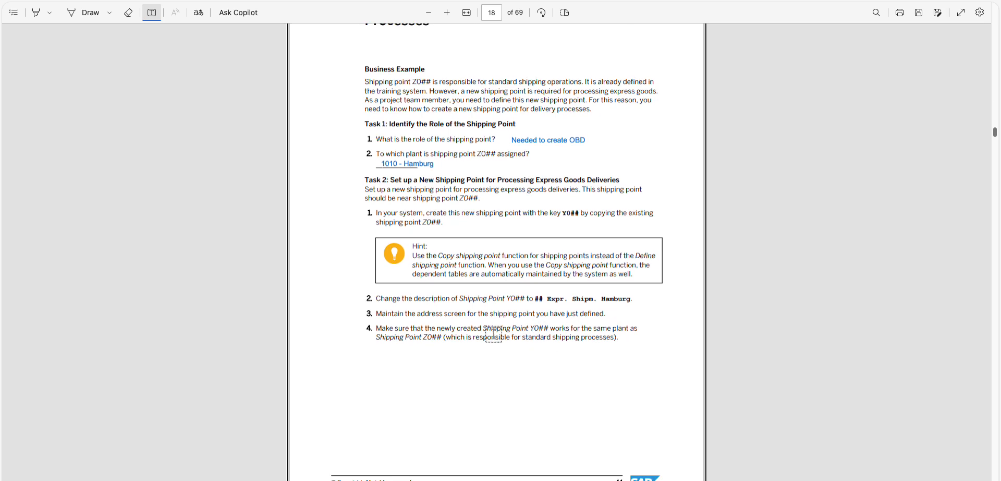
pyautogui.scroll(-1, 594, 342)
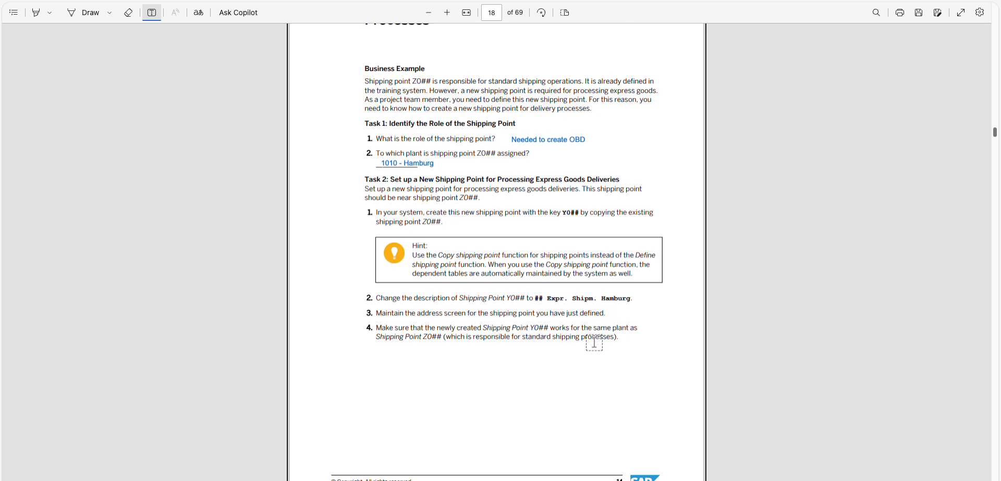
pyautogui.scroll(-5, 595, 341)
pyautogui.scroll(5, 594, 342)
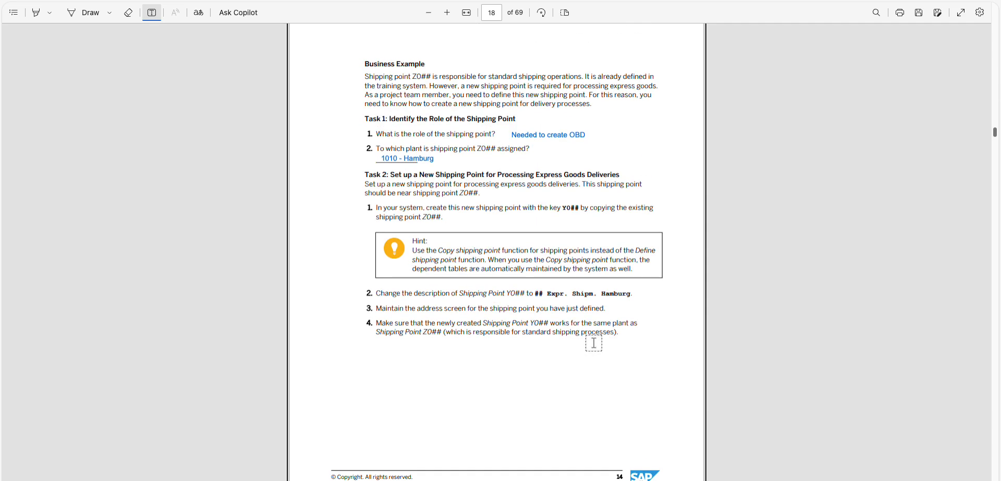
pyautogui.scroll(1, 593, 342)
pyautogui.click(167, 1)
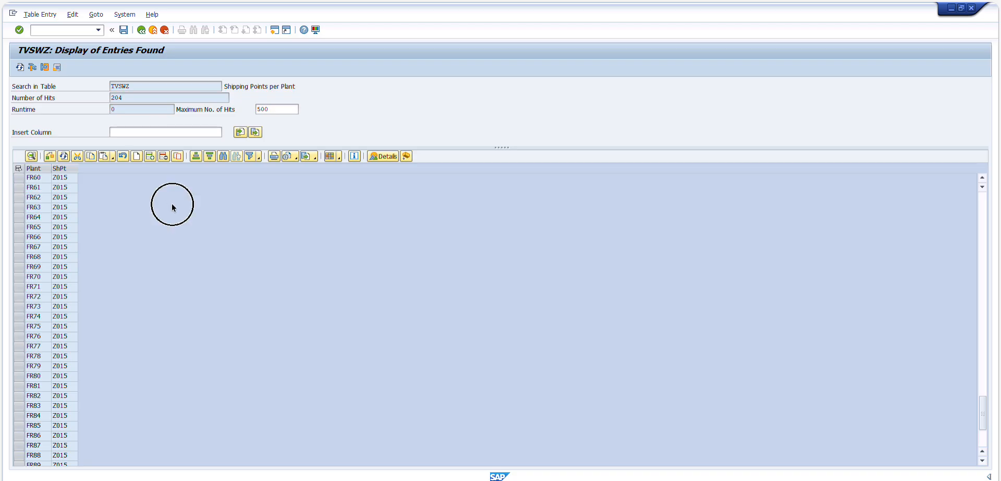
pyautogui.click(159, 33)
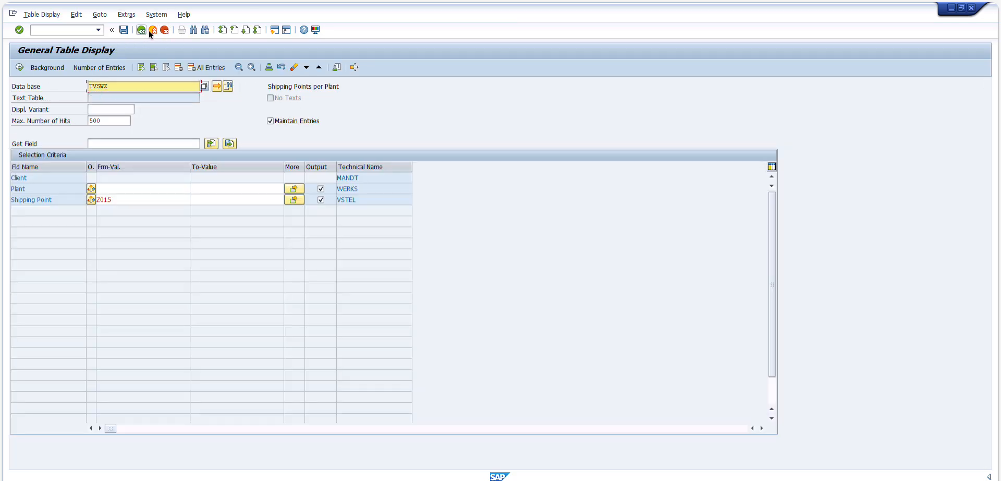
pyautogui.click(166, 31)
# Open the SAP Reference IMG through transaction SPRO and expand Enterprise Structure > Definition > Logistics Execution
pyautogui.click(57, 28)
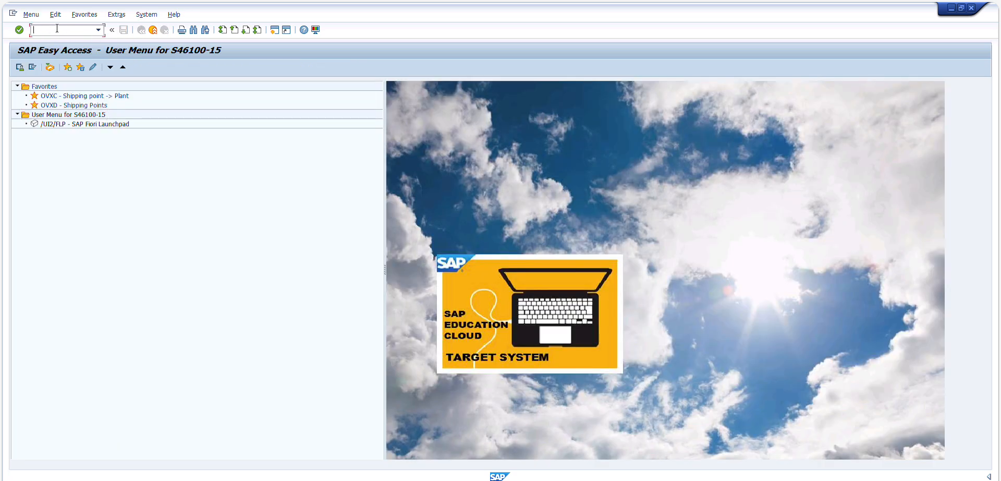
pyautogui.write('spro')
pyautogui.press('Return')
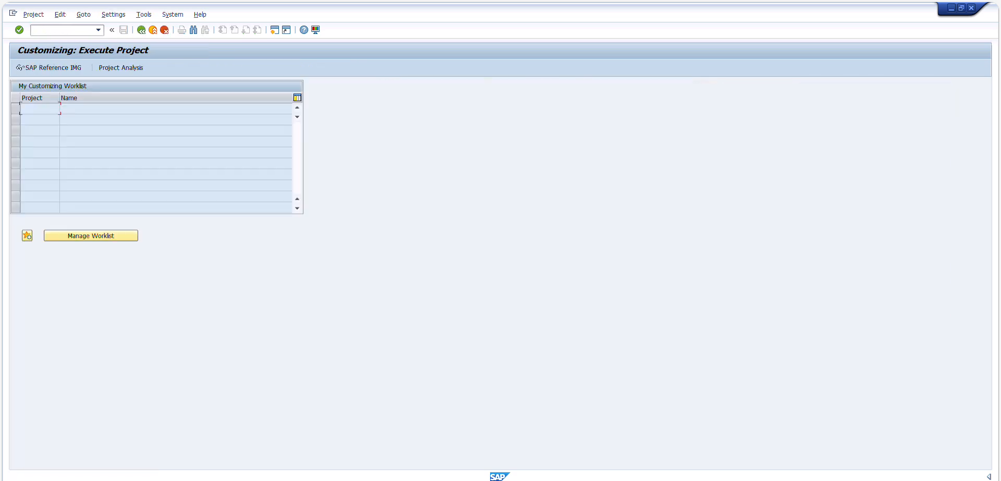
pyautogui.click(82, 68)
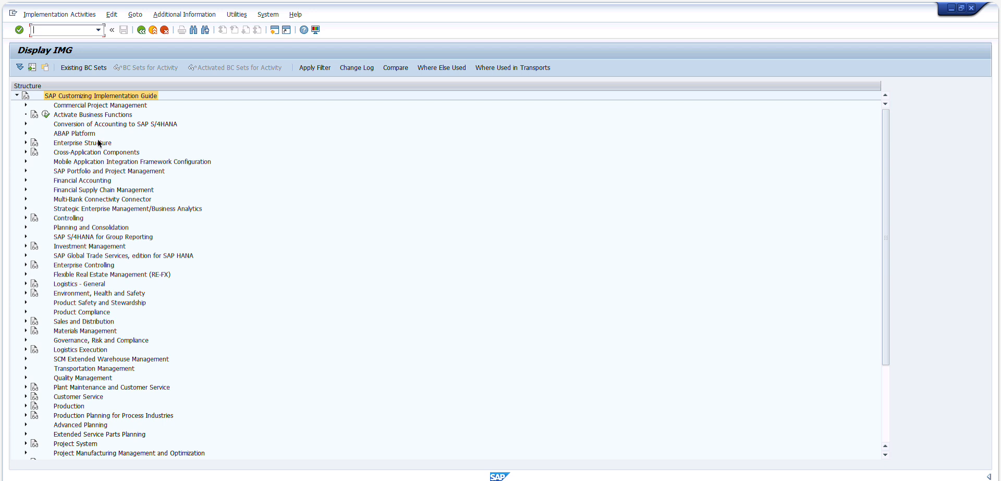
pyautogui.click(26, 143)
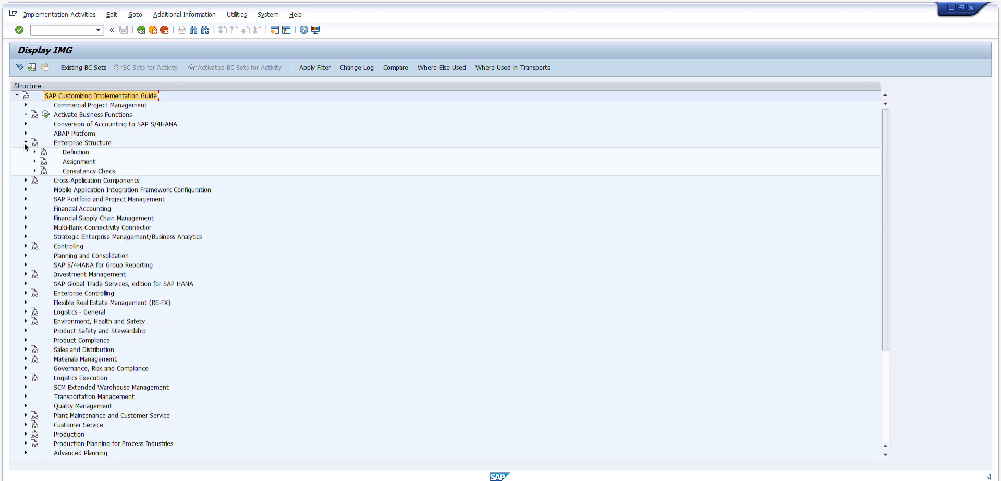
pyautogui.click(34, 151)
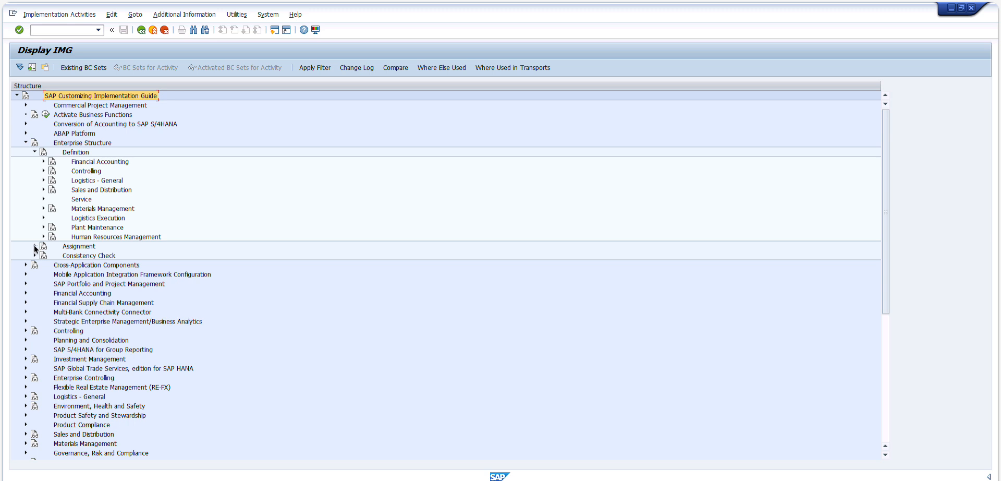
pyautogui.click(43, 218)
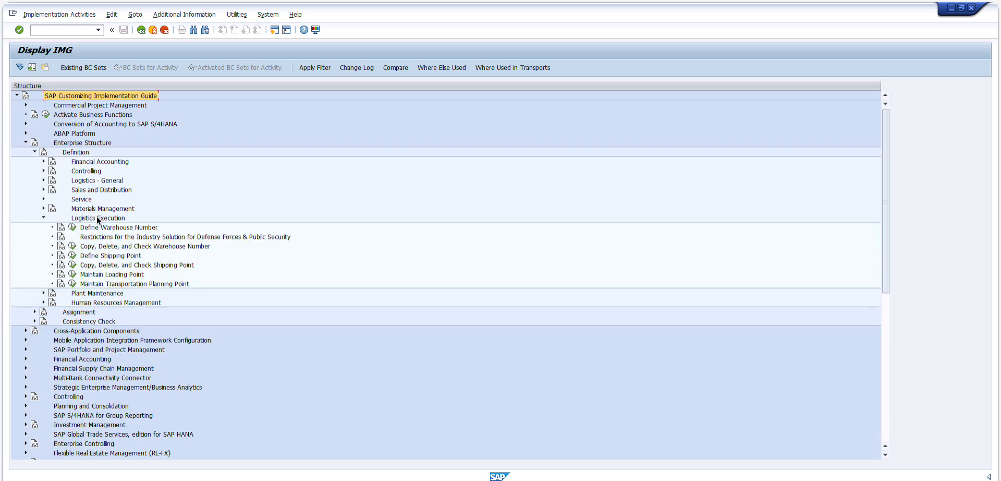
# Open the customizing activity Copy, Delete, and Check Shipping Point
pyautogui.click(102, 273)
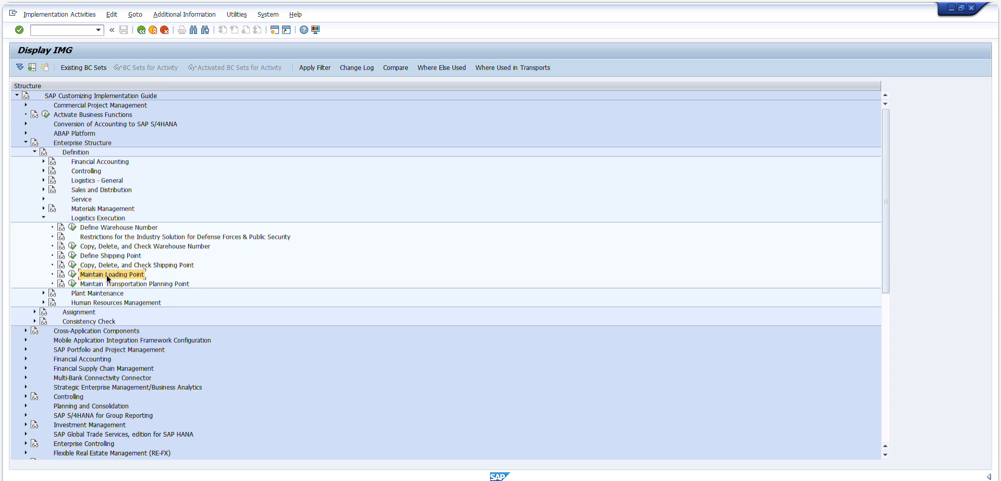
pyautogui.click(154, 265)
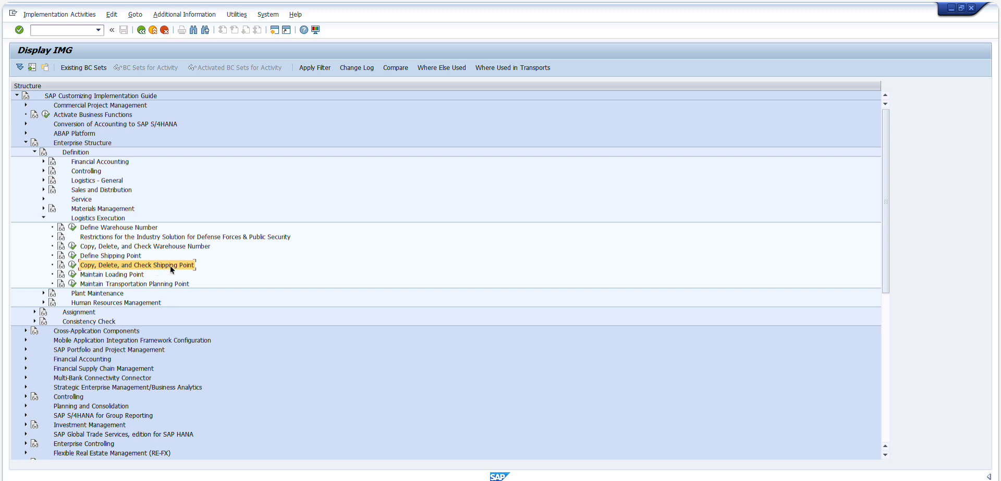
pyautogui.click(120, 256)
pyautogui.click(136, 265)
pyautogui.click(74, 265)
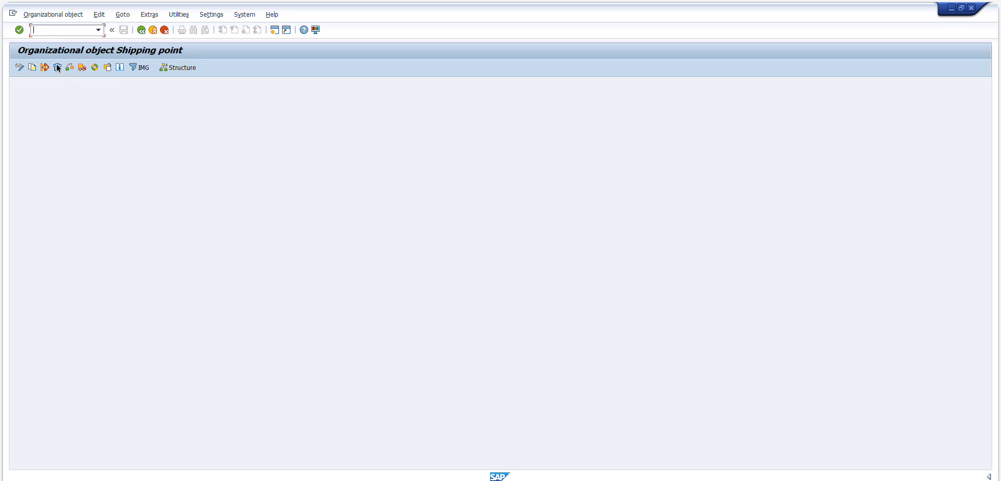
pyautogui.click(30, 68)
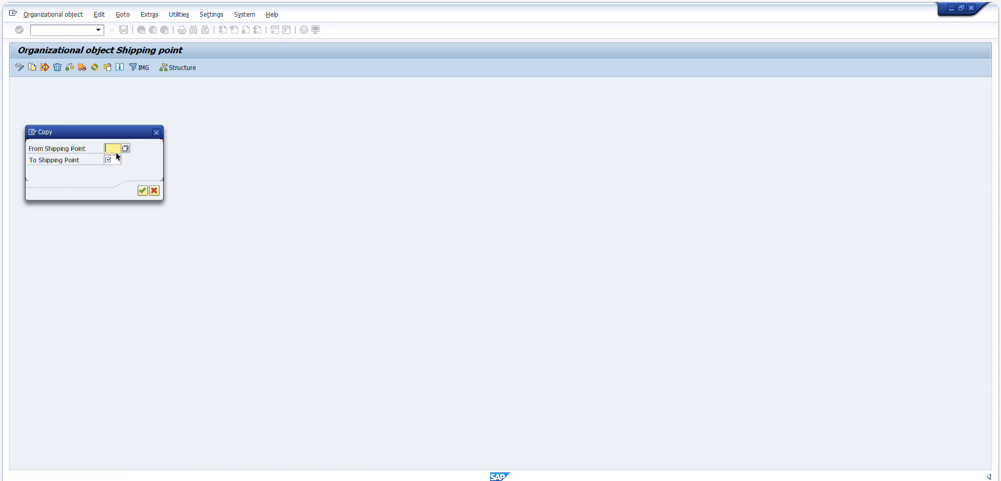
pyautogui.click(154, 190)
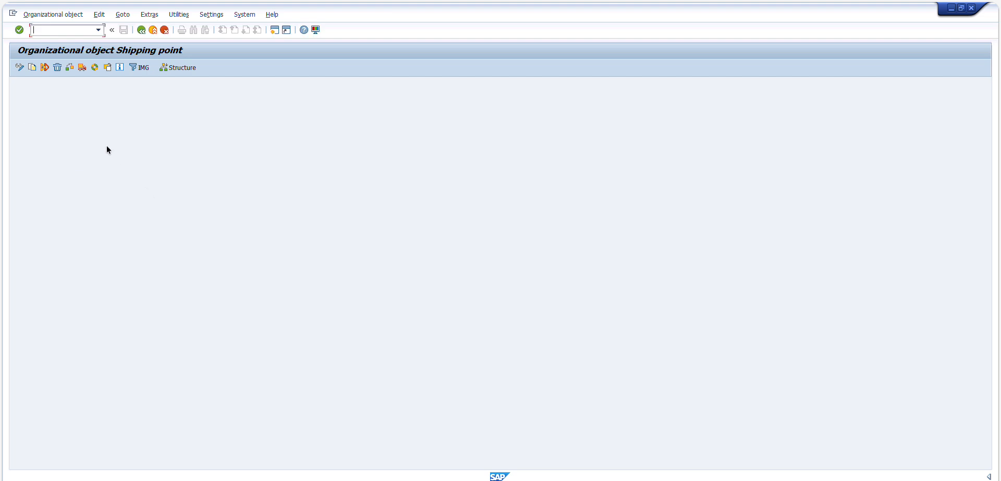
pyautogui.click(20, 68)
pyautogui.click(20, 67)
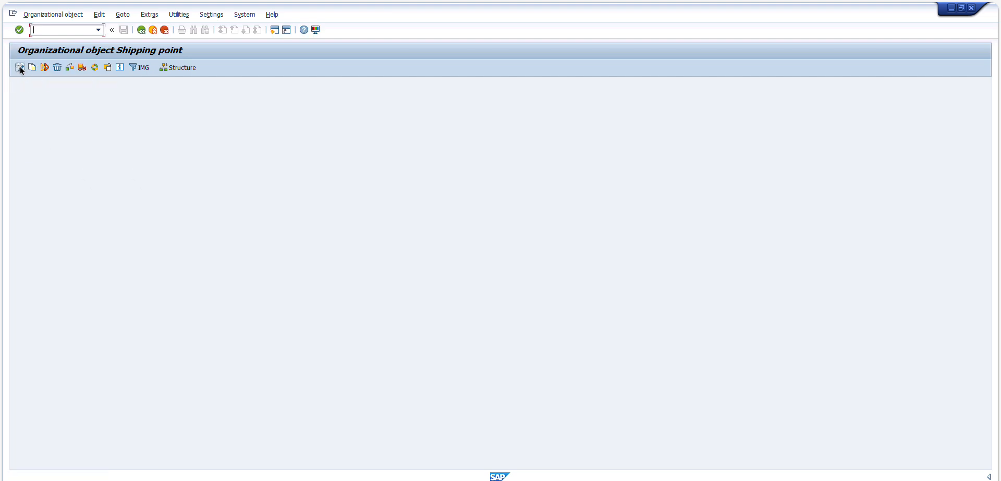
# Run the check for shipping point Z015 and review its completed activities and selected objects
pyautogui.click(68, 69)
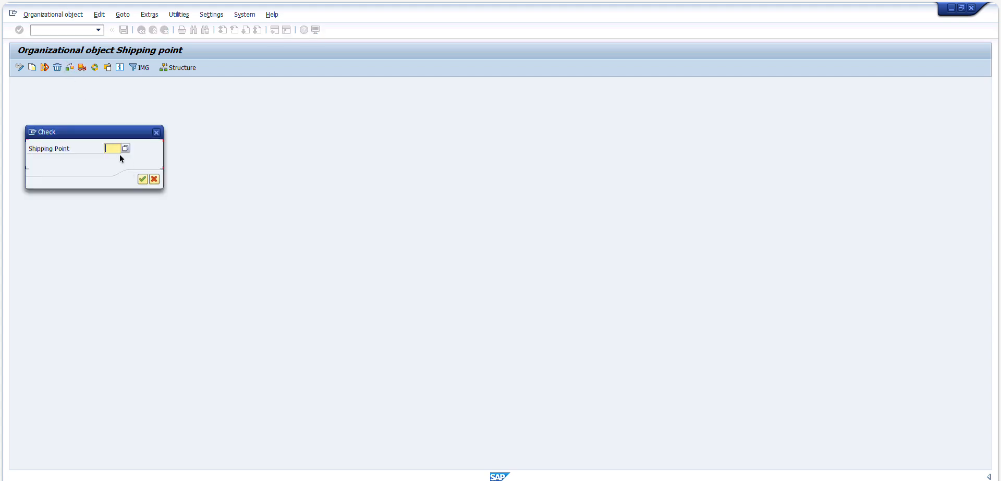
pyautogui.write('Z015')
pyautogui.press('Return')
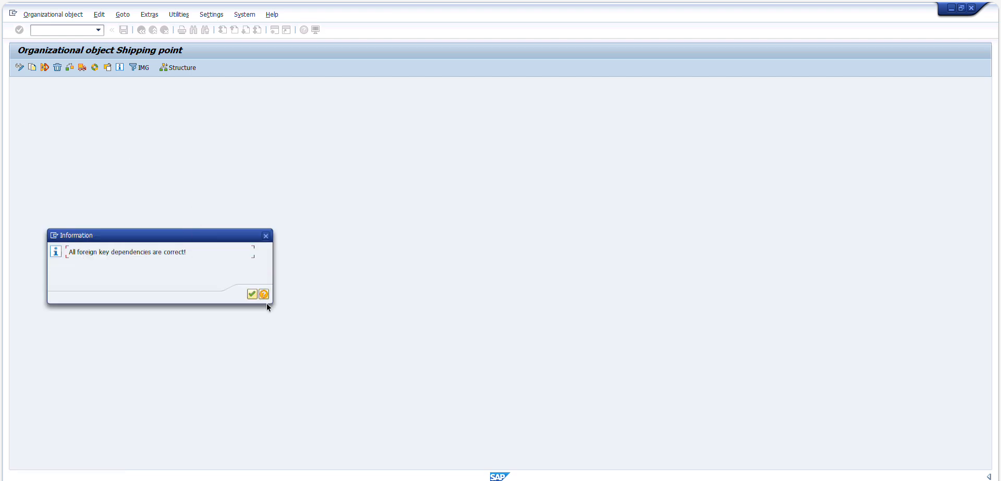
pyautogui.click(251, 294)
pyautogui.click(111, 121)
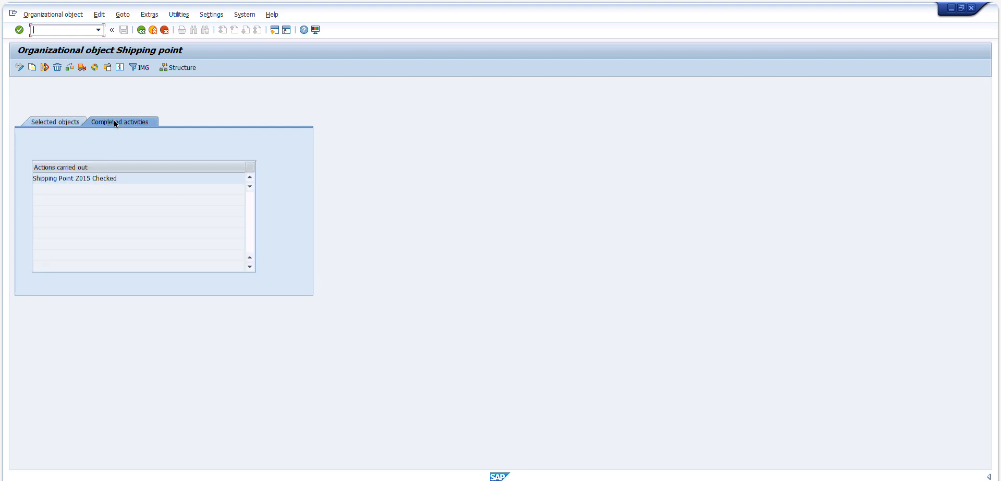
pyautogui.click(54, 124)
pyautogui.click(67, 147)
pyautogui.click(119, 144)
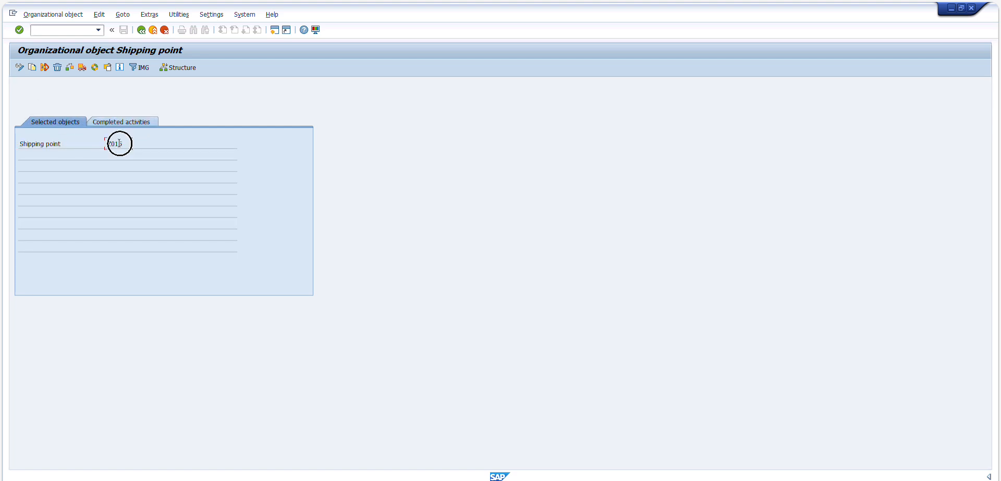
# Display the ShippingPoint object type, examine its interfaces, key fields, attributes and methods, and return to the organizational object
pyautogui.click(95, 68)
pyautogui.click(34, 101)
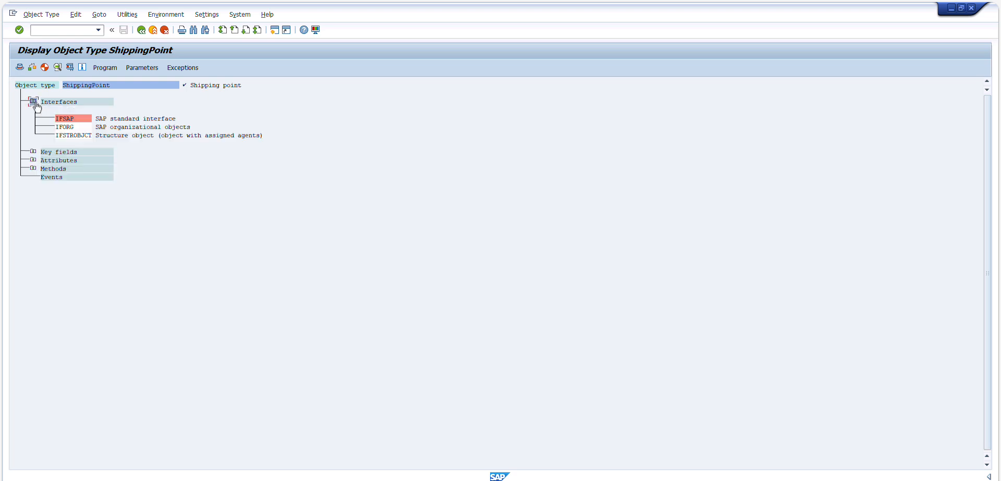
pyautogui.click(33, 152)
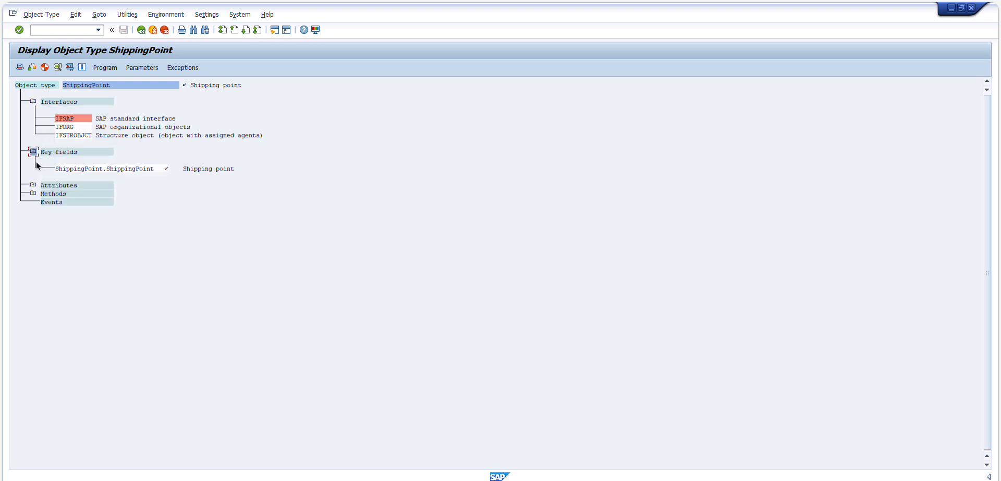
pyautogui.click(33, 185)
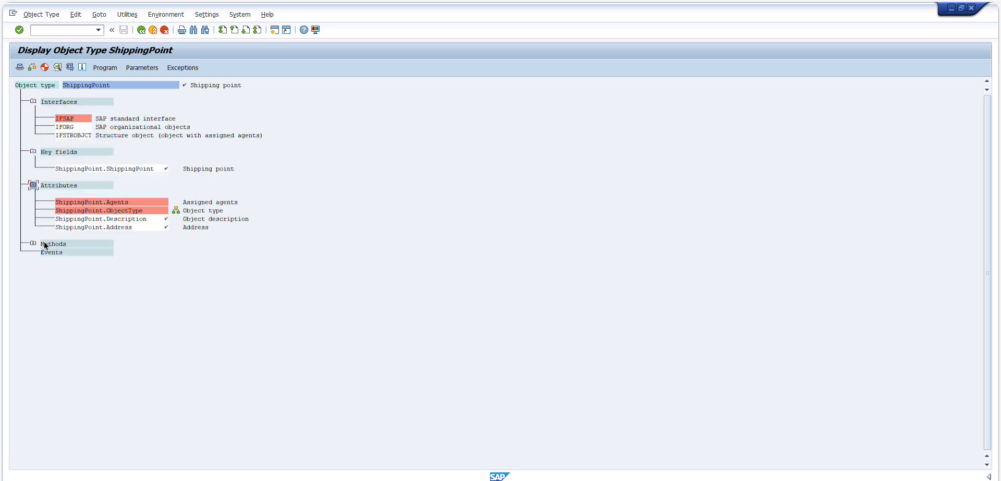
pyautogui.click(123, 227)
pyautogui.click(33, 243)
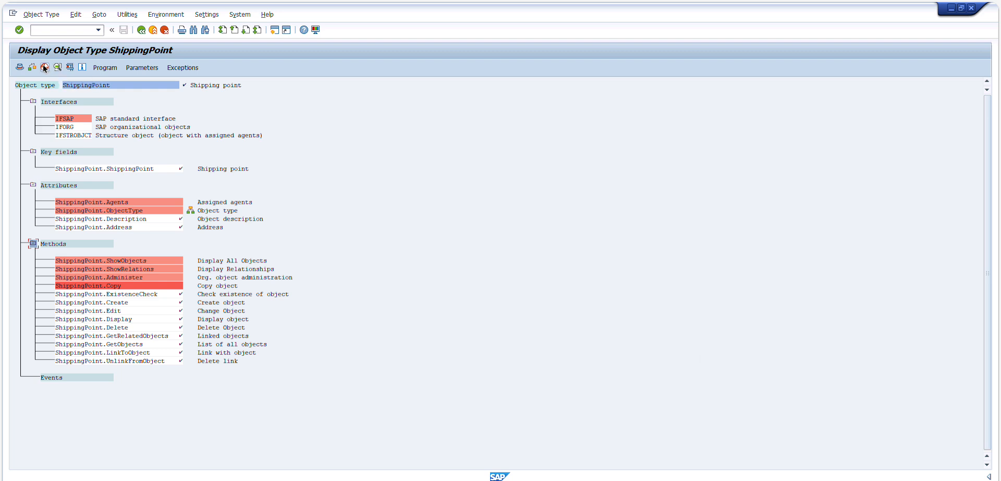
pyautogui.click(145, 33)
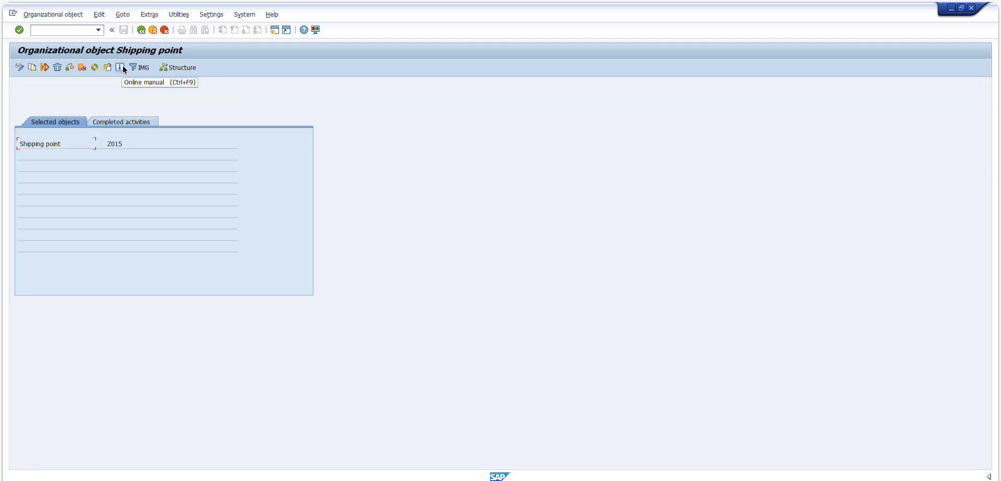
# Open the structure navigation for shipping points, examine the plants linked to shipping point Z015, and return to the organizational object
pyautogui.click(180, 69)
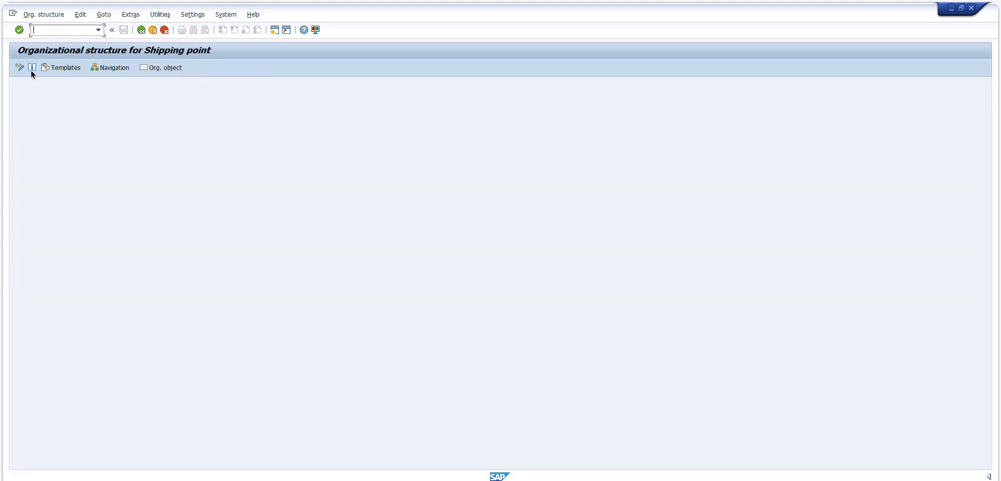
pyautogui.click(104, 67)
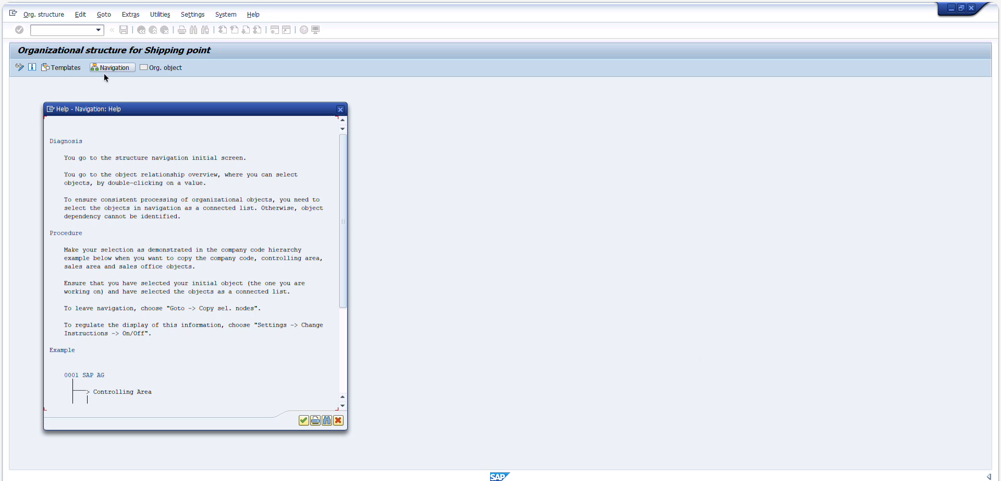
pyautogui.scroll(-2, 319, 293)
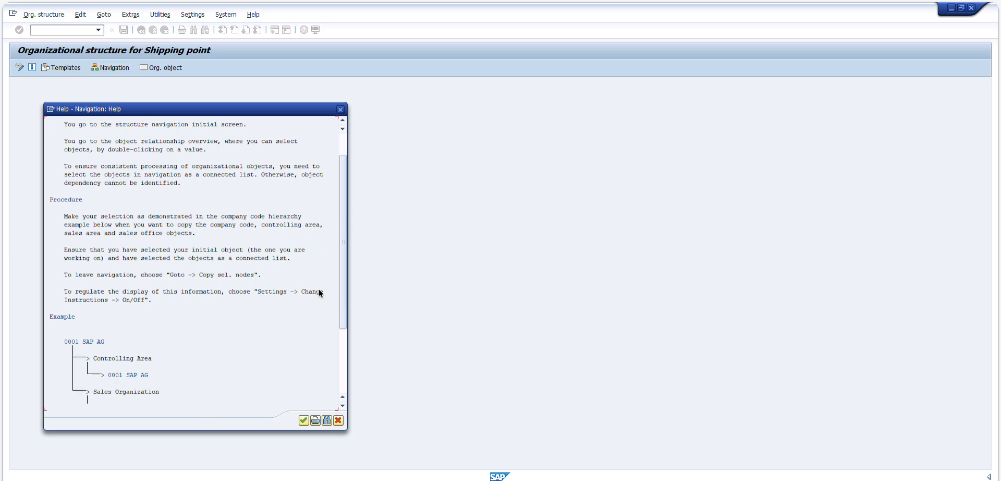
pyautogui.click(305, 419)
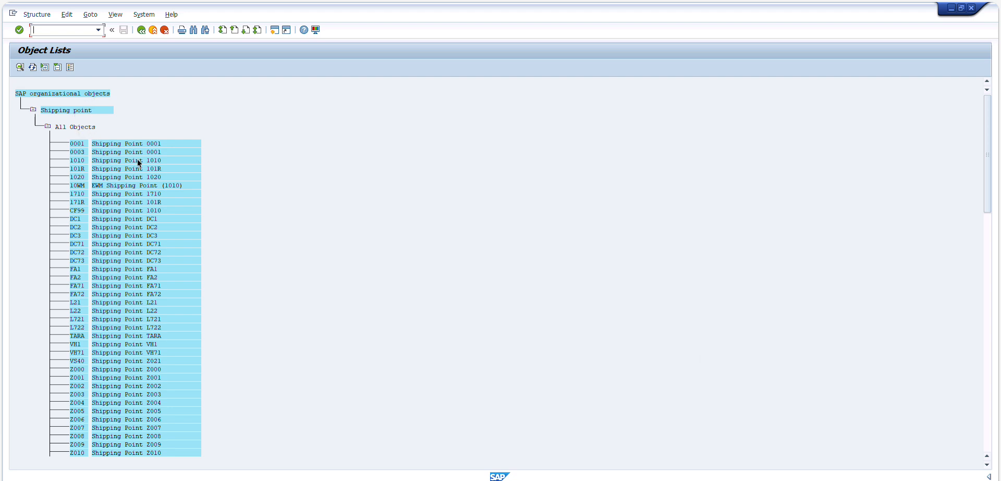
pyautogui.scroll(-4, 138, 162)
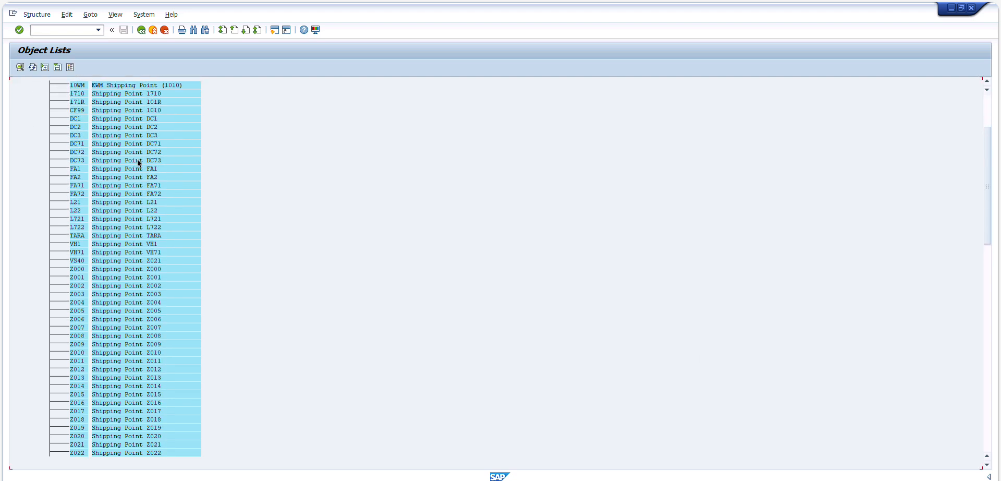
pyautogui.scroll(1, 138, 163)
pyautogui.scroll(-1, 137, 158)
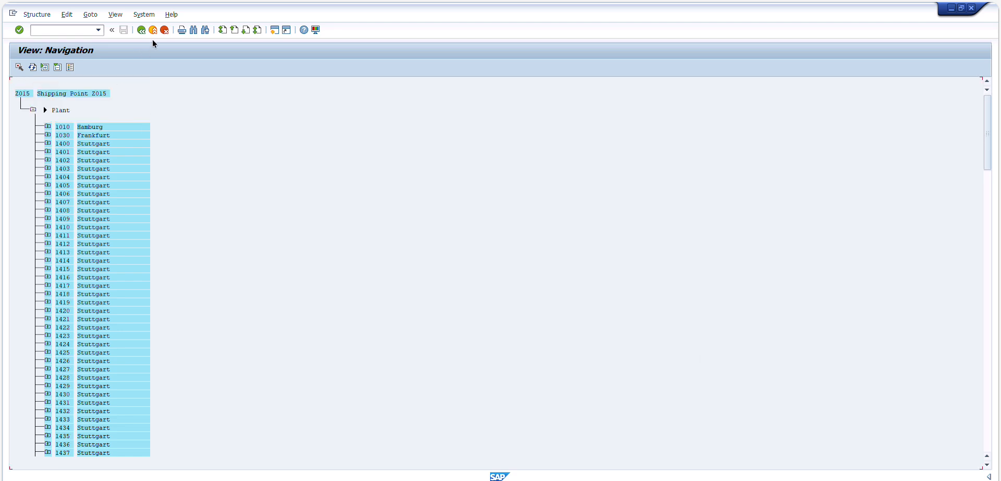
pyautogui.click(141, 30)
pyautogui.click(142, 31)
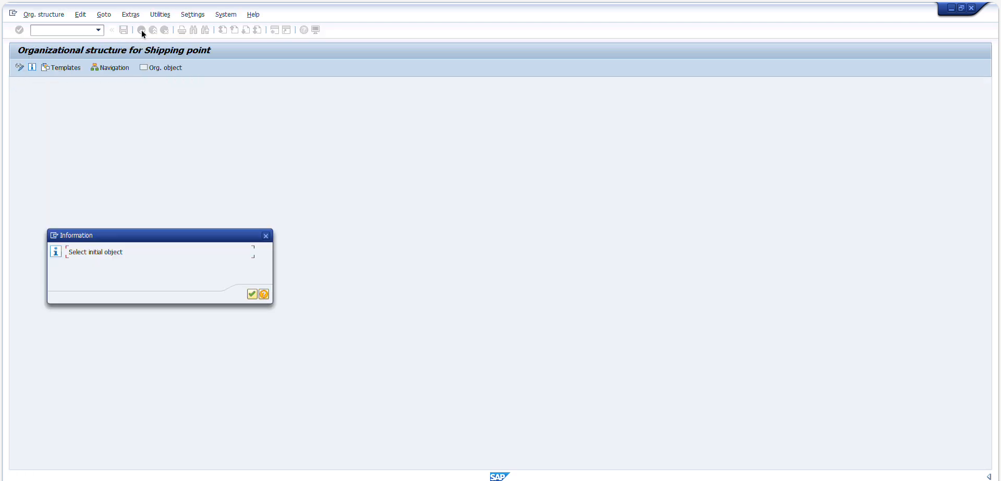
pyautogui.press('Return')
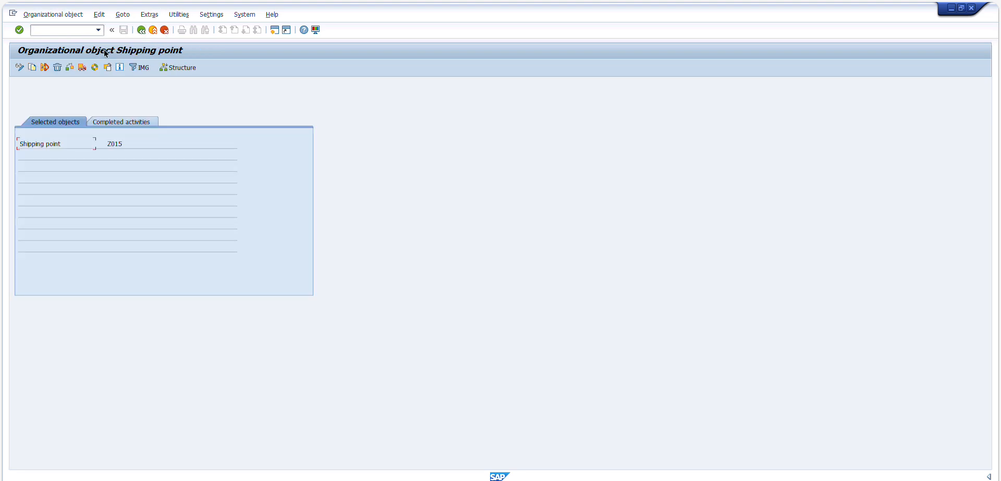
# Copy shipping point Z015 to new shipping point Y015 and agree to transport the number ranges
pyautogui.click(30, 67)
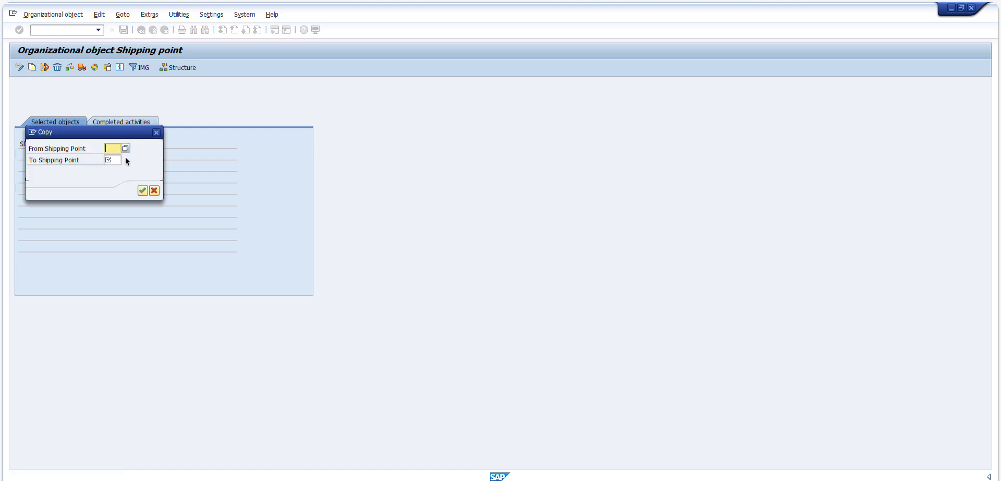
pyautogui.write('Z015')
pyautogui.press('Tab')
pyautogui.write('Y015')
pyautogui.press('Tab')
pyautogui.press('Return')
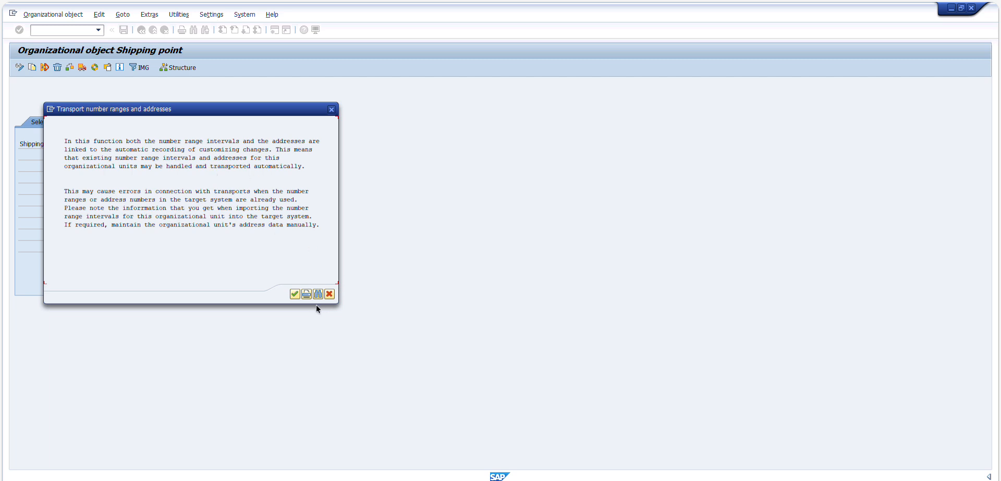
pyautogui.click(291, 294)
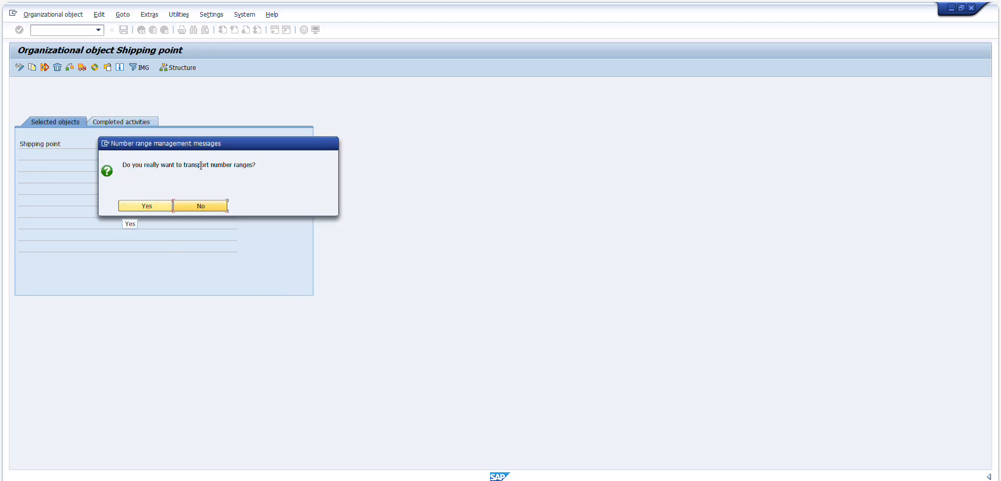
pyautogui.click(156, 206)
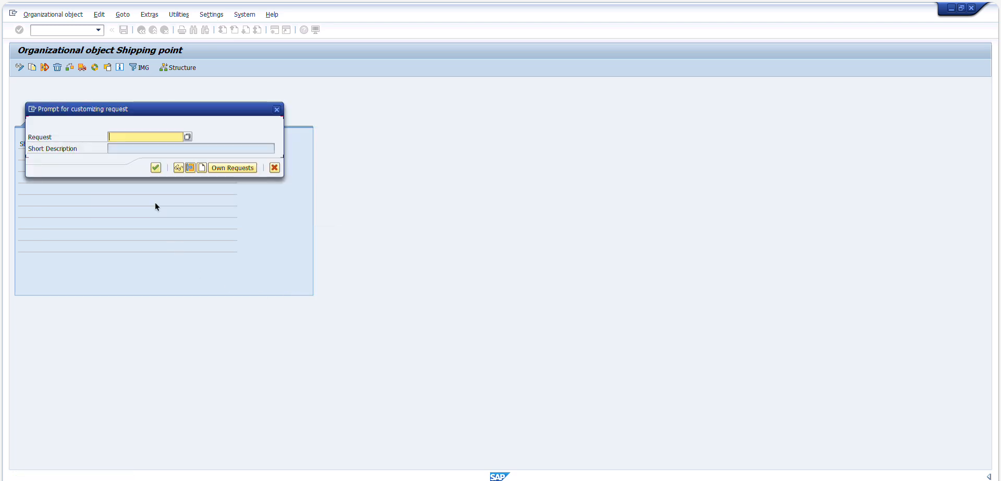
pyautogui.click(187, 136)
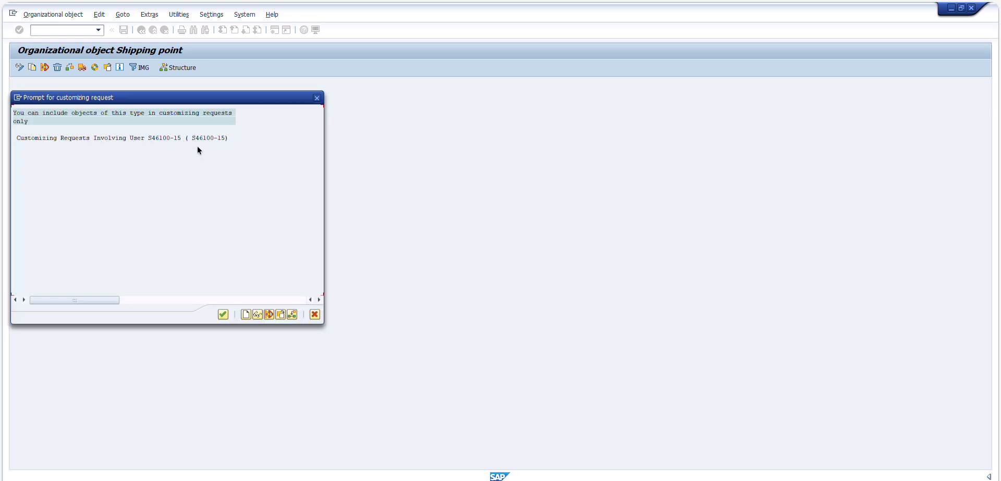
pyautogui.click(128, 137)
pyautogui.click(314, 313)
pyautogui.click(148, 151)
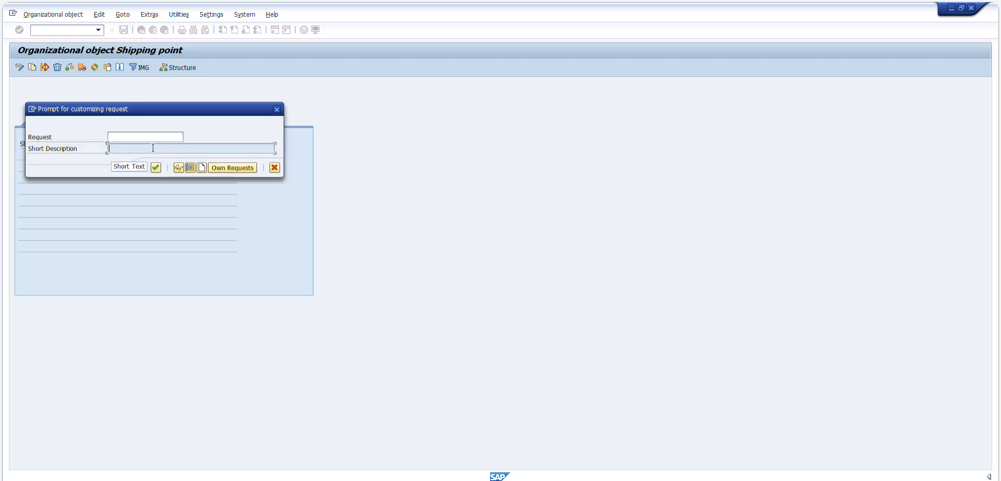
# Create a customizing request from the own requests list with the short description "Configure Delivery Process - Exercise"
pyautogui.click(219, 166)
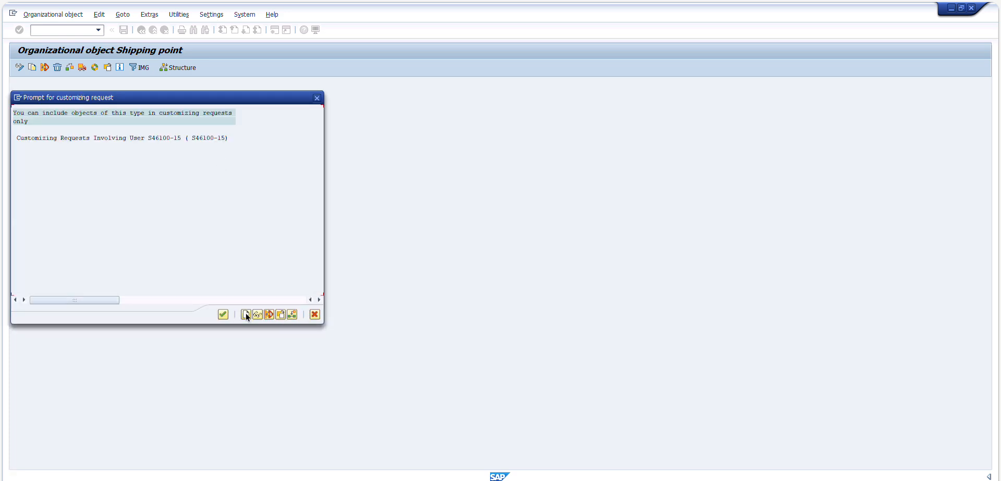
pyautogui.click(246, 313)
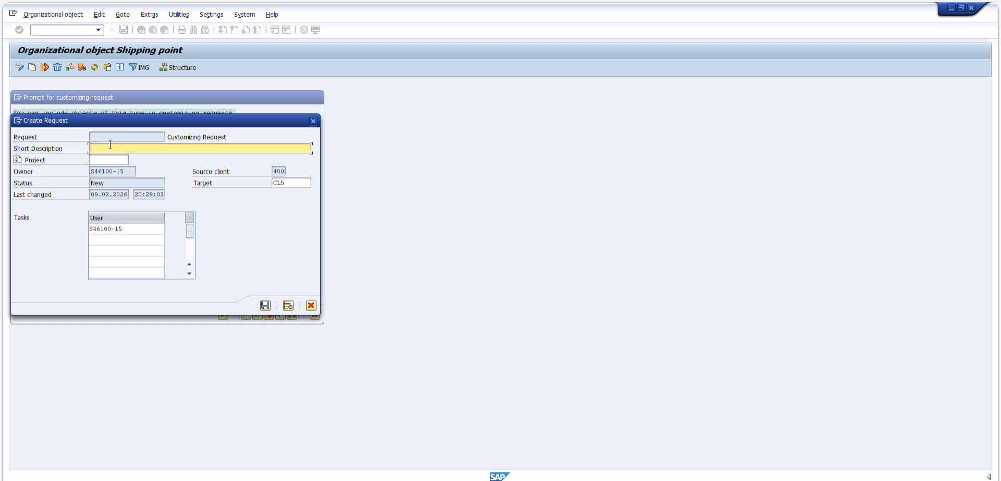
pyautogui.write('Configure Delivery Processs -')
pyautogui.press('BackSpace')
pyautogui.press('BackSpace')
pyautogui.write('- Exercise')
pyautogui.press('Return')
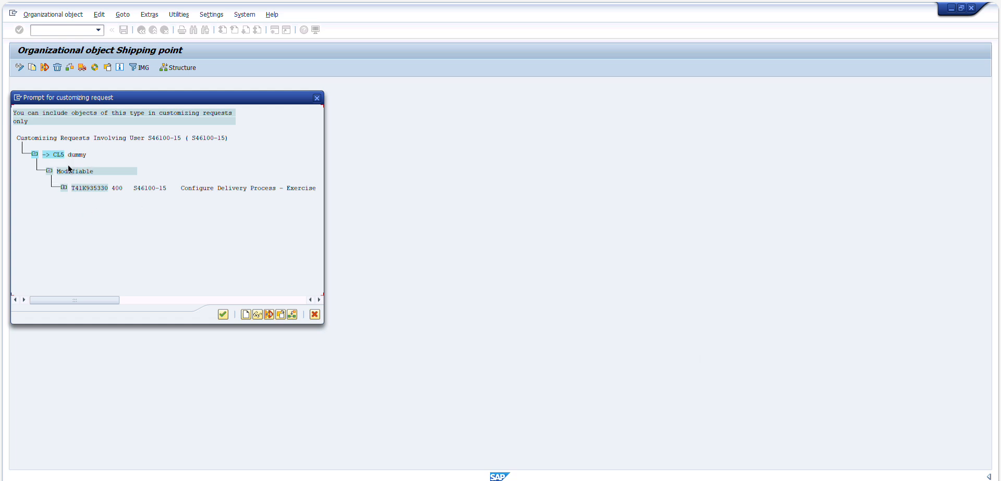
# Assign the shipping point copy to the Configure Delivery Process - Exercise request through its customizing task and complete the copy
pyautogui.click(63, 188)
pyautogui.click(110, 205)
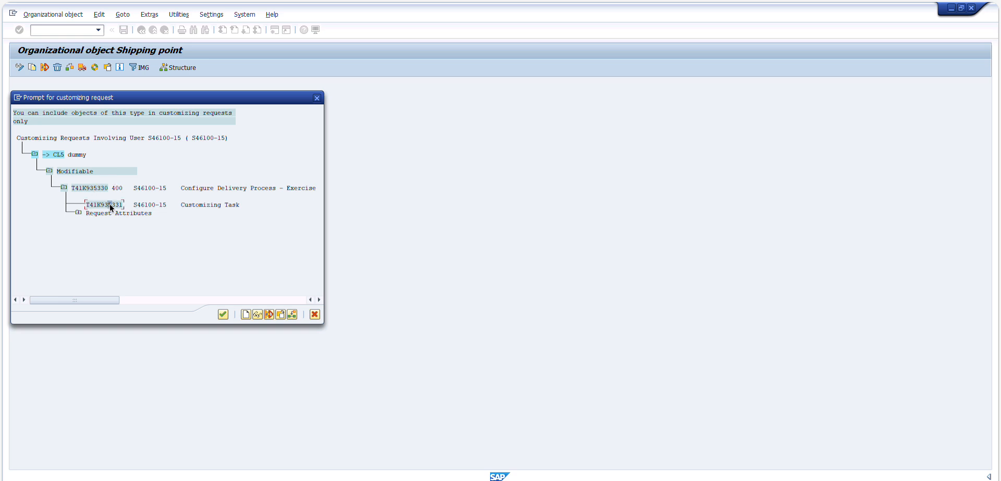
pyautogui.click(222, 314)
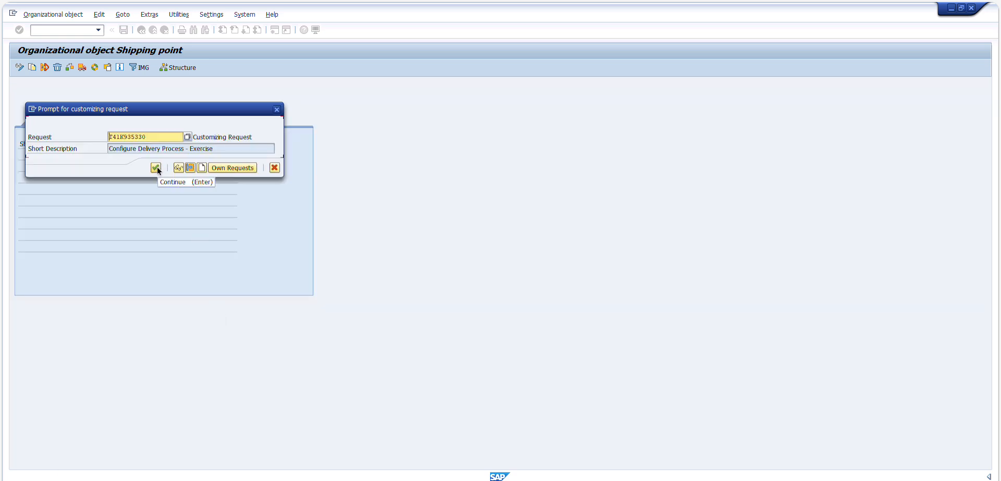
pyautogui.moveTo(143, 138); pyautogui.dragTo(83, 135)
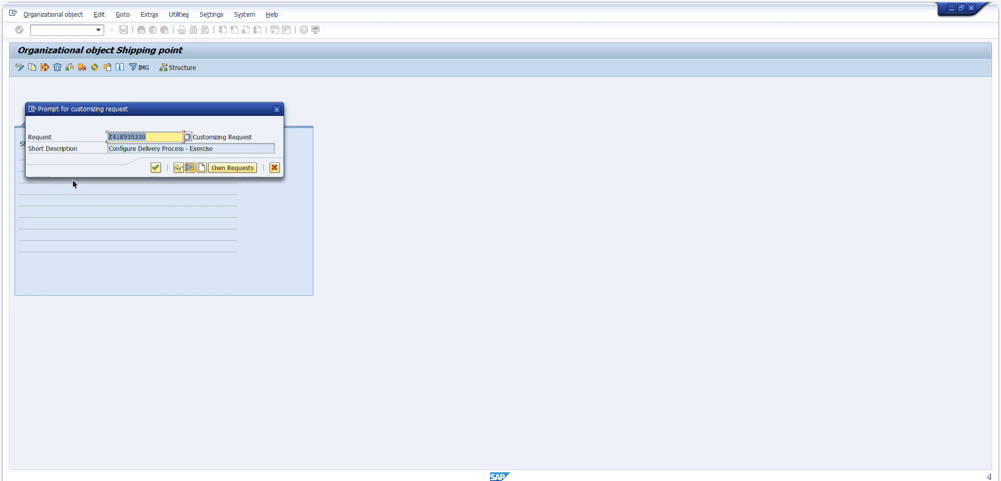
pyautogui.click(155, 168)
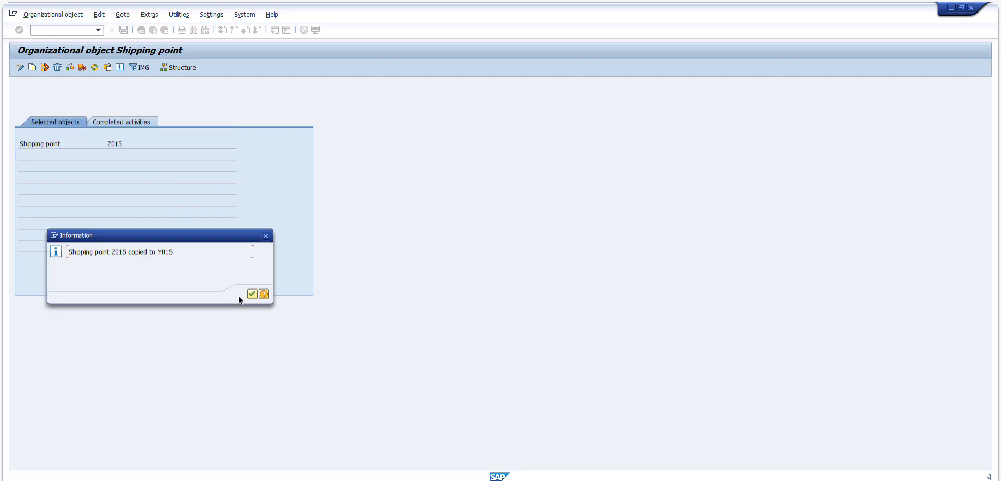
pyautogui.click(251, 295)
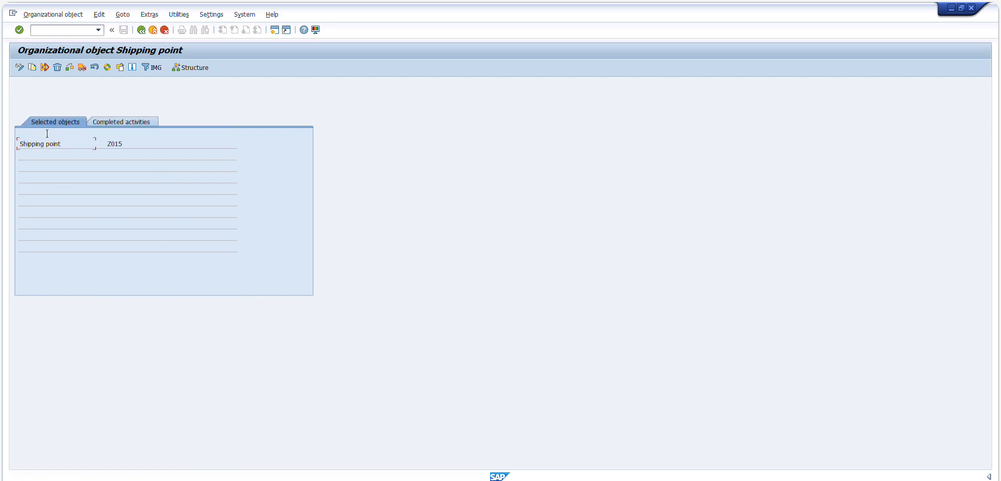
# Return to the IMG structure and reopen the customizing activity Copy, Delete, and Check Shipping Point
pyautogui.click(141, 30)
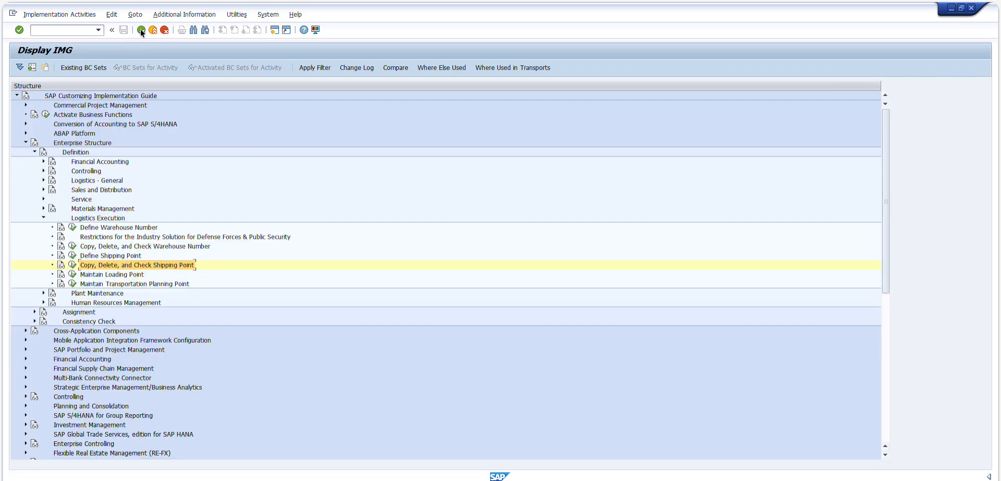
pyautogui.click(108, 274)
pyautogui.click(108, 266)
pyautogui.click(111, 256)
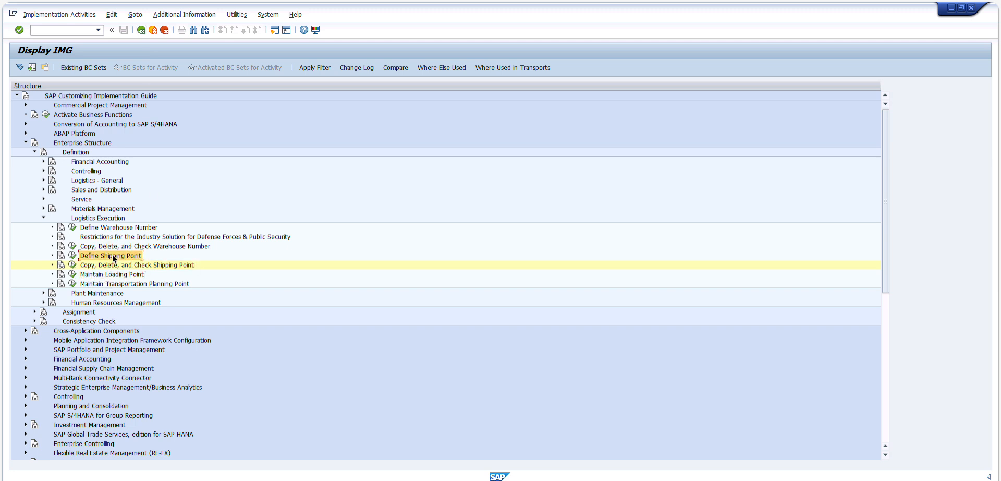
pyautogui.click(111, 264)
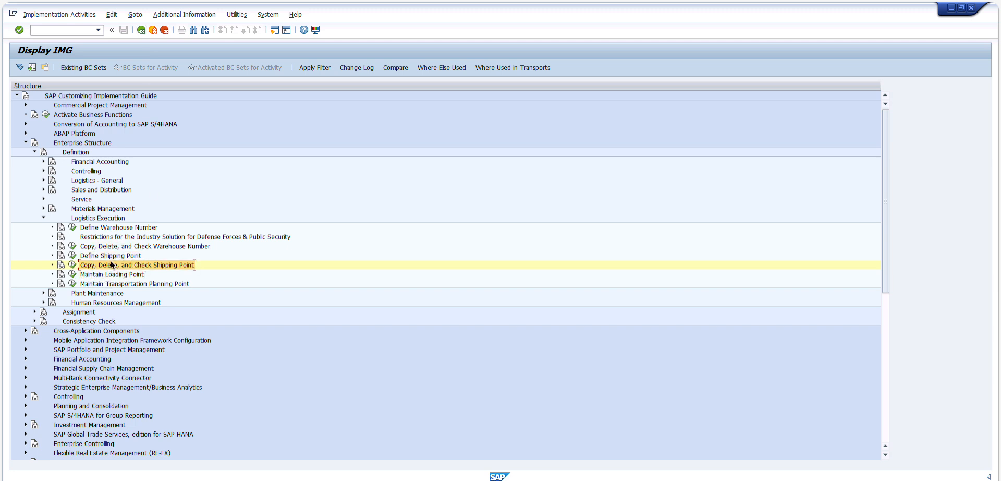
pyautogui.click(73, 263)
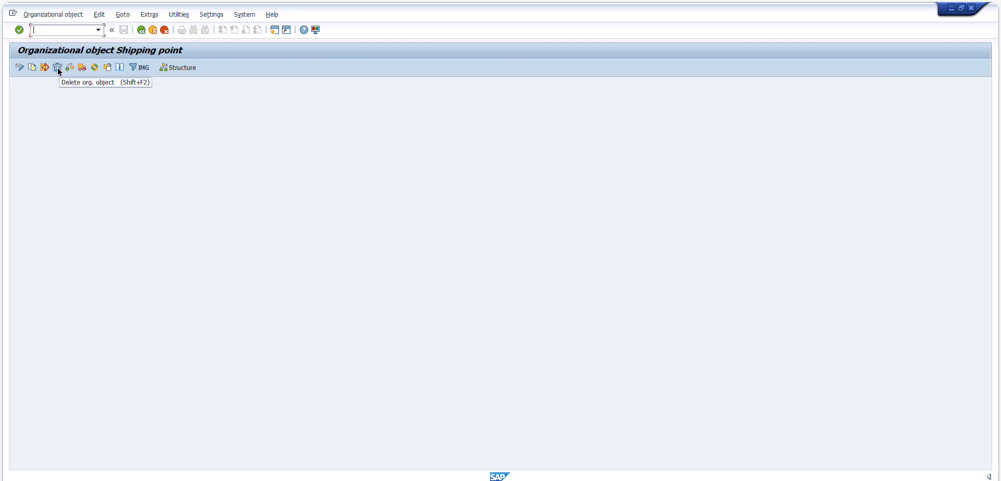
# Run the check for shipping point Y015 and review its selected objects and completed activities
pyautogui.click(94, 68)
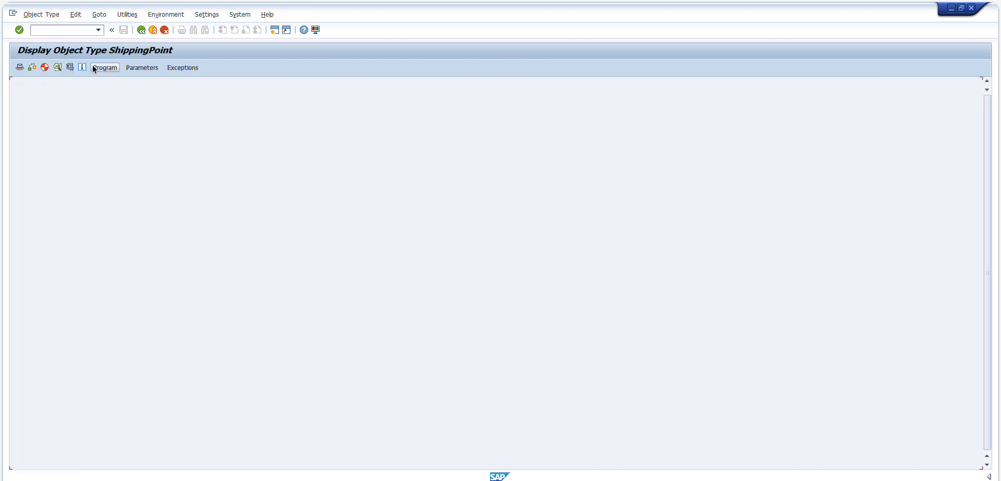
pyautogui.click(144, 31)
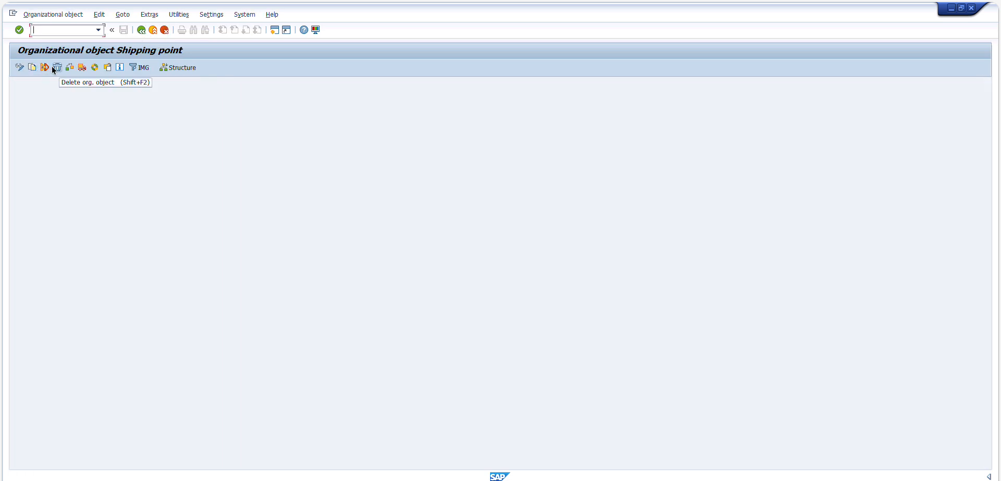
pyautogui.click(69, 67)
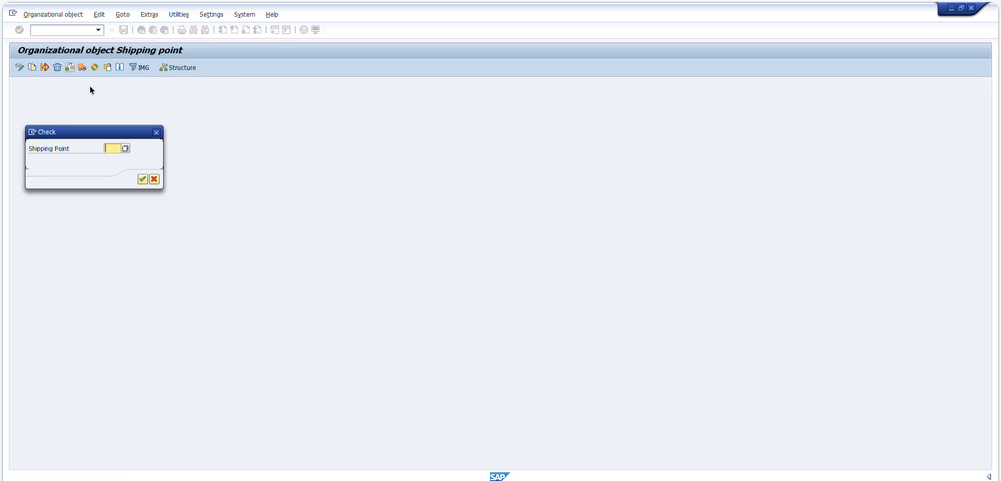
pyautogui.write('7525')
pyautogui.press('Return')
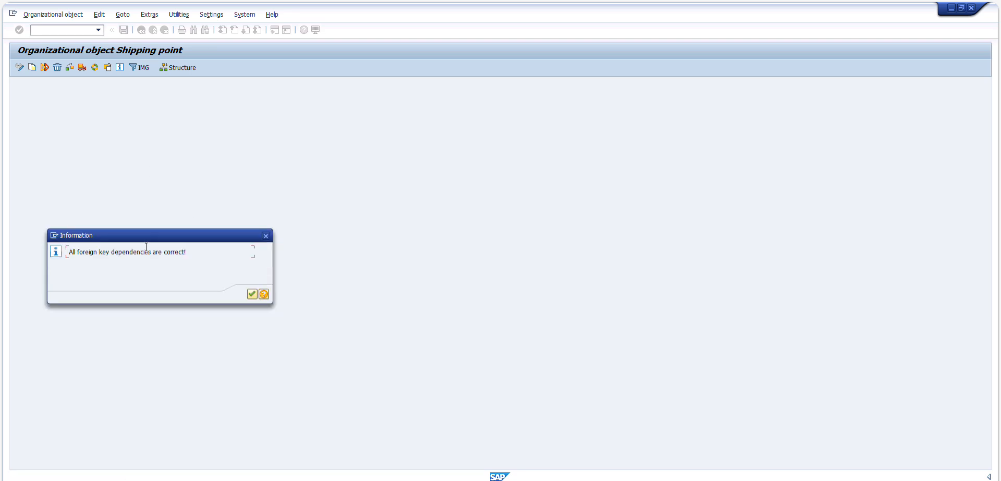
pyautogui.click(252, 294)
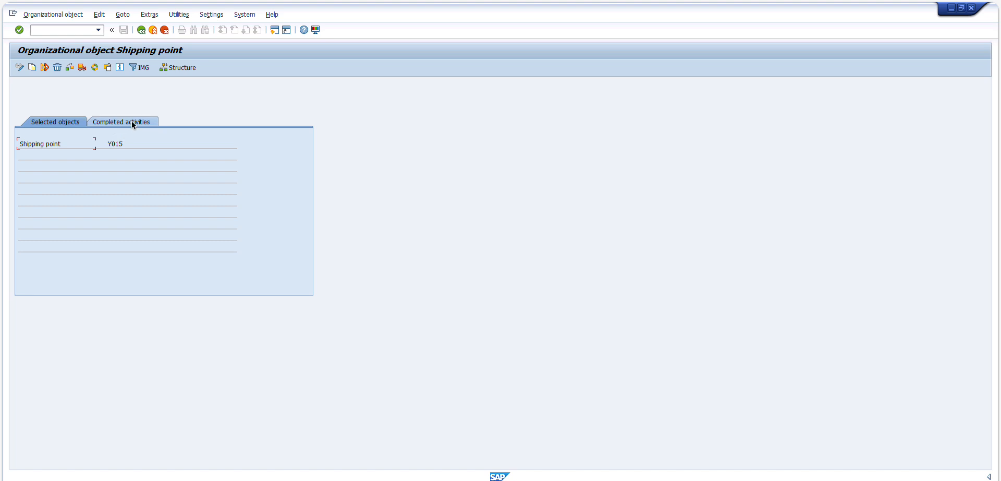
pyautogui.click(132, 123)
pyautogui.click(53, 120)
pyautogui.click(117, 121)
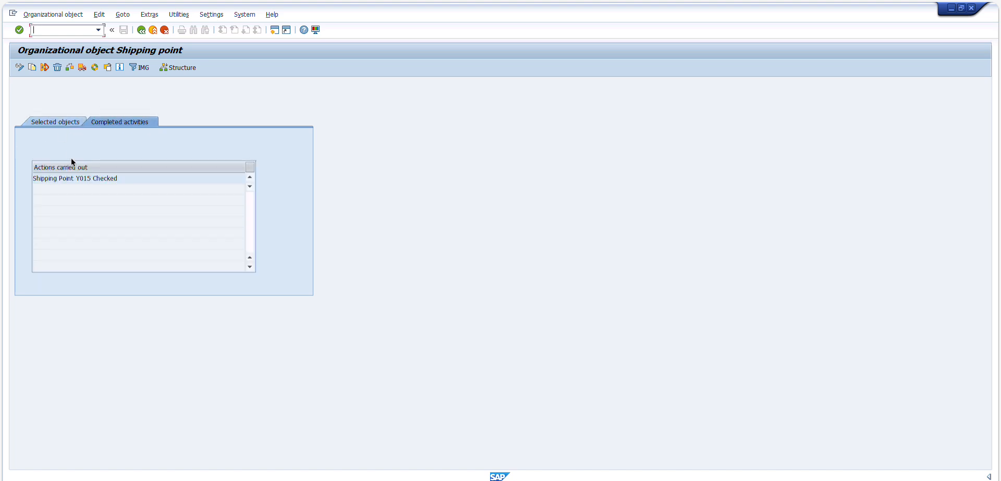
pyautogui.click(59, 124)
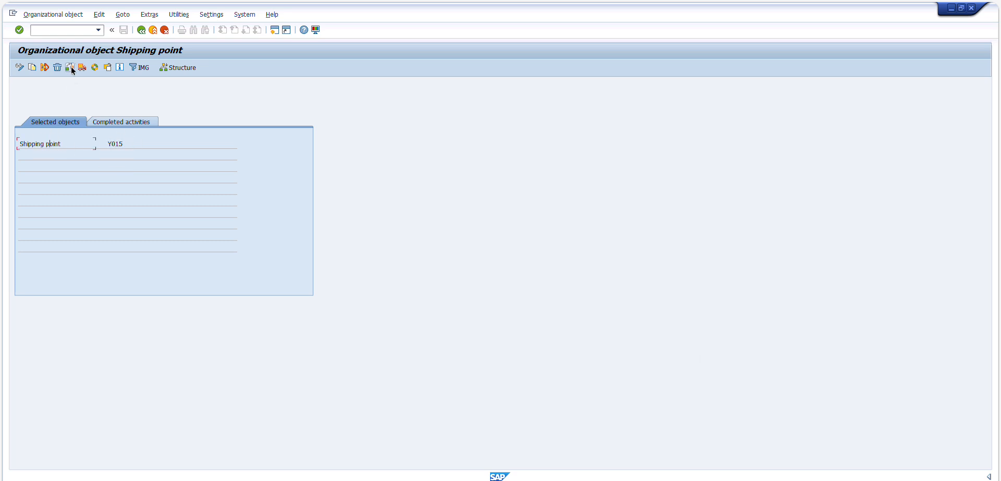
# Review the organizational structure navigation for shipping points, view the plants and loading points of Shipping Point 0001, and return to the IMG structure
pyautogui.click(178, 67)
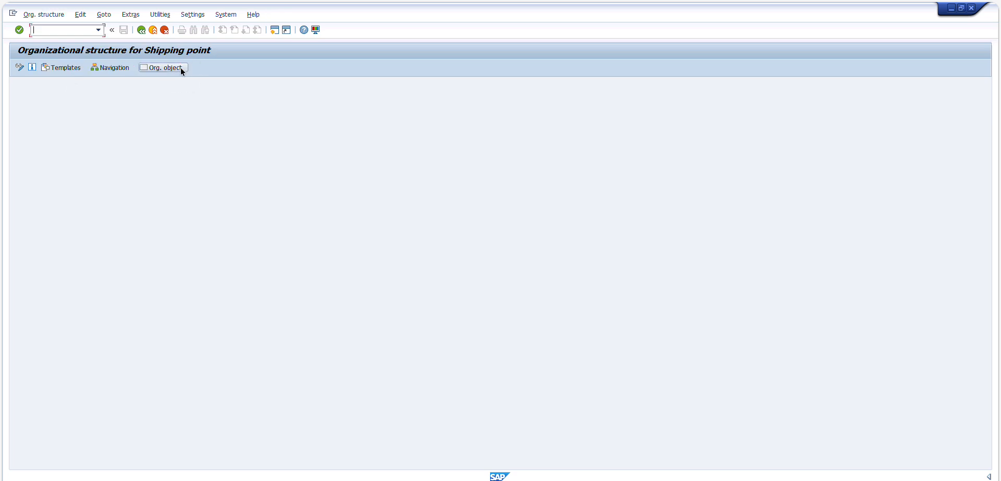
pyautogui.click(113, 69)
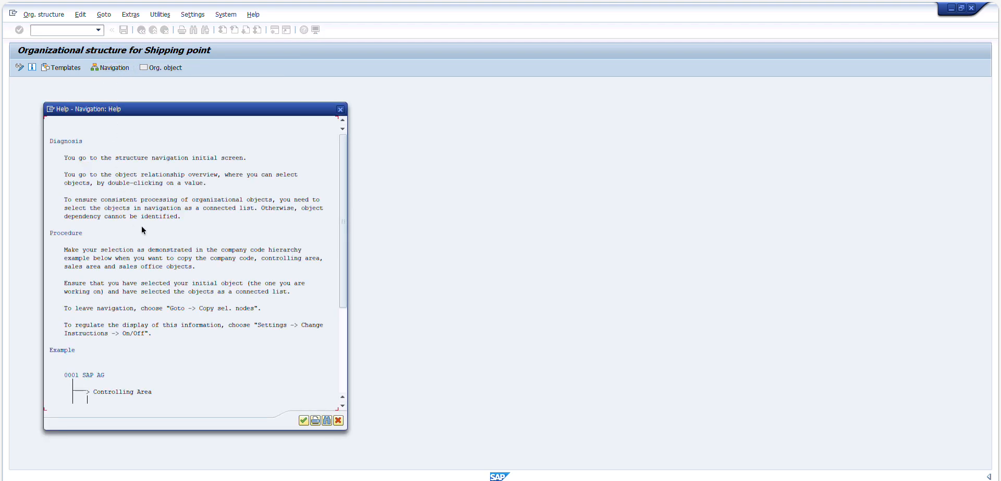
pyautogui.press('Return')
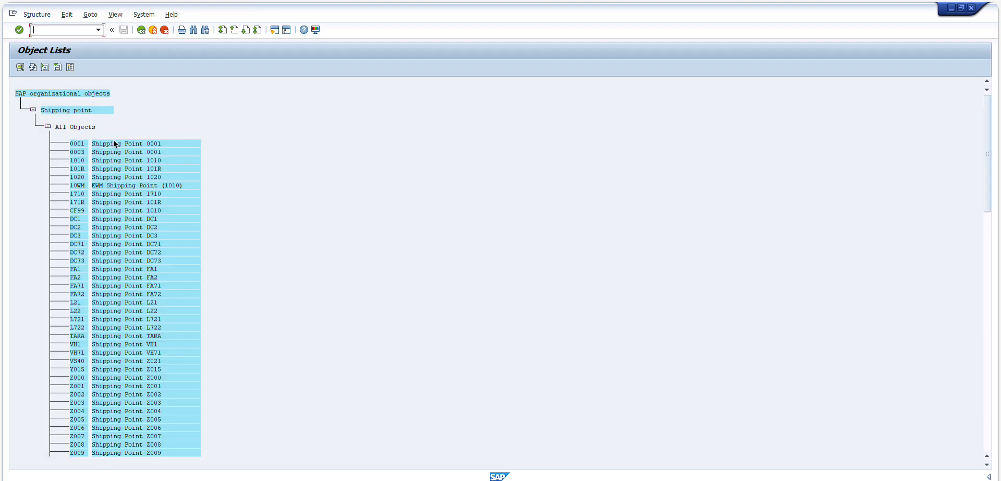
pyautogui.scroll(-3, 114, 139)
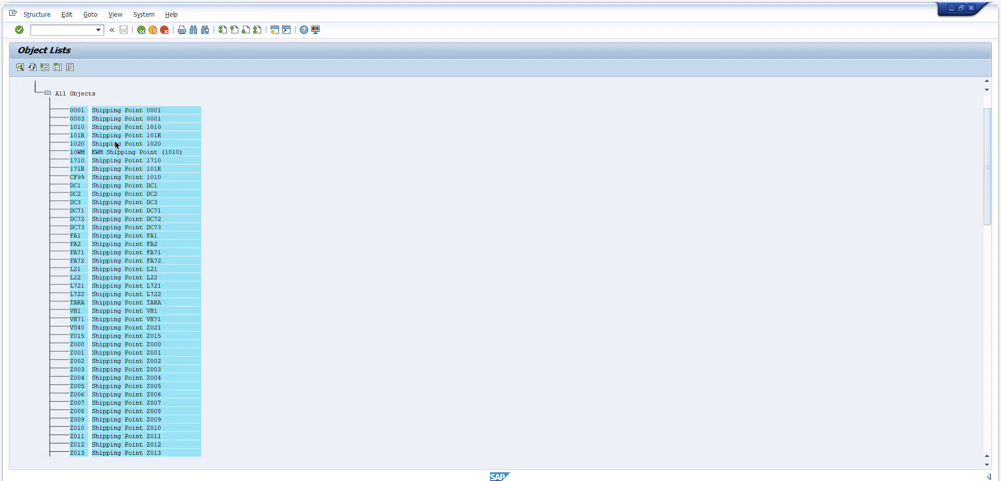
pyautogui.doubleClick(128, 135)
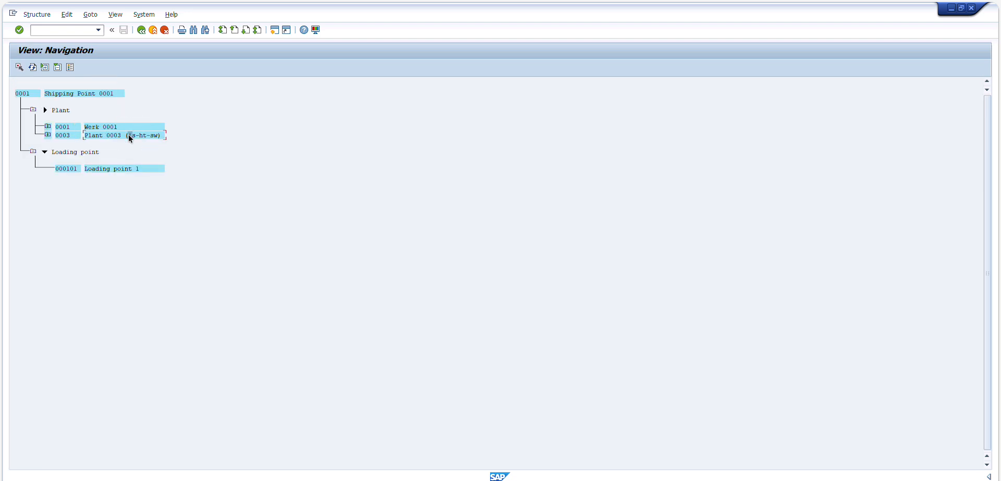
pyautogui.click(141, 29)
pyautogui.click(140, 29)
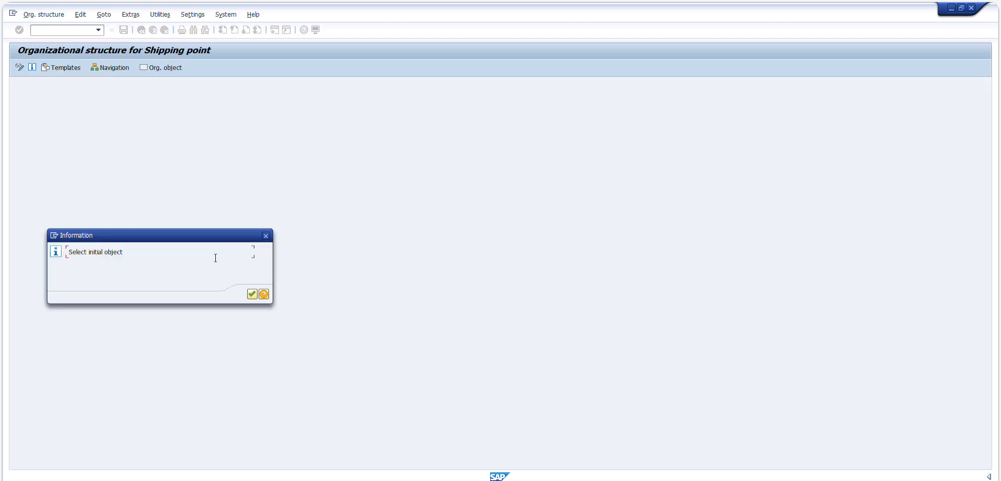
pyautogui.click(252, 294)
pyautogui.click(141, 29)
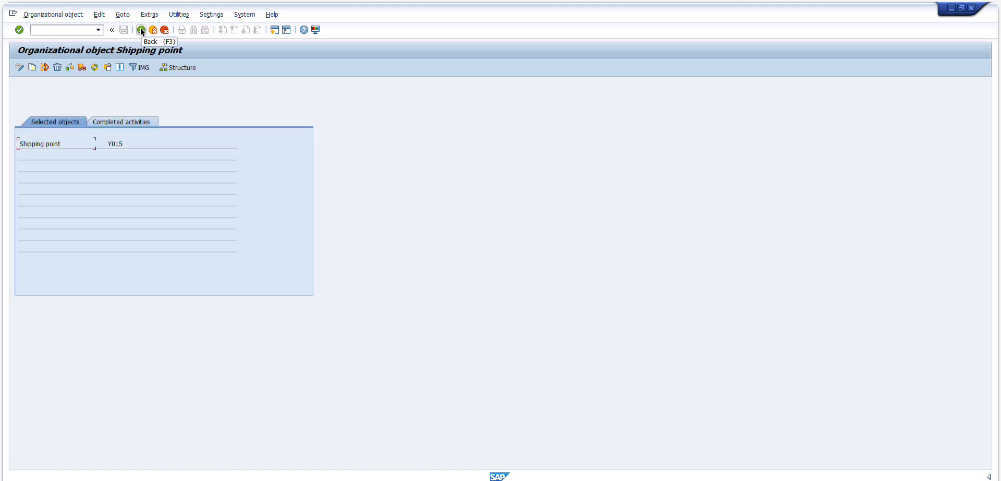
pyautogui.click(140, 29)
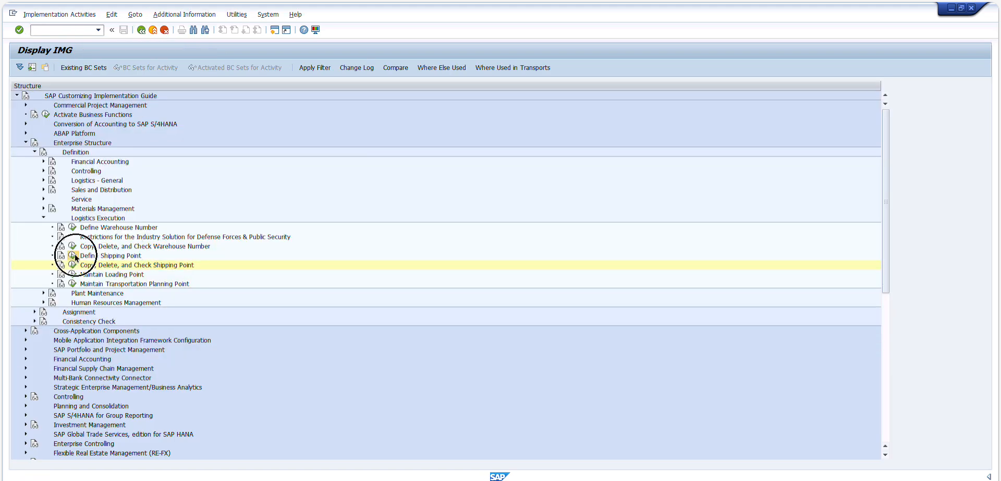
# Open the customizing activity Define Shipping Point, position the list on Y015, and display that shipping point's details
pyautogui.click(73, 255)
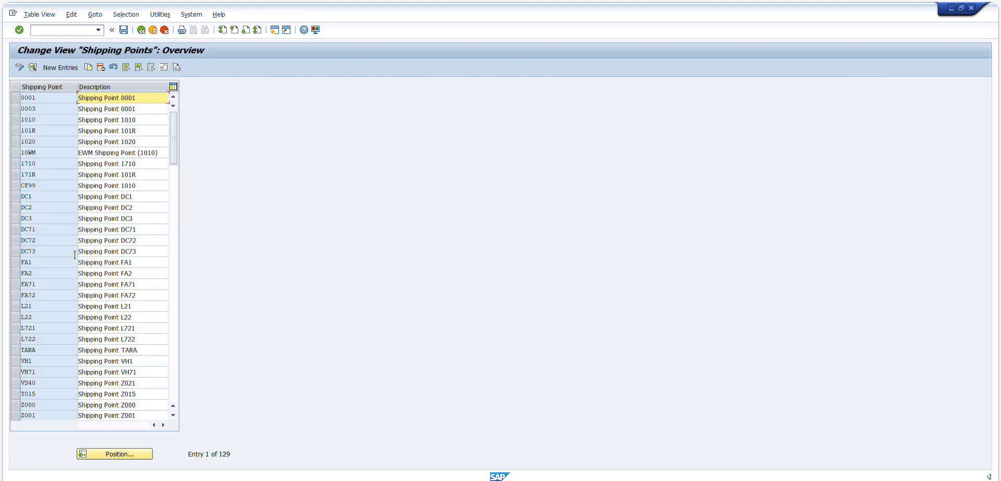
pyautogui.click(134, 454)
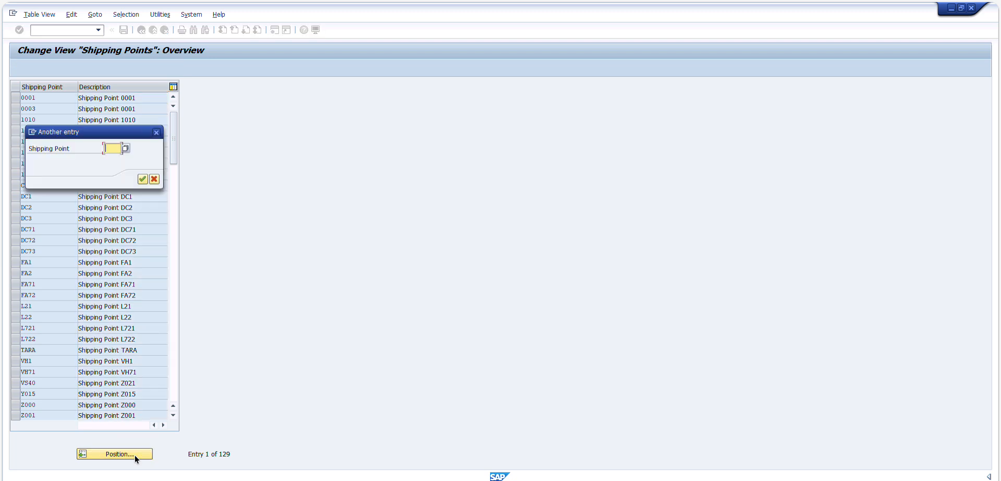
pyautogui.press('Escape')
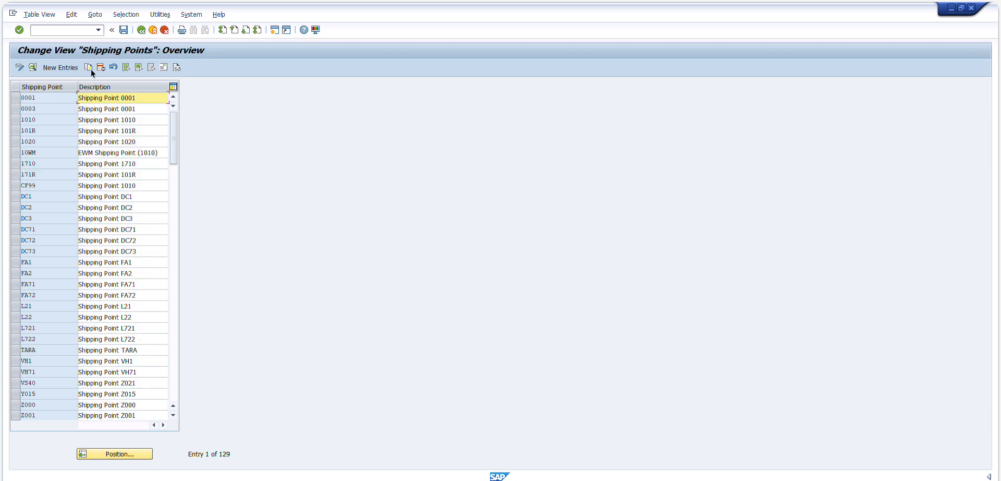
pyautogui.click(116, 453)
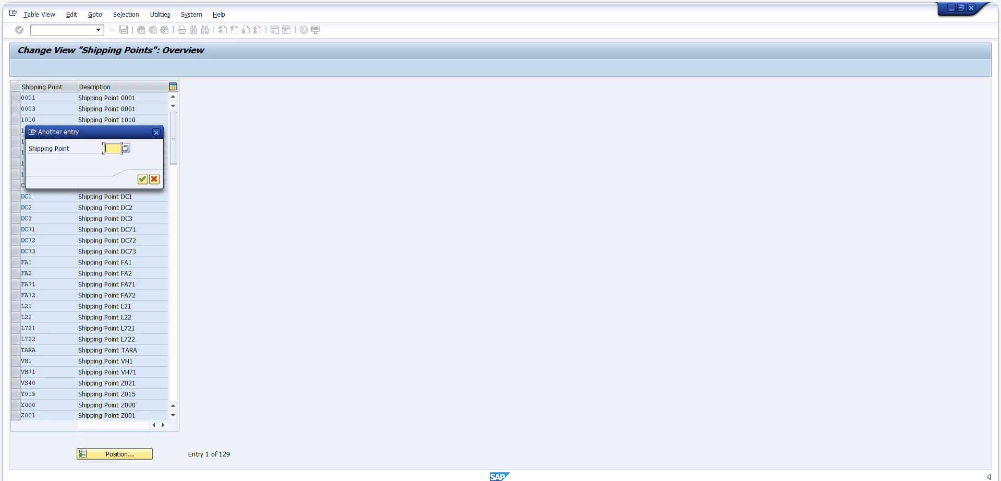
pyautogui.write('y015')
pyautogui.press('Return')
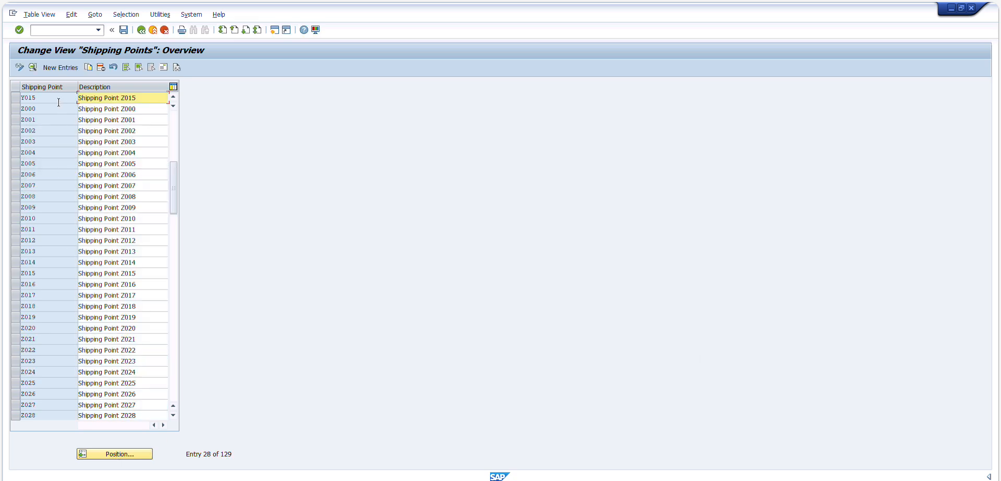
pyautogui.doubleClick(59, 101)
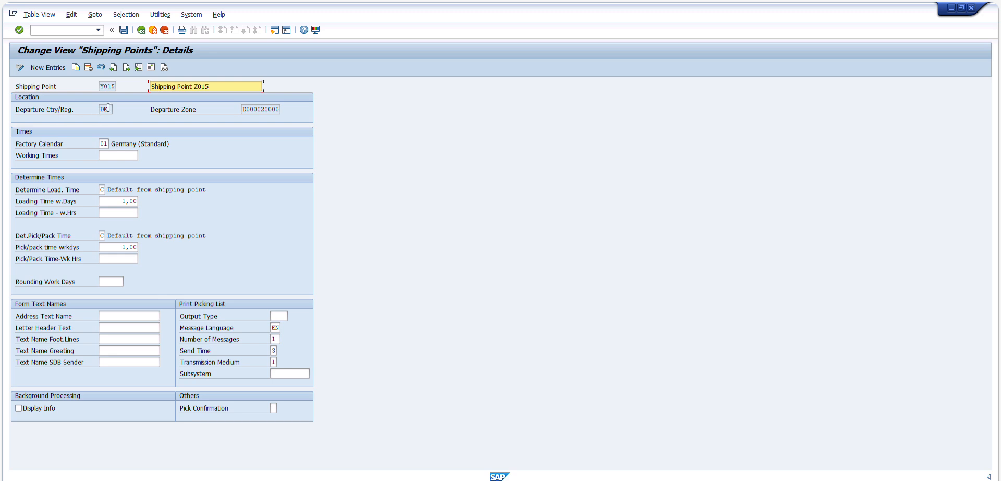
# Examine the key and location data of shipping point Y015 and return to the IMG structure
pyautogui.doubleClick(107, 86)
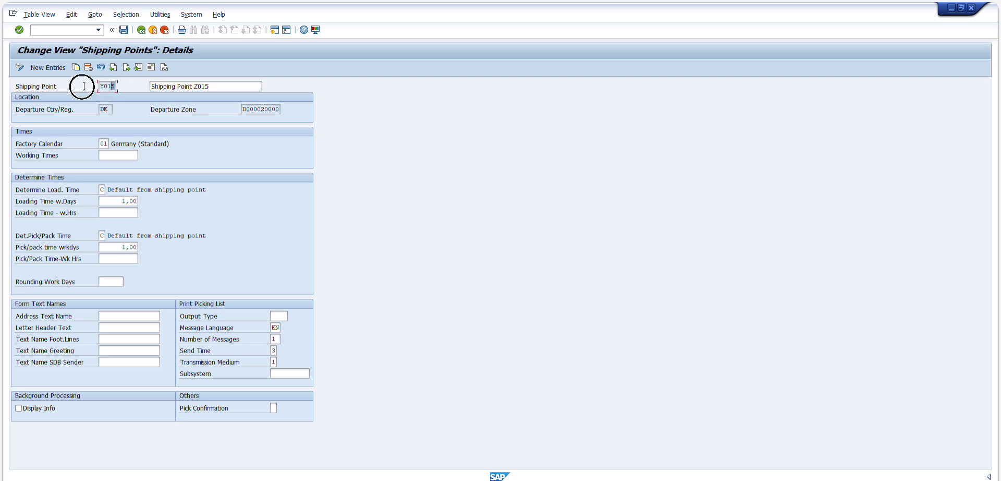
pyautogui.click(48, 115)
pyautogui.click(139, 31)
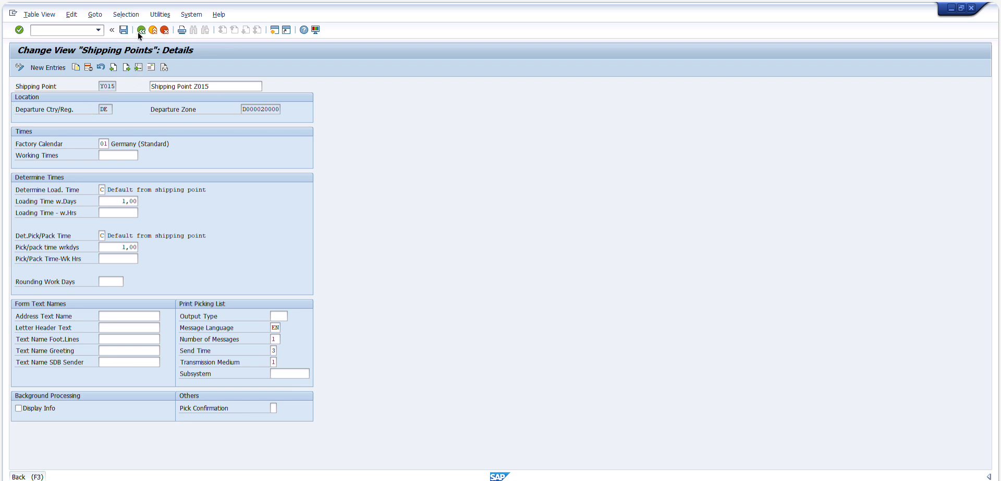
pyautogui.click(139, 31)
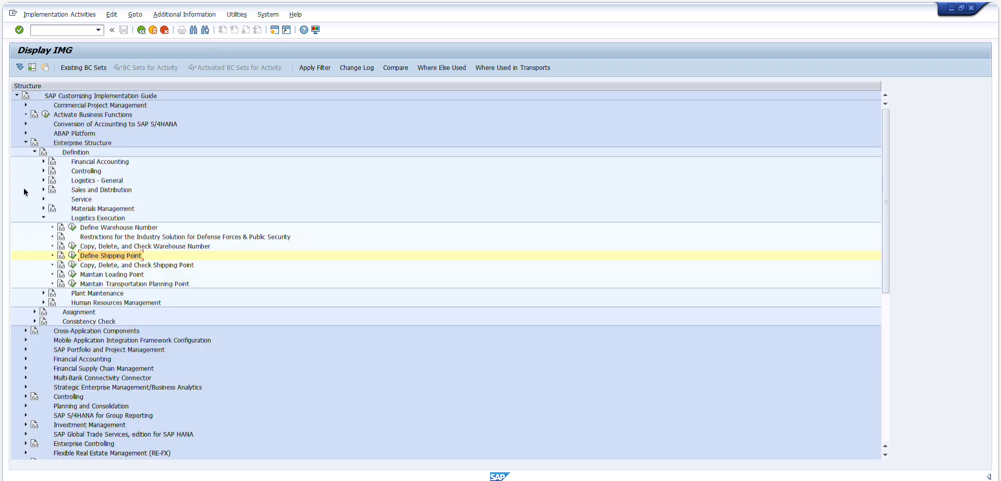
# Open the activity Assign shipping point to plant under the Enterprise Structure's Assignment, Logistics Execution node
pyautogui.click(34, 152)
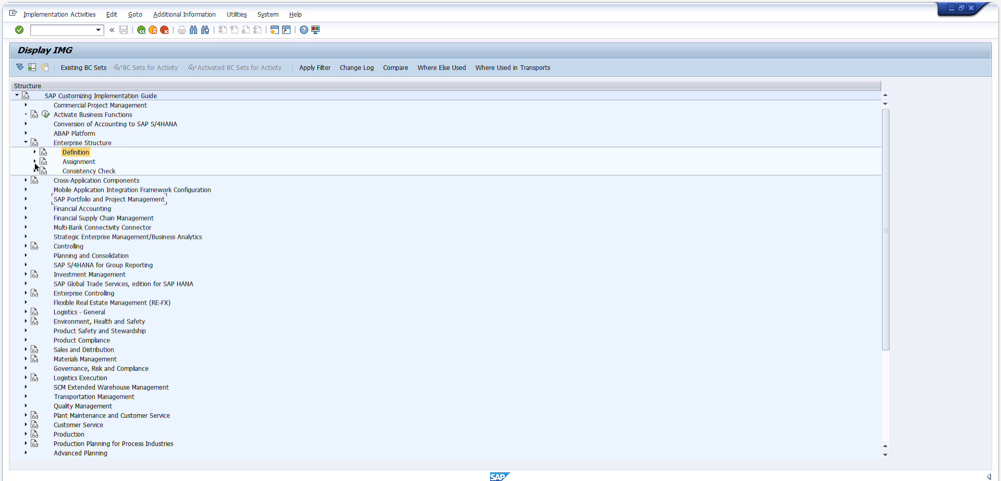
pyautogui.click(35, 161)
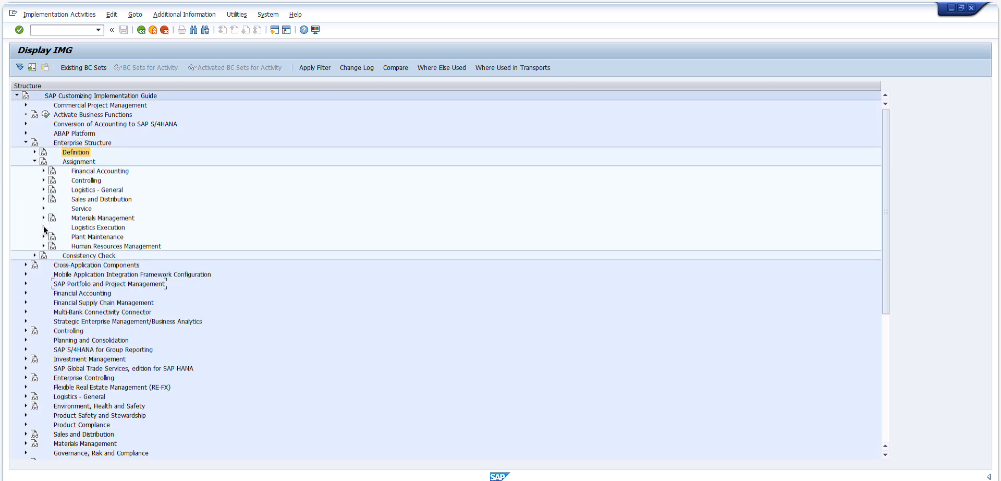
pyautogui.click(44, 227)
pyautogui.click(103, 256)
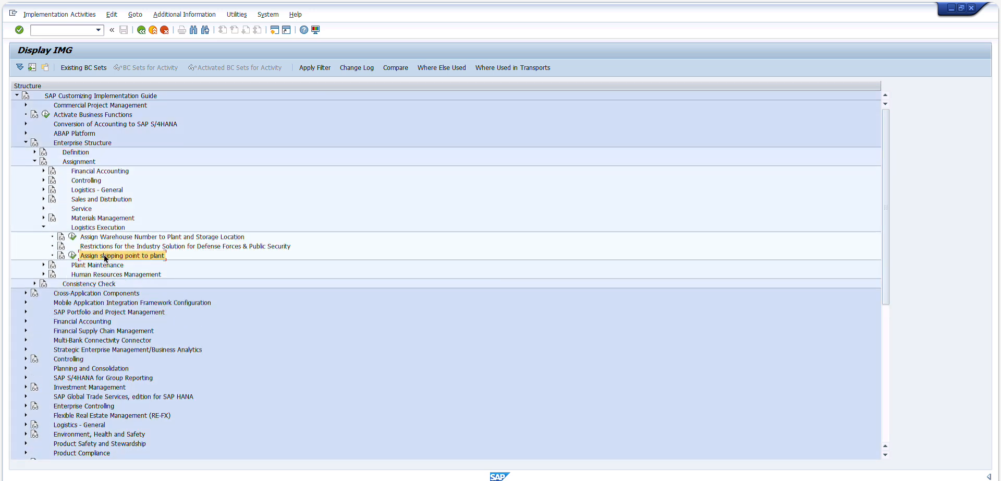
pyautogui.click(73, 255)
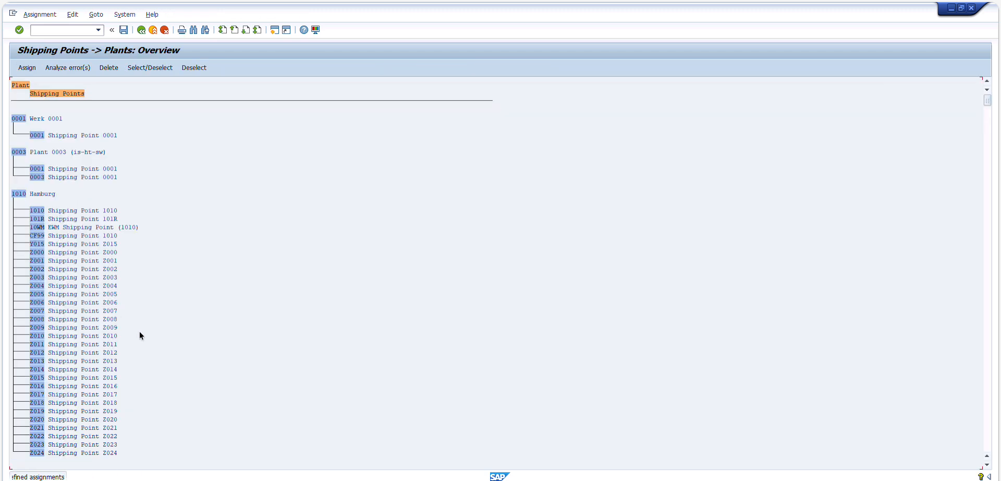
# Search the plant assignment overview for shipping point Y015 and go to the first hit
pyautogui.click(108, 68)
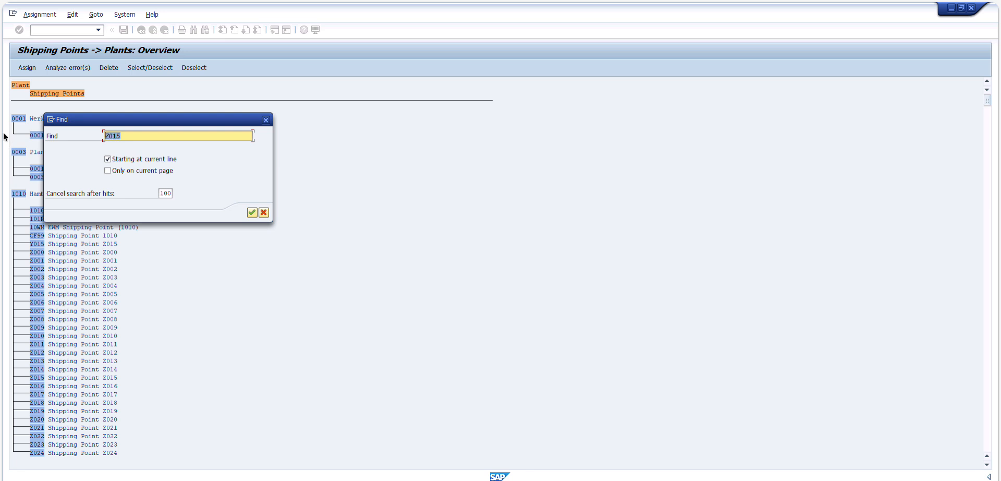
pyautogui.write('Y015')
pyautogui.press('Return')
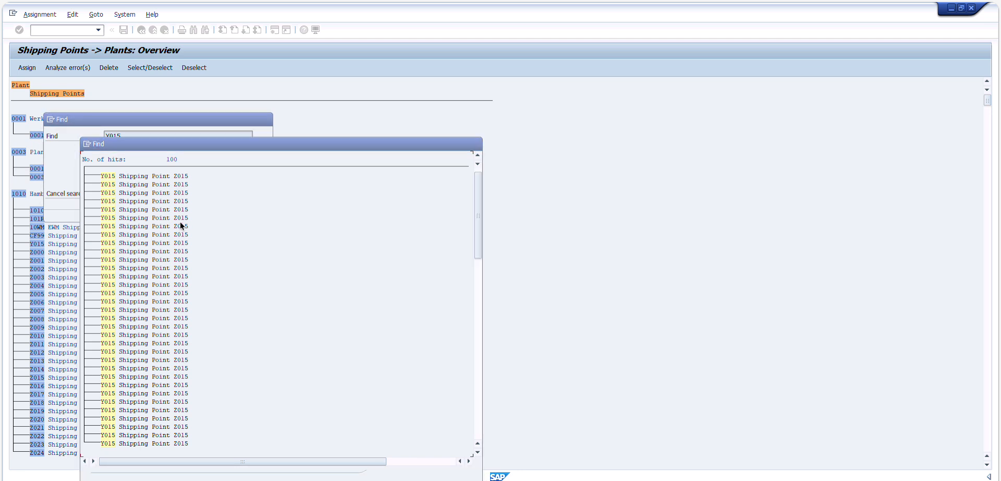
pyautogui.doubleClick(149, 177)
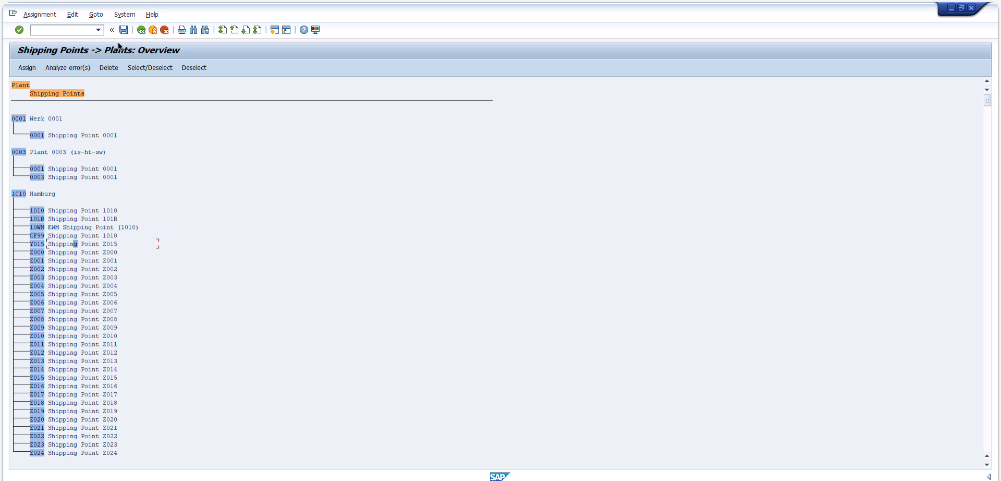
# Return to the IMG structure, collapse the Assignment node, and expand Definition to show the Logistics Execution shipping point activities
pyautogui.click(140, 32)
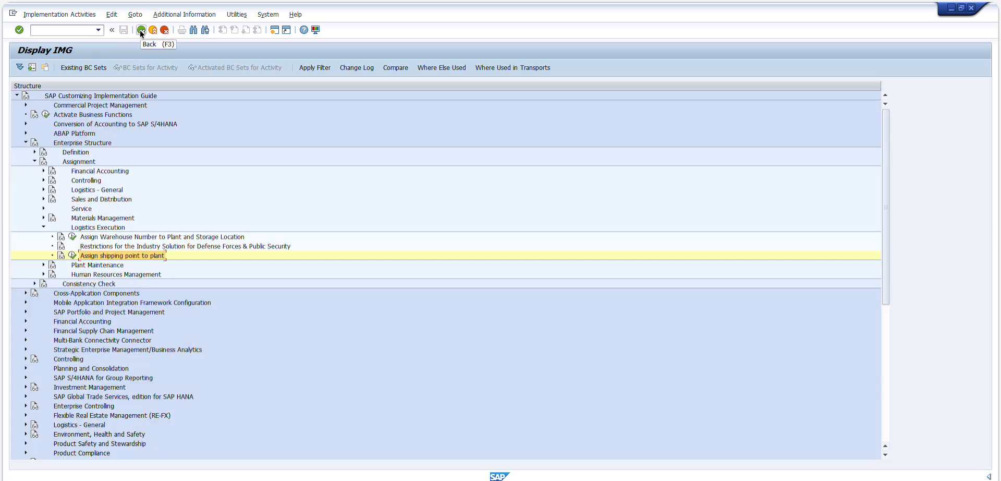
pyautogui.click(43, 227)
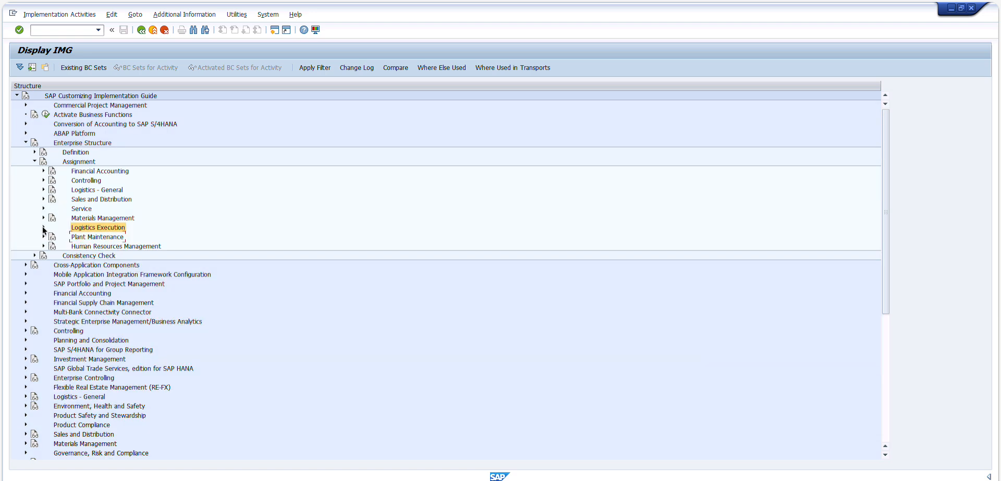
pyautogui.click(34, 161)
pyautogui.click(34, 152)
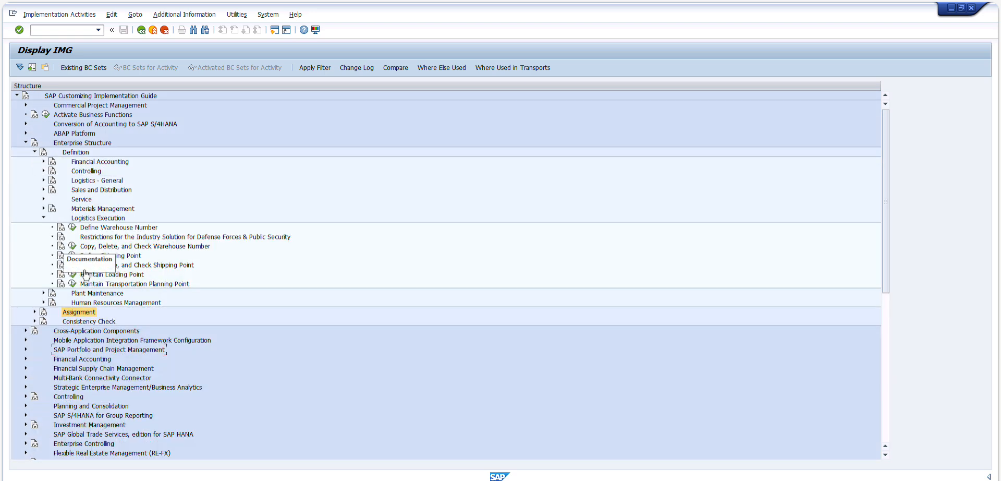
pyautogui.click(128, 274)
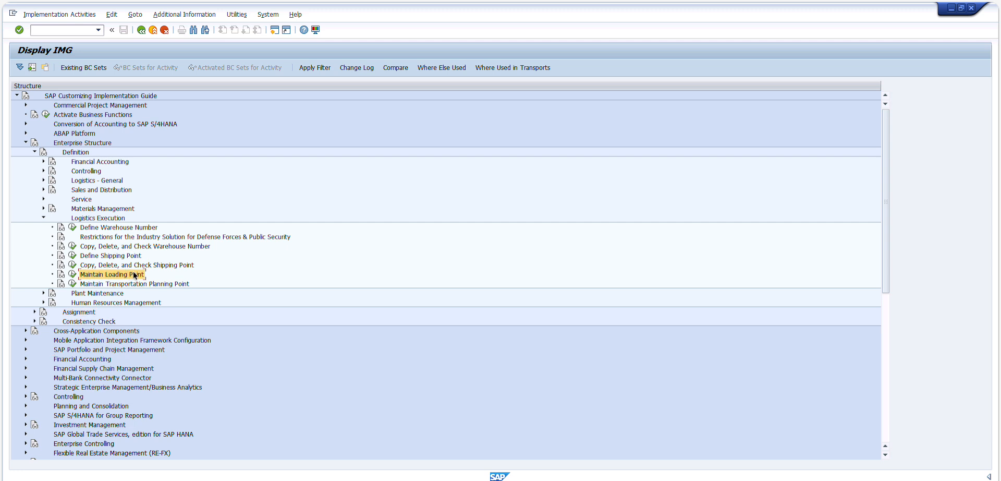
pyautogui.click(107, 265)
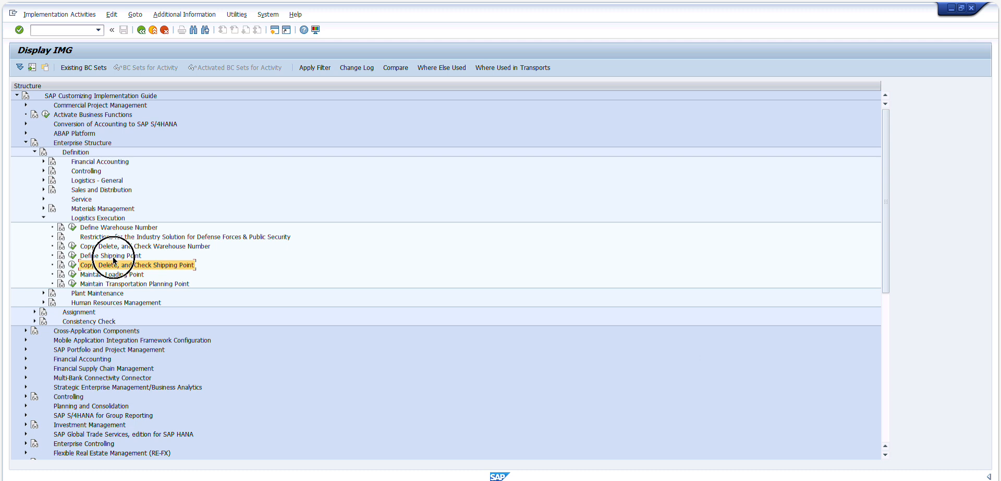
# Open Define Shipping Point, position the list on Z015, and examine that shipping point's key and description in its details
pyautogui.click(72, 255)
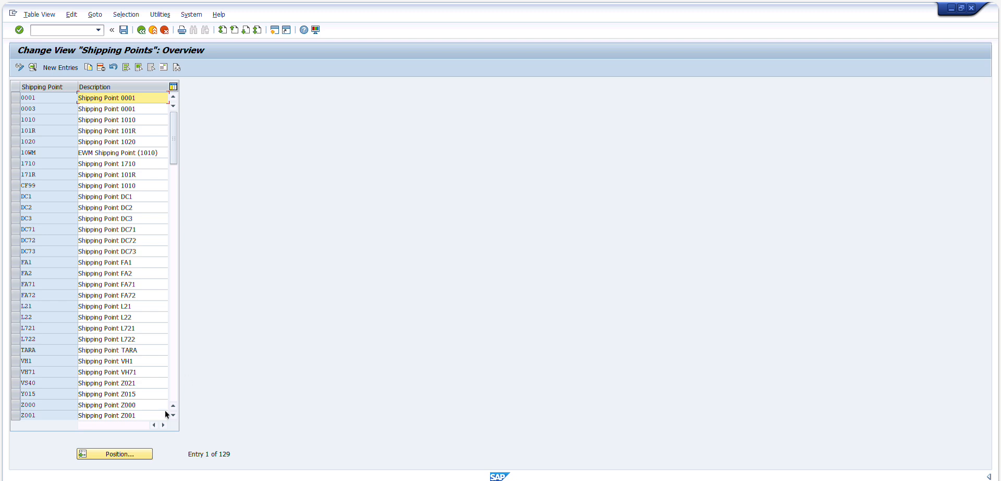
pyautogui.click(129, 453)
pyautogui.write('Z015')
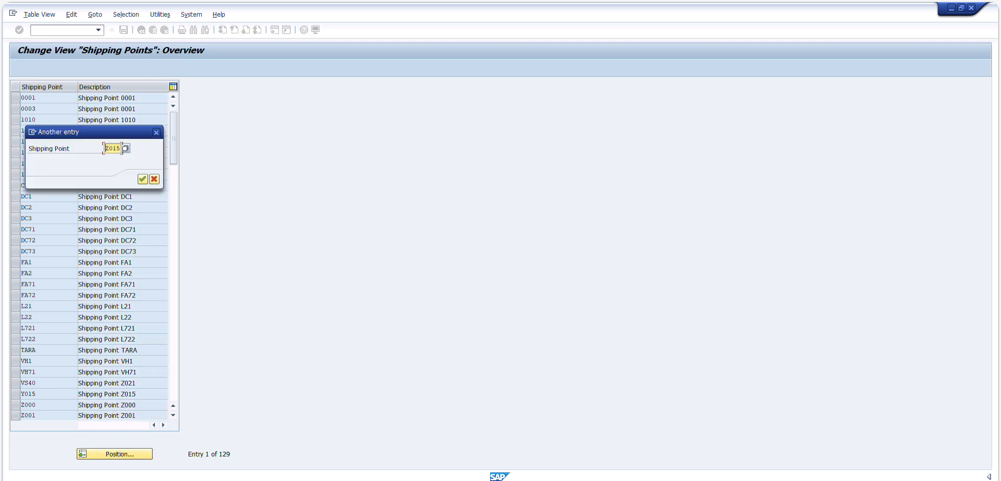
pyautogui.press('Return')
pyautogui.click(15, 97)
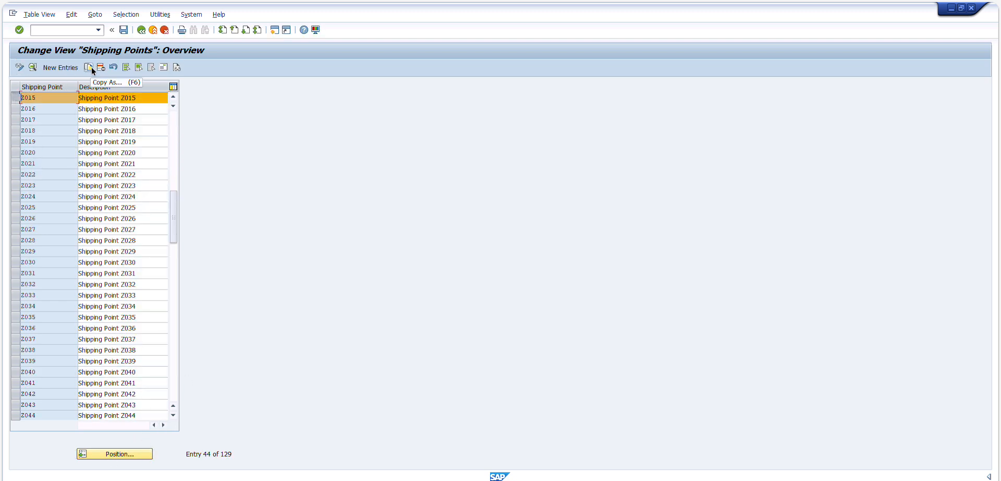
pyautogui.click(59, 99)
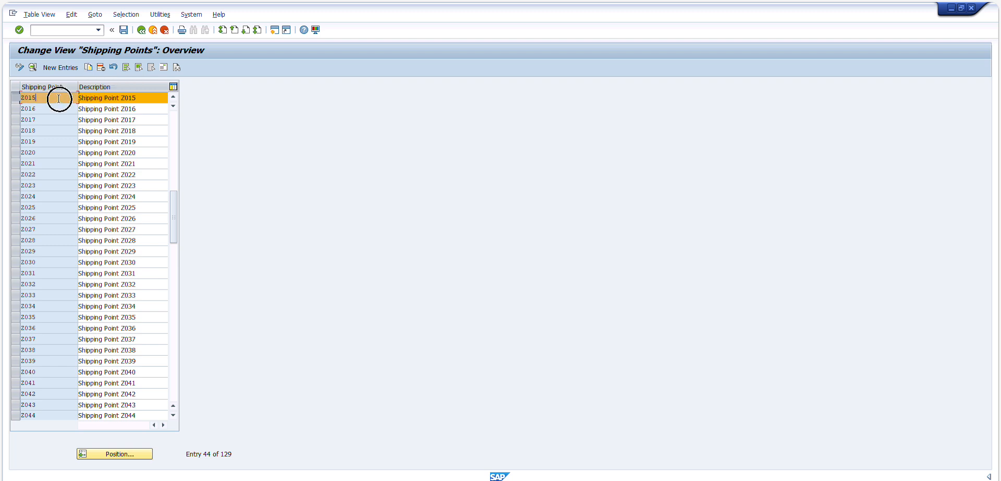
pyautogui.doubleClick(59, 98)
pyautogui.moveTo(209, 87); pyautogui.dragTo(120, 87)
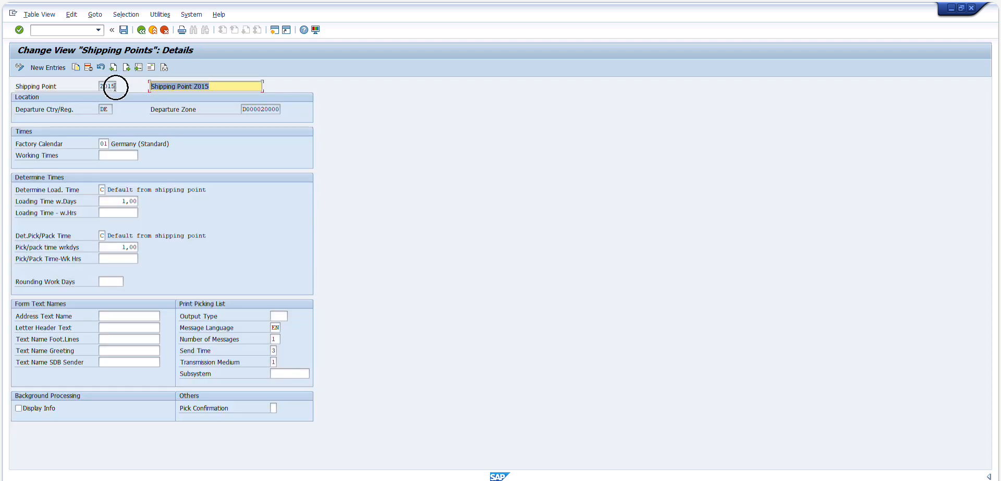
pyautogui.click(71, 92)
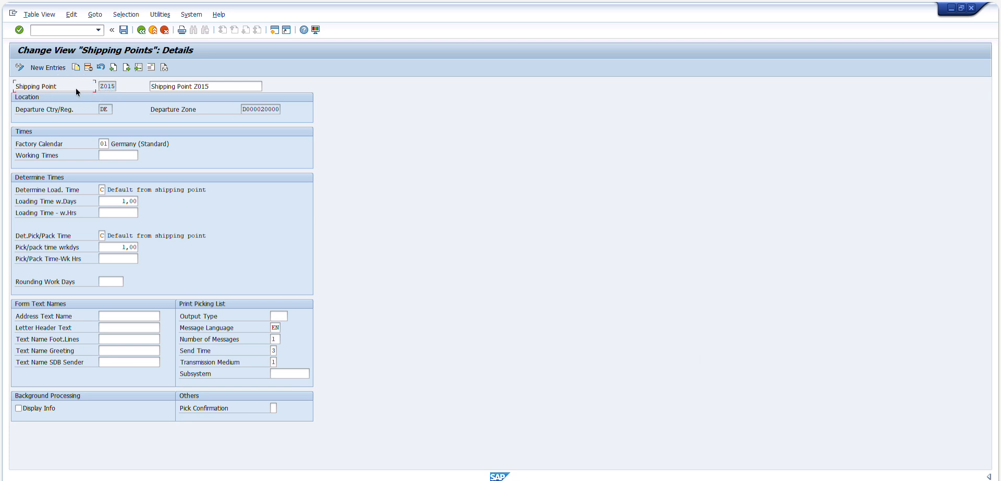
# Check the key and description of shipping point Z015 and return to the shipping point activities in the IMG structure
pyautogui.moveTo(235, 87); pyautogui.dragTo(76, 87)
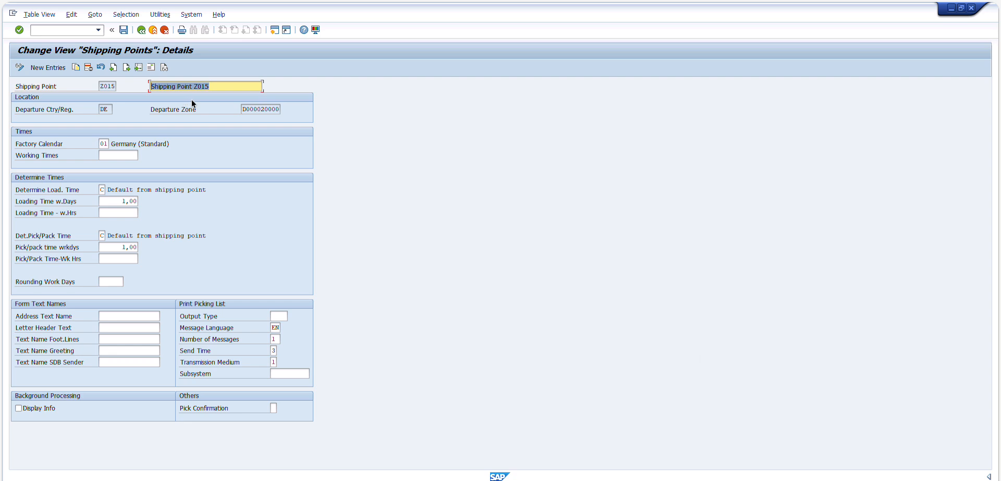
pyautogui.doubleClick(113, 86)
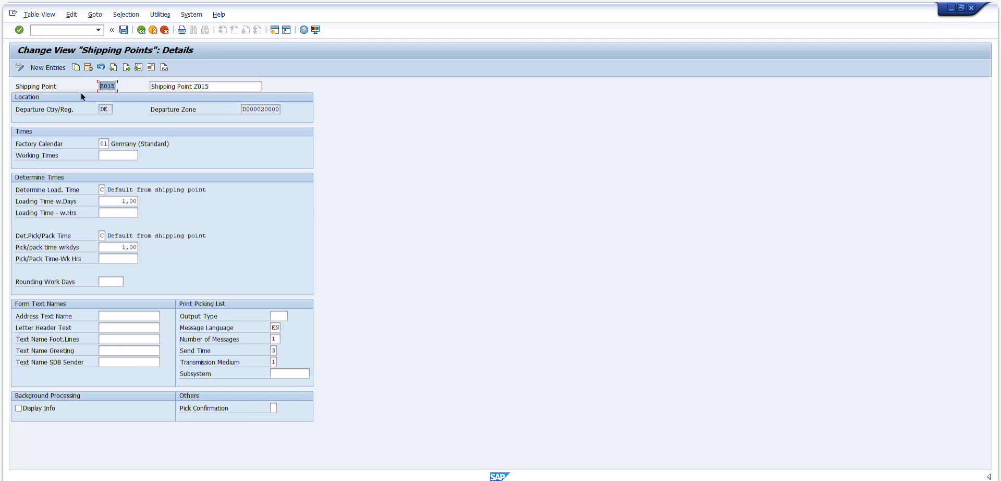
pyautogui.click(142, 33)
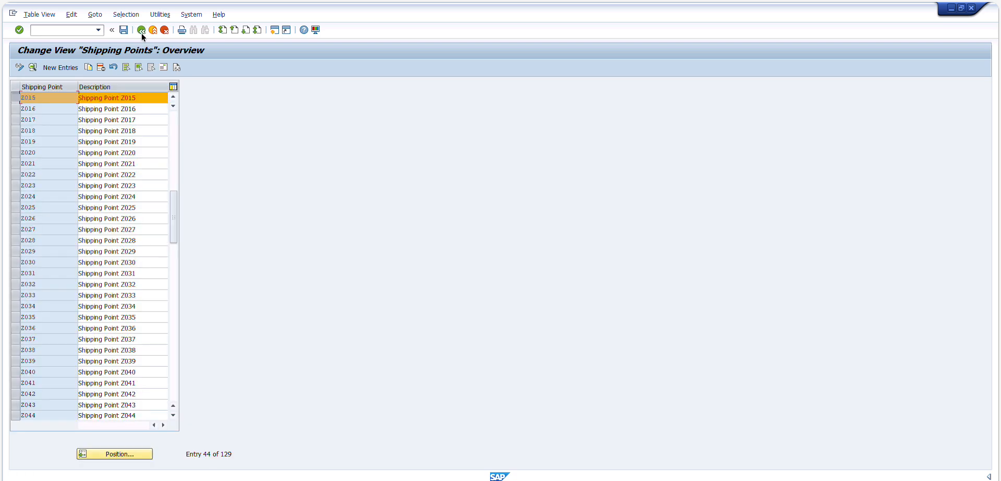
pyautogui.click(142, 32)
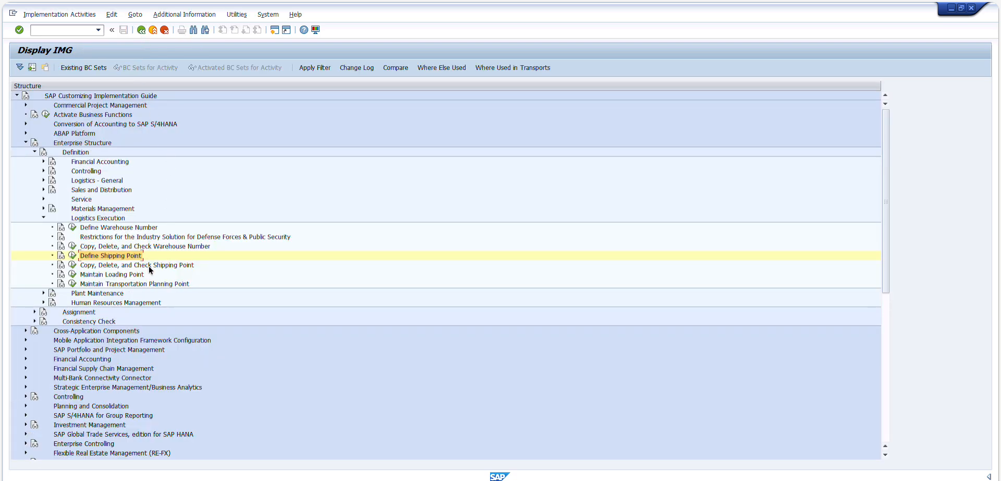
pyautogui.click(149, 265)
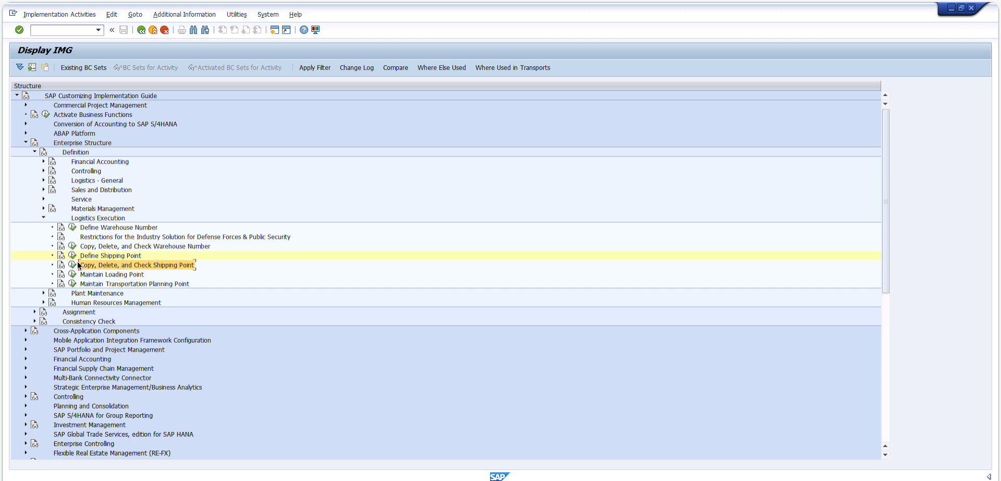
# Open Define Shipping Point, position the list on Y015, and display that shipping point's details
pyautogui.click(72, 255)
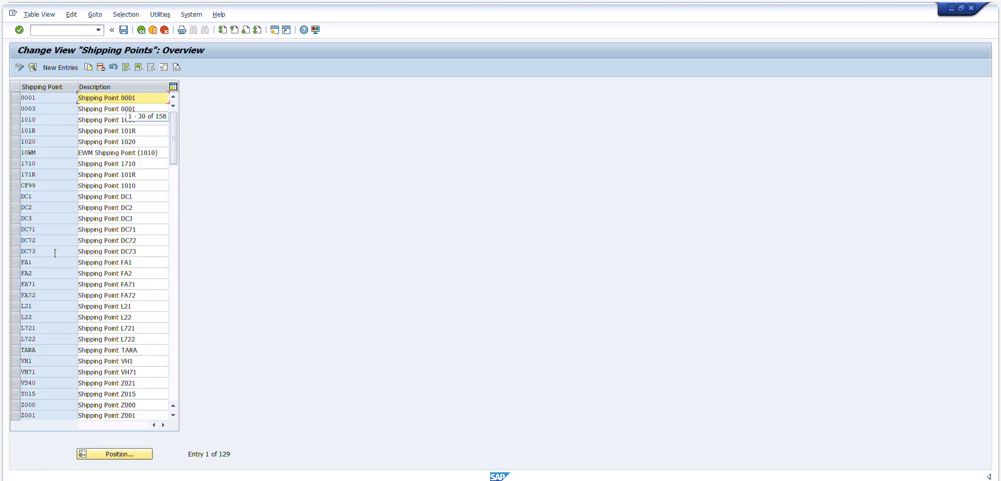
pyautogui.click(137, 454)
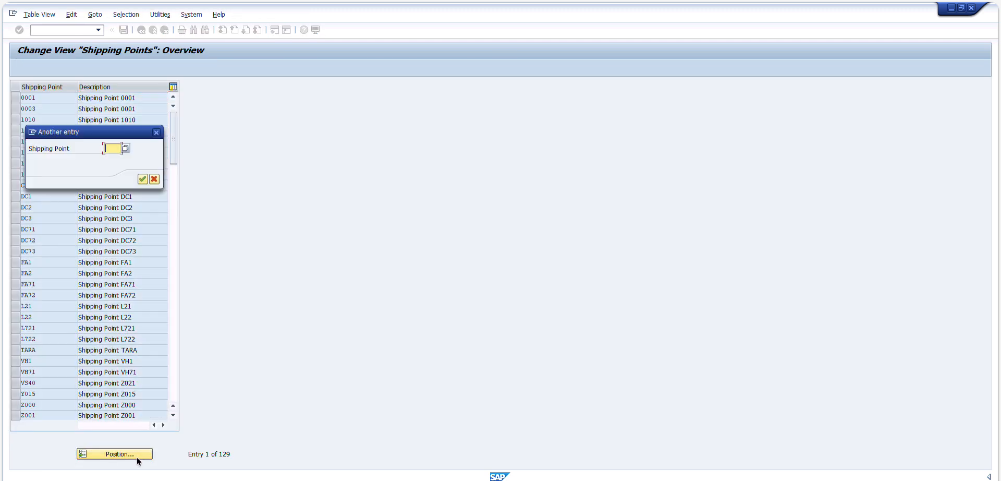
pyautogui.write('Y015')
pyautogui.press('Return')
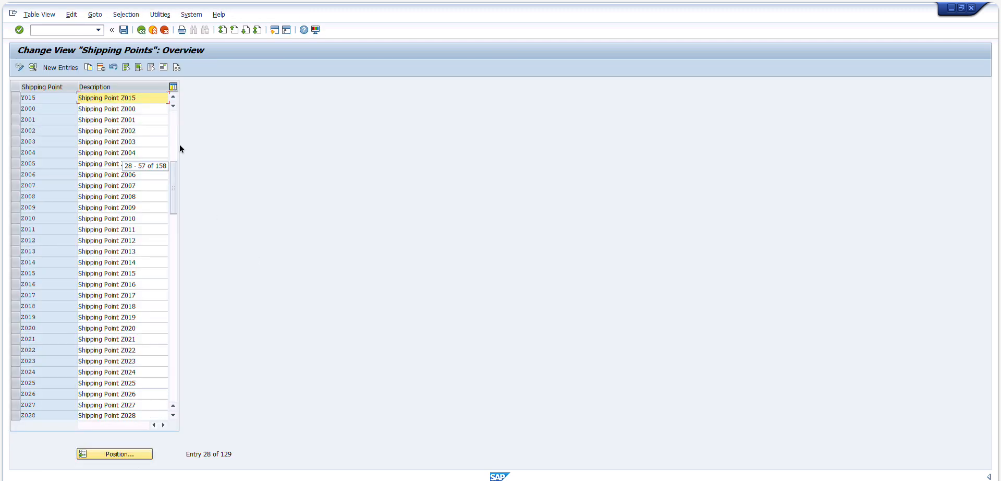
pyautogui.doubleClick(44, 102)
# Set Y015's description to 15 Expr. Shipm. Hamburg, based on the exercise PDF's wording, and save it in the proposed customizing request
pyautogui.hotkey('alt', 'Tab')
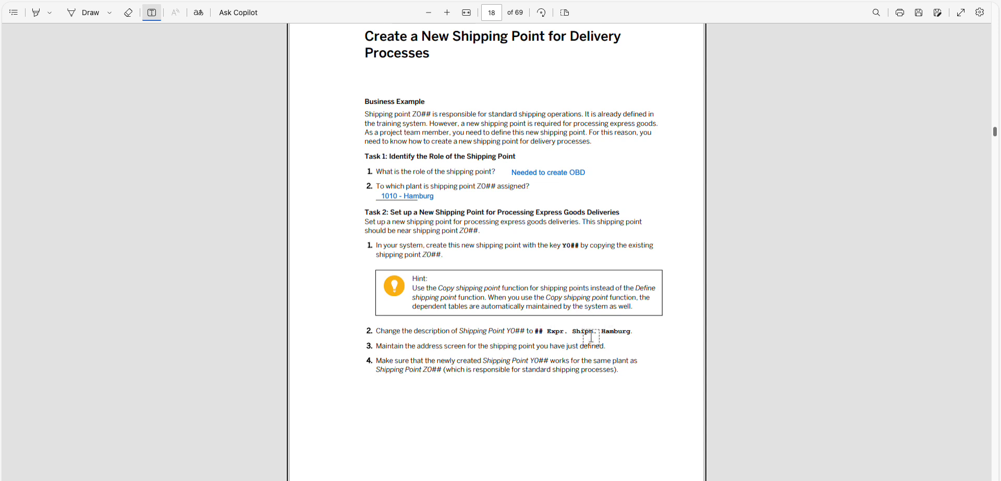
pyautogui.moveTo(536, 331); pyautogui.dragTo(631, 331)
pyautogui.hotkey('ctrl', 'c')
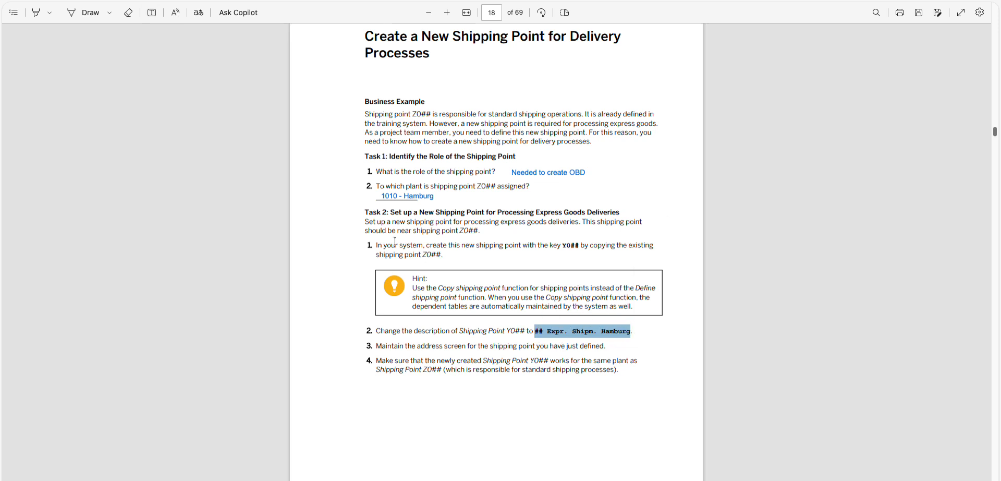
pyautogui.click(199, 1)
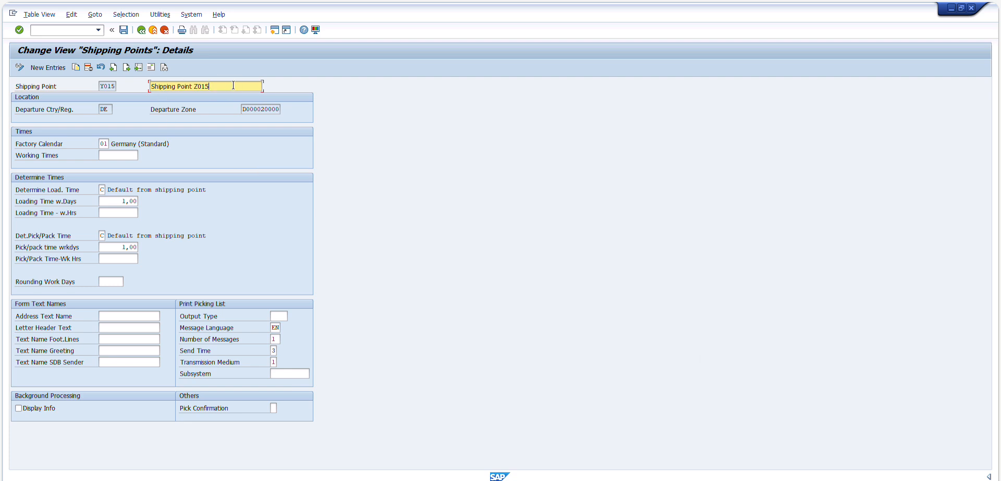
pyautogui.moveTo(215, 83); pyautogui.dragTo(150, 88)
pyautogui.hotkey('ctrl', 'v')
pyautogui.write('15')
pyautogui.click(123, 30)
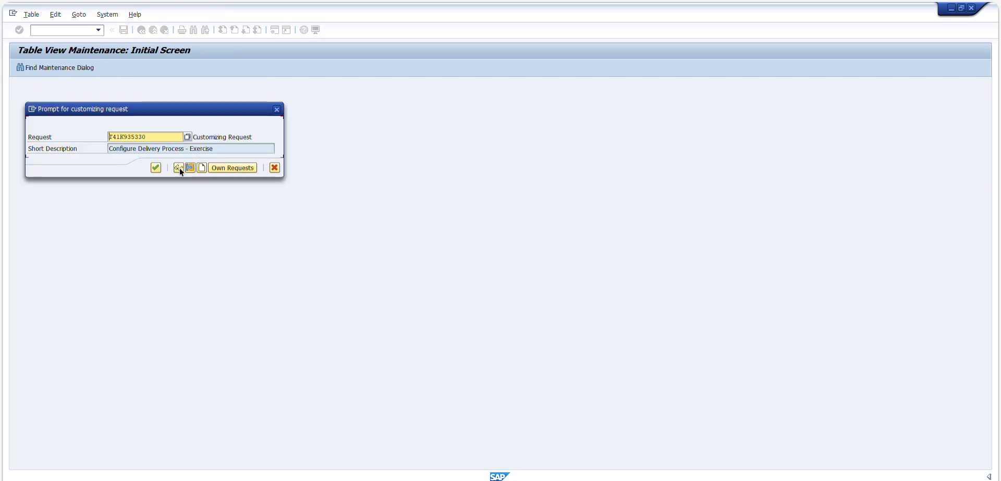
pyautogui.click(155, 168)
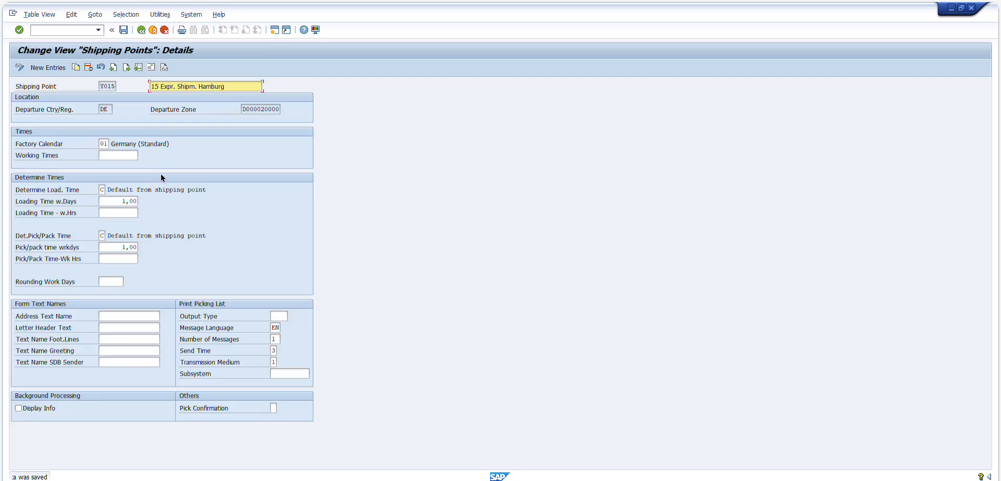
# Check Y015's entry in the shipping points overview and read the exercise PDF's item 3 on maintaining the address screen
pyautogui.click(141, 30)
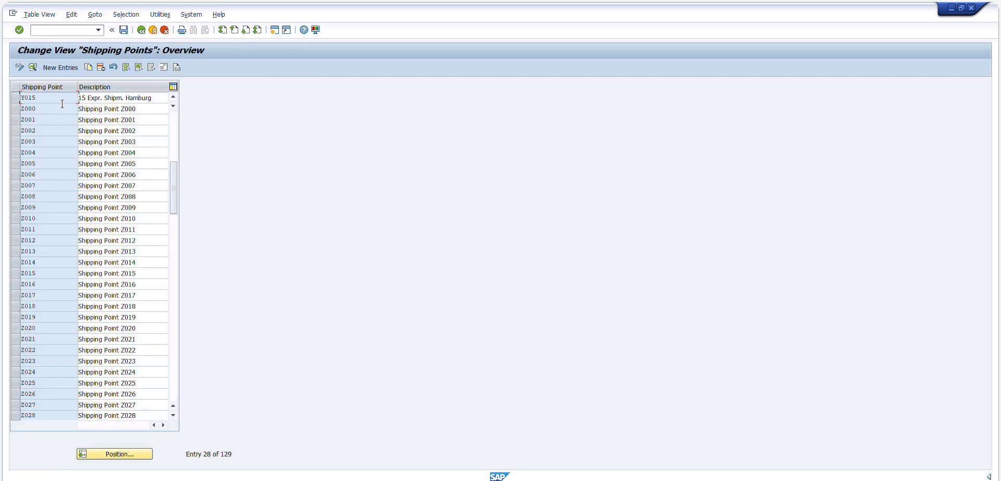
pyautogui.moveTo(159, 96); pyautogui.dragTo(70, 90)
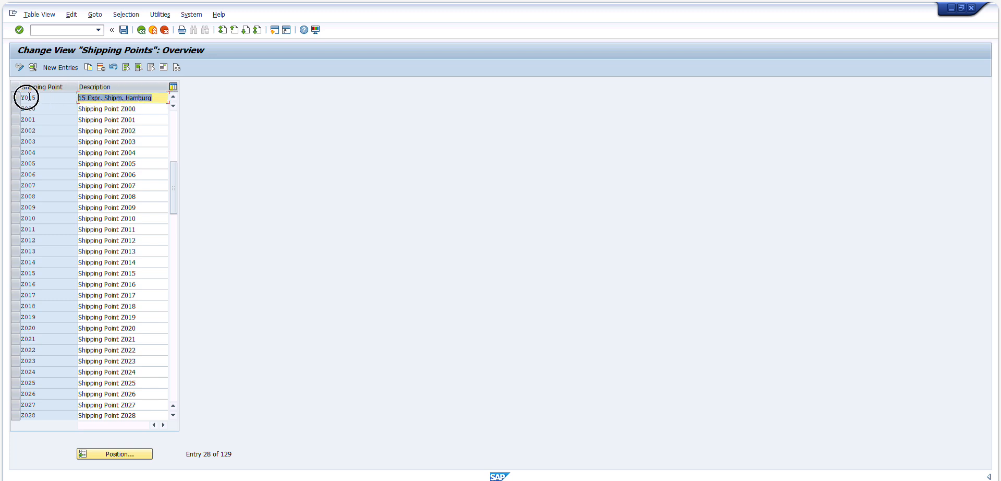
pyautogui.doubleClick(26, 97)
pyautogui.click(55, 99)
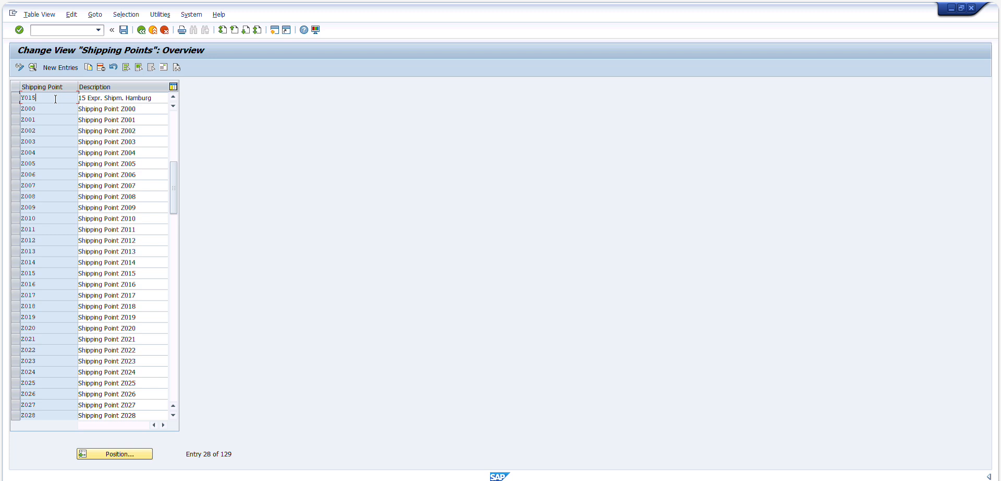
pyautogui.hotkey('alt', 'Tab')
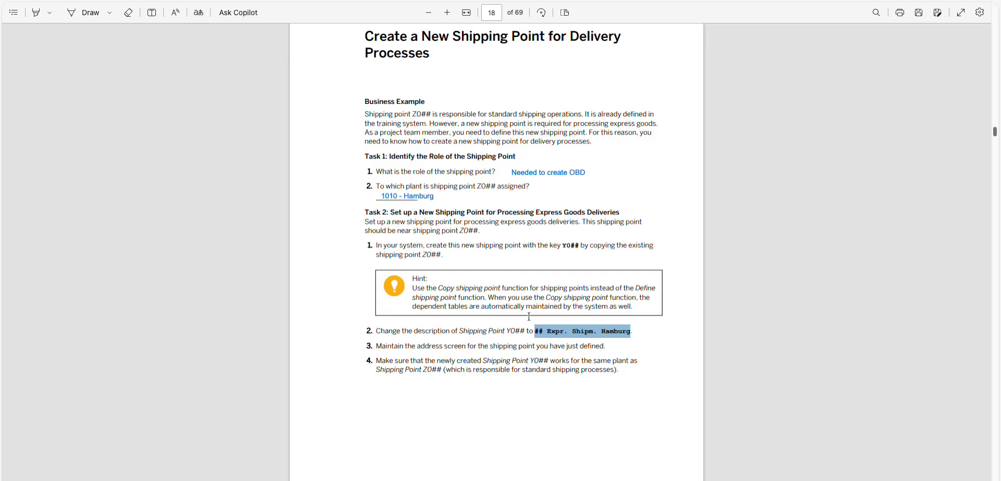
pyautogui.moveTo(380, 346); pyautogui.dragTo(613, 355)
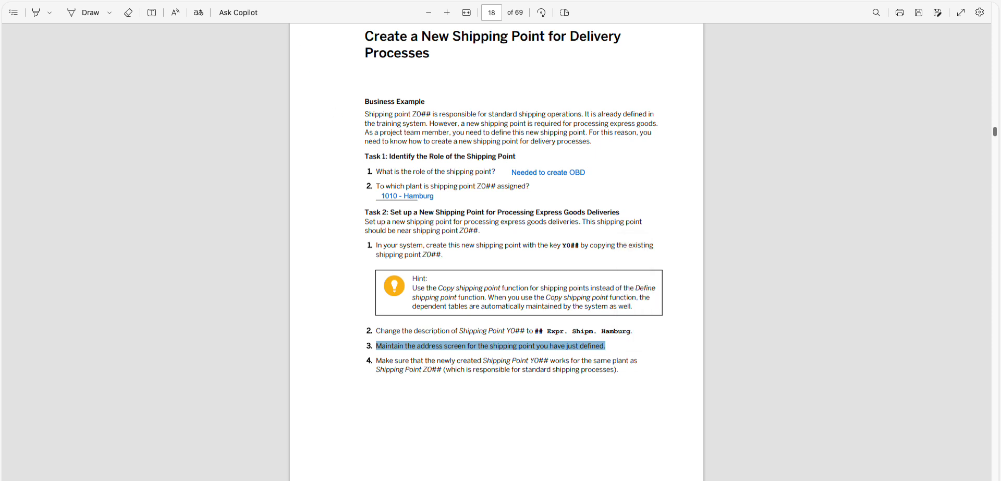
# Return to SAP and open the address screen of shipping point Y015 from its details
pyautogui.hotkey('alt', 'Tab')
pyautogui.doubleClick(45, 100)
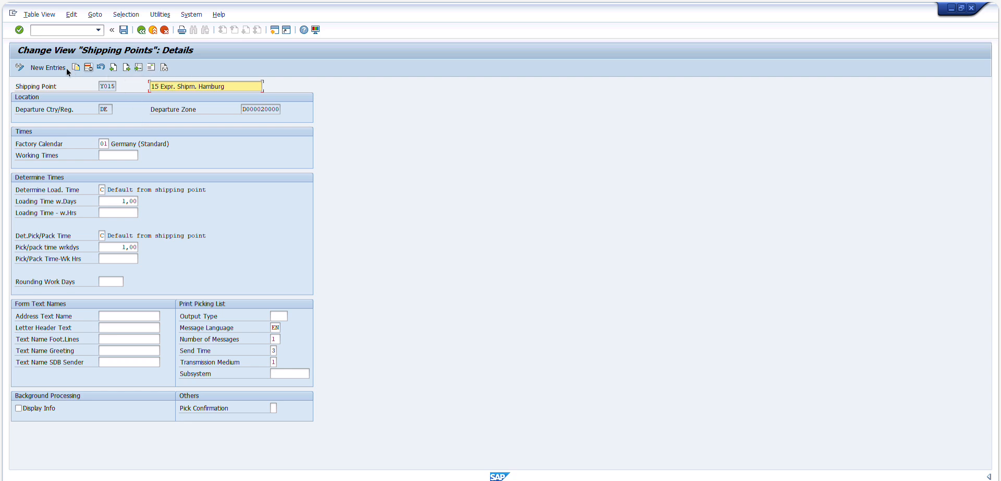
pyautogui.click(151, 67)
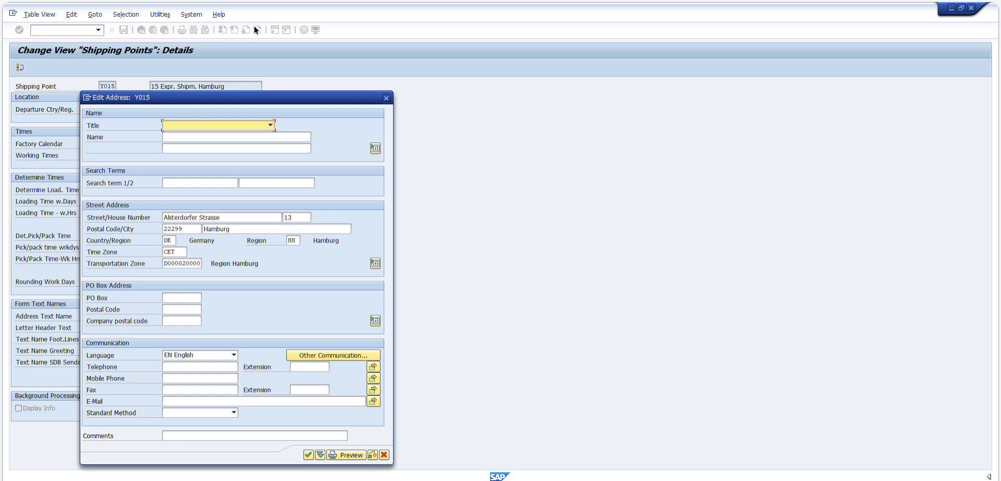
pyautogui.hotkey('alt', 'Tab')
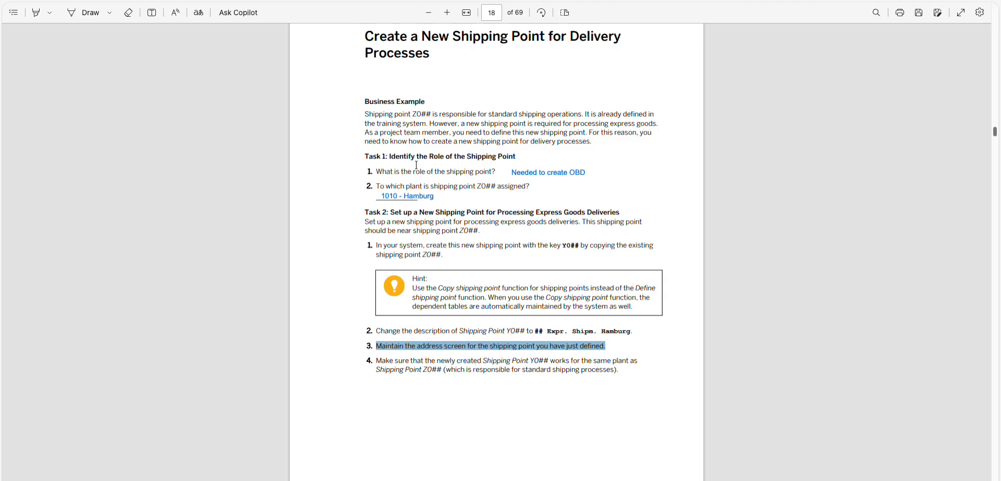
pyautogui.hotkey('alt', 'Tab')
# Examine the title options, search term, street, city and transportation zone fields in Y015's address
pyautogui.click(257, 126)
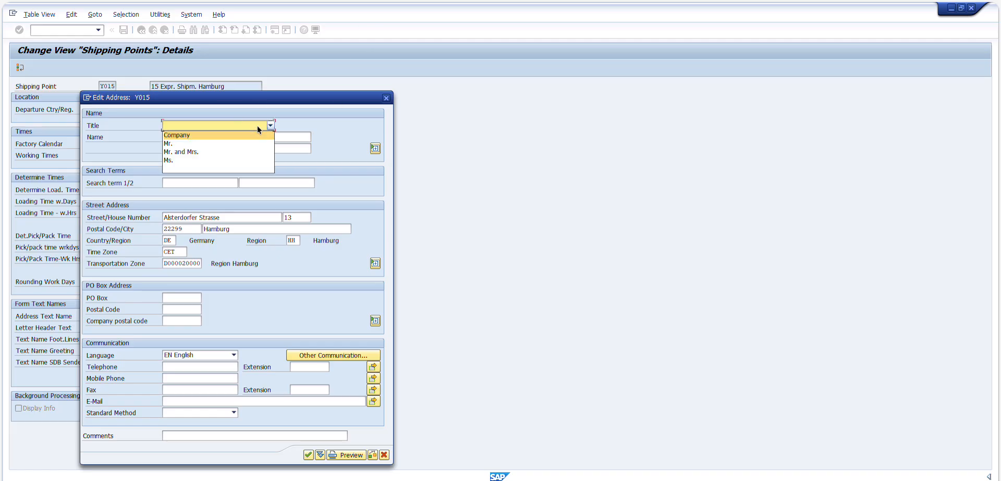
pyautogui.click(258, 125)
pyautogui.click(229, 134)
pyautogui.click(216, 128)
pyautogui.click(250, 124)
pyautogui.click(201, 182)
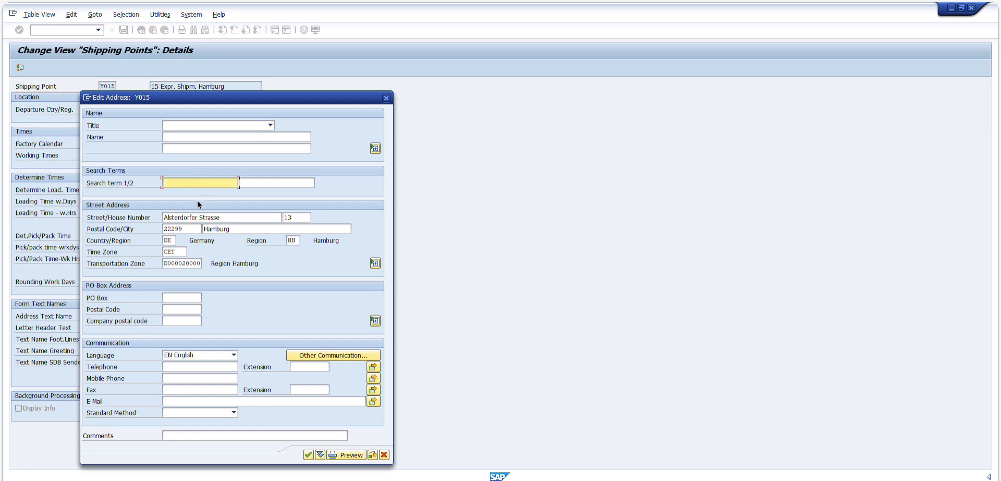
pyautogui.click(220, 216)
pyautogui.click(230, 229)
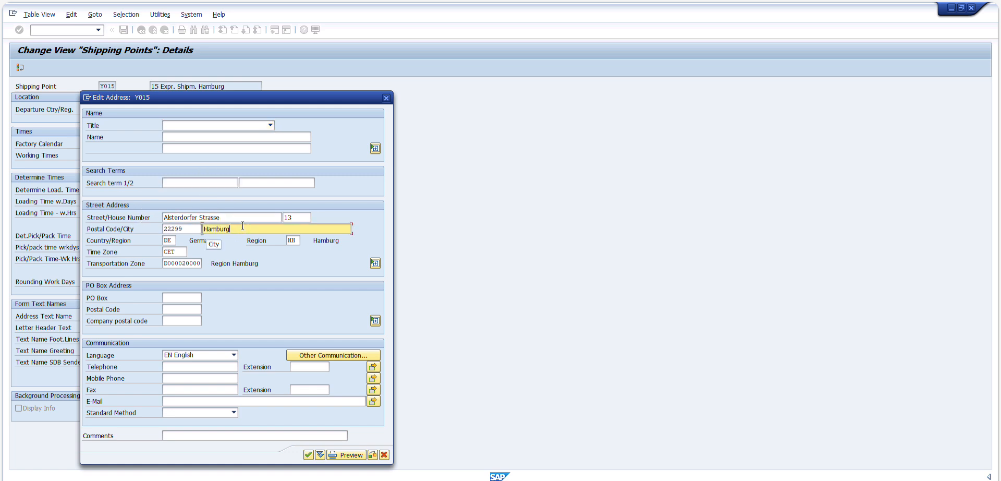
pyautogui.moveTo(228, 218); pyautogui.dragTo(135, 219)
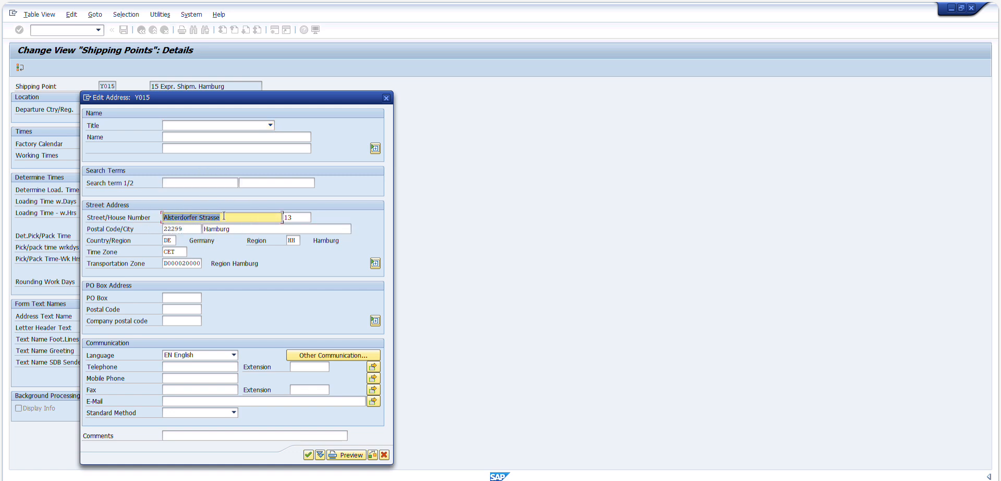
pyautogui.click(235, 217)
pyautogui.click(234, 230)
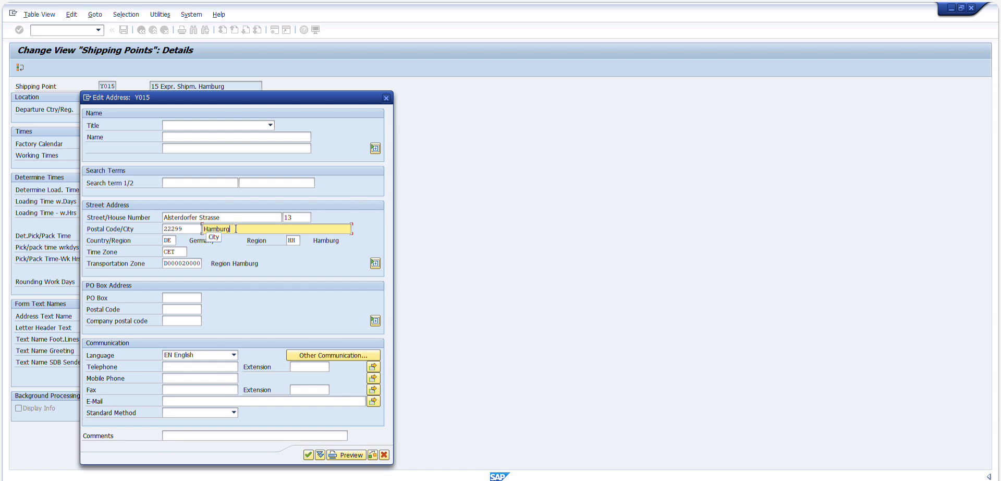
pyautogui.doubleClick(173, 263)
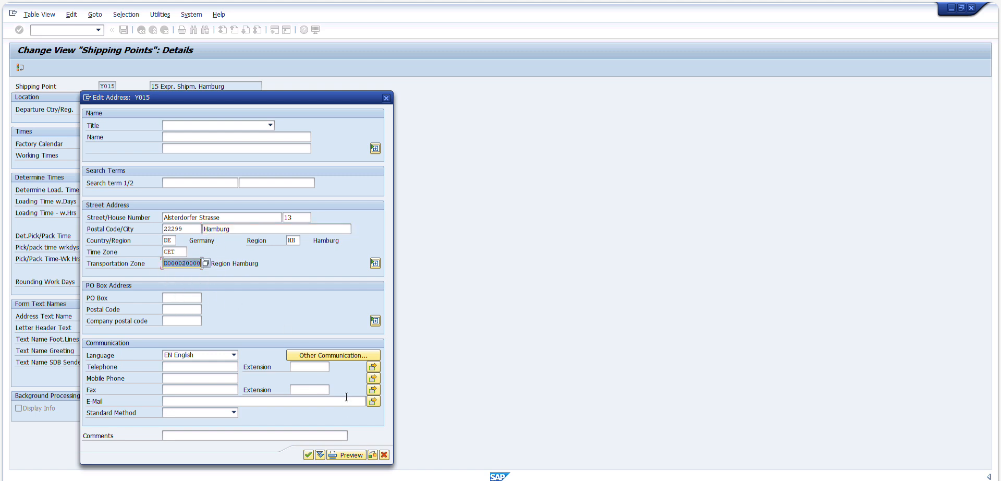
# Accept the address of Y015, save the shipping point, and reopen its address for a brief check
pyautogui.click(372, 455)
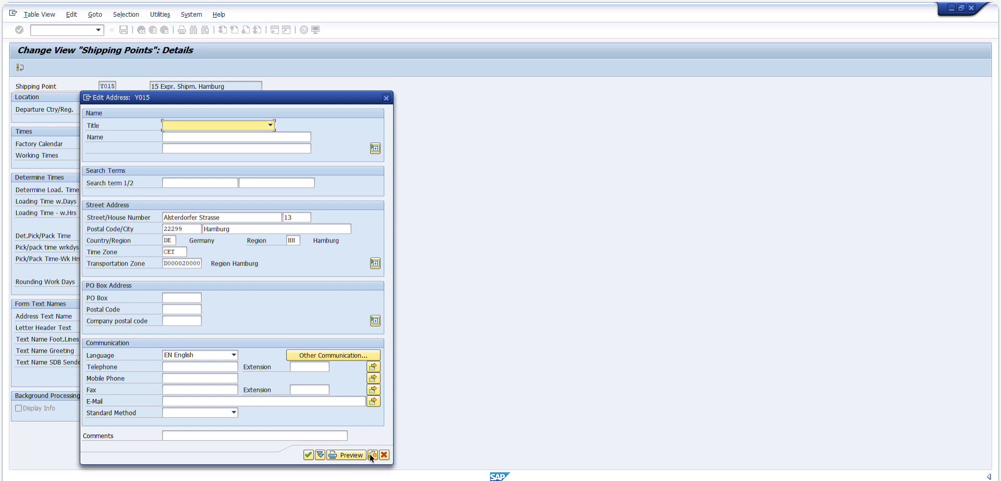
pyautogui.click(308, 454)
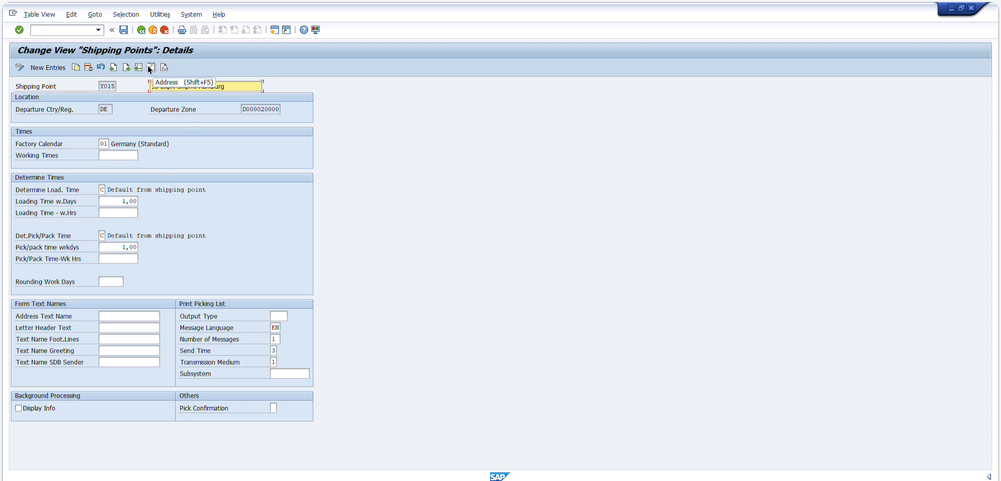
pyautogui.click(125, 32)
pyautogui.click(126, 33)
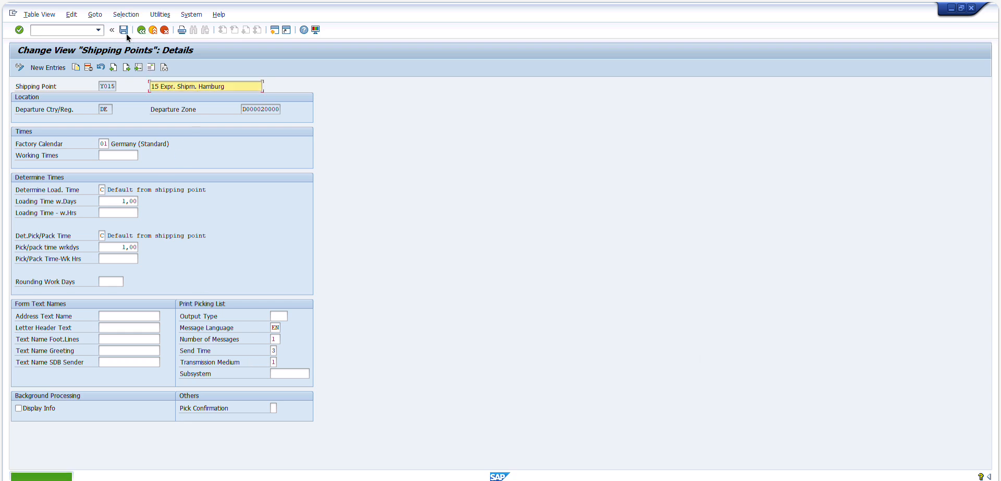
pyautogui.click(149, 67)
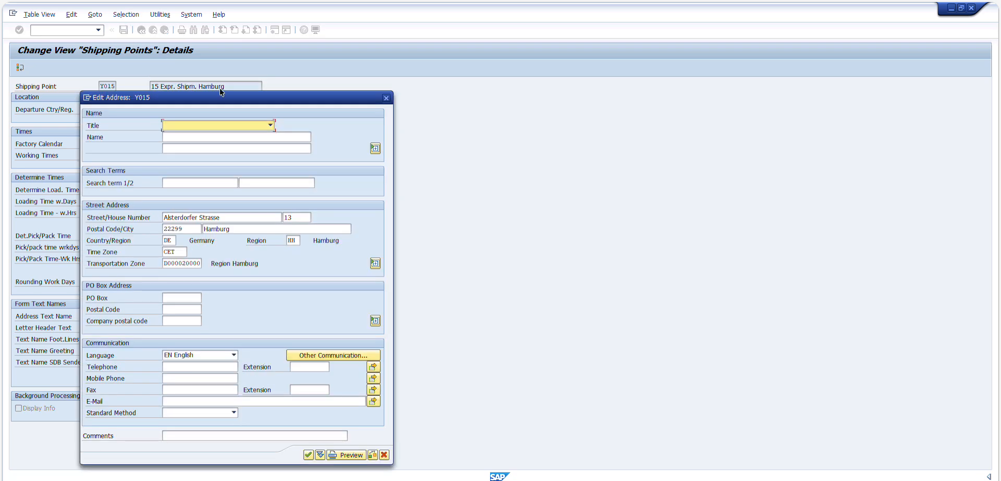
pyautogui.press('Escape')
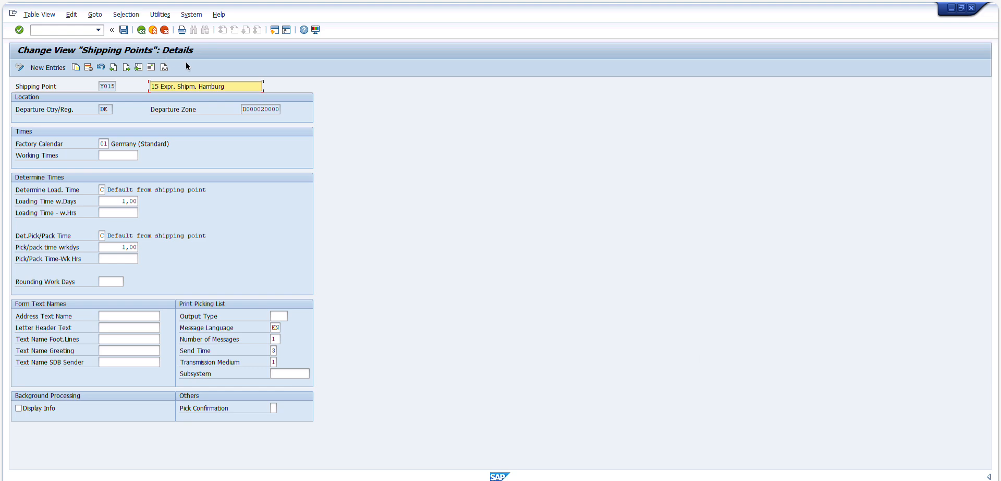
# Read the exercise PDF's item 4 on Y0## working for the same plant as Z0## and return to SAP
pyautogui.click(219, 0)
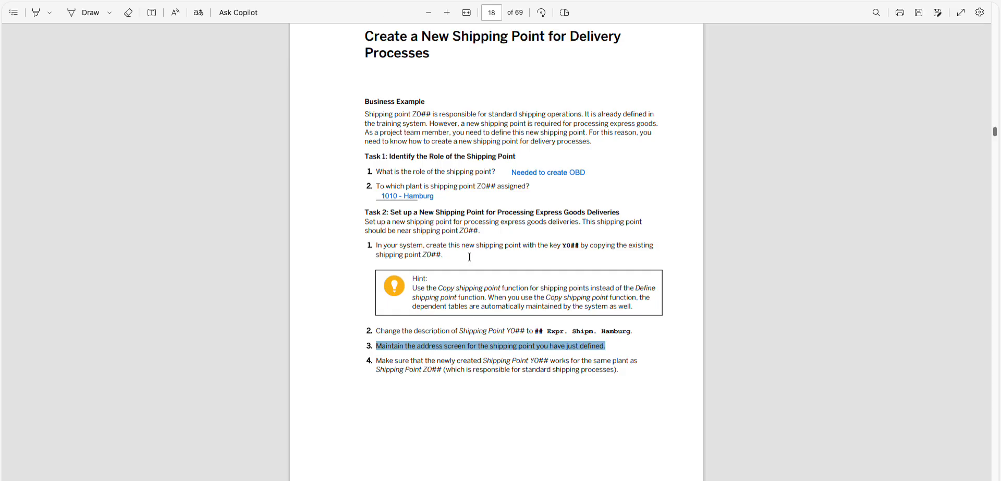
pyautogui.moveTo(377, 360); pyautogui.dragTo(621, 387)
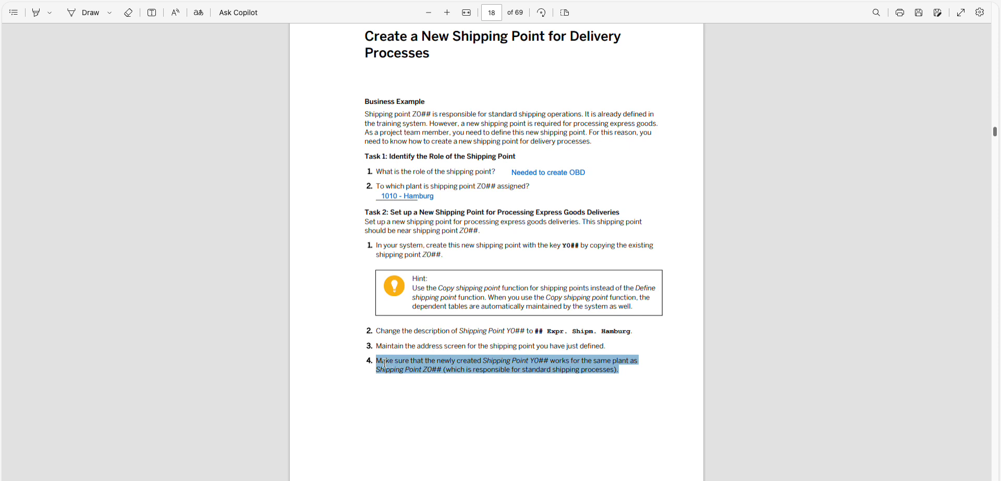
pyautogui.moveTo(384, 362); pyautogui.dragTo(622, 384)
pyautogui.click(169, 1)
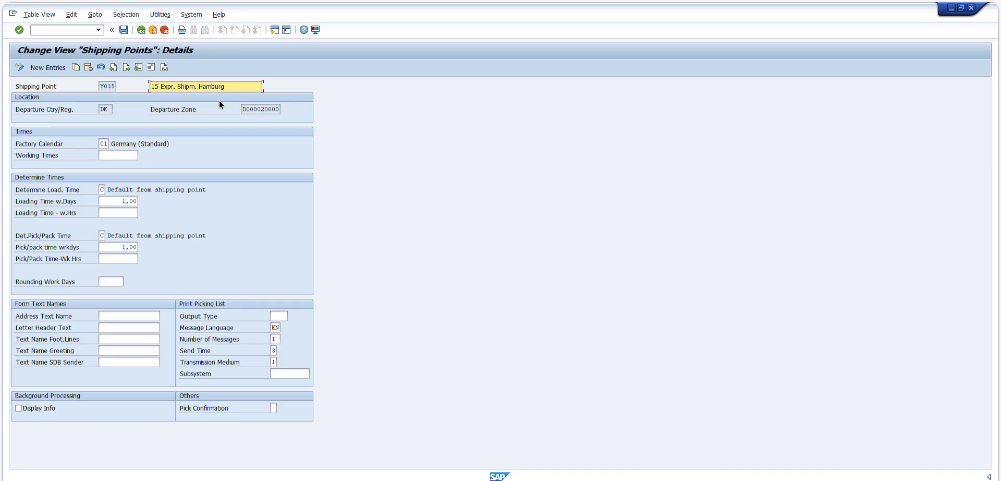
# Leave Y015's details and the customizing guide to return to the SAP Easy Access menu
pyautogui.click(108, 86)
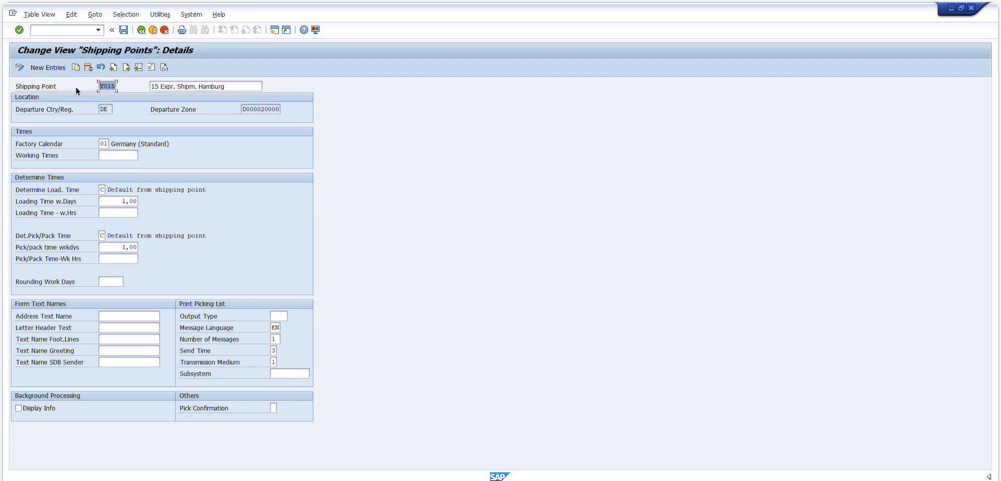
pyautogui.click(164, 30)
pyautogui.click(165, 30)
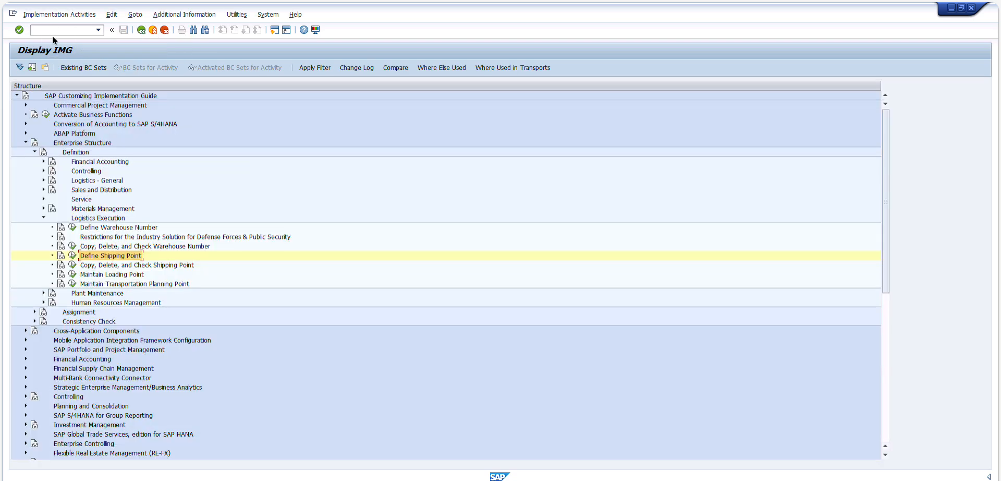
pyautogui.click(164, 30)
pyautogui.click(153, 29)
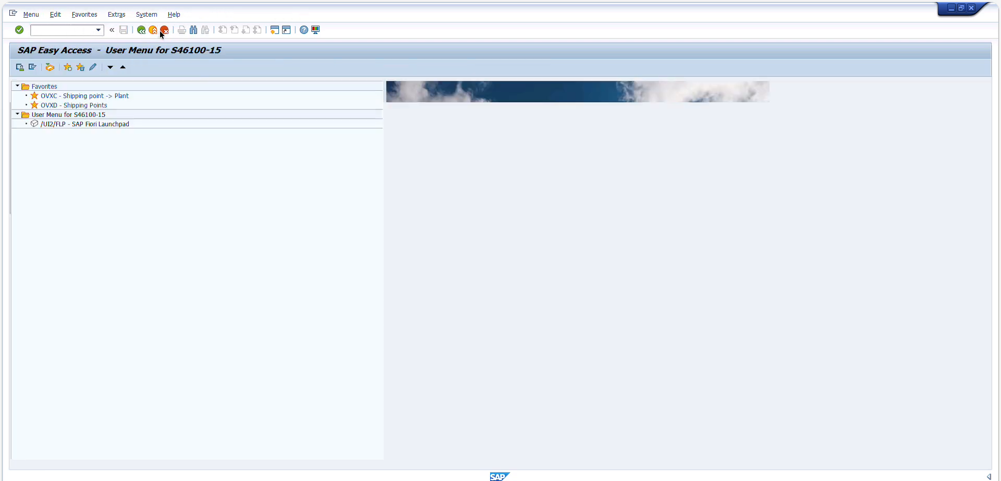
# Open the overview of shipping points assigned to plants with transaction OVXC to check Y015 under plant 1010
pyautogui.click(94, 96)
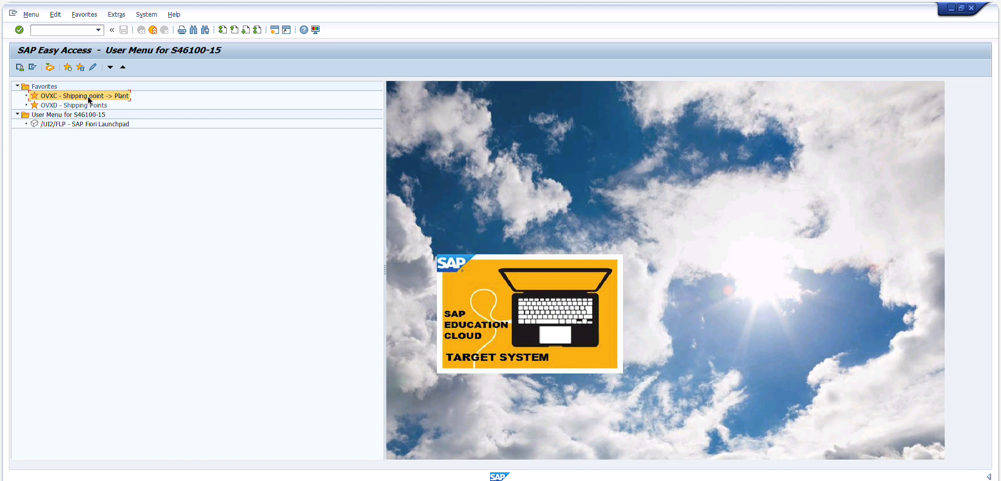
pyautogui.click(61, 30)
pyautogui.write('ovxc')
pyautogui.press('Return')
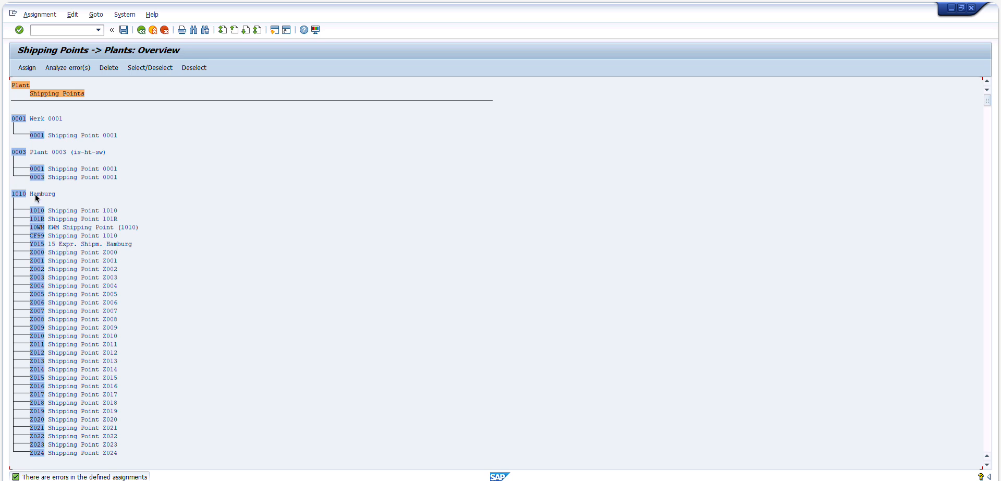
# Leave the assignment overview and display the TVSWZ table entries for shipping point Y015 with transaction SE16N
pyautogui.click(142, 30)
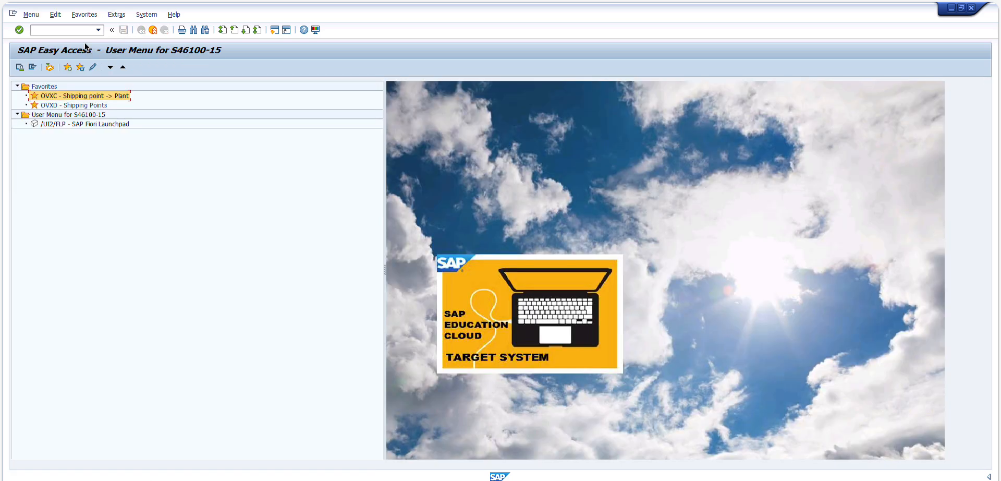
pyautogui.write('se16n')
pyautogui.press('Return')
pyautogui.click(124, 199)
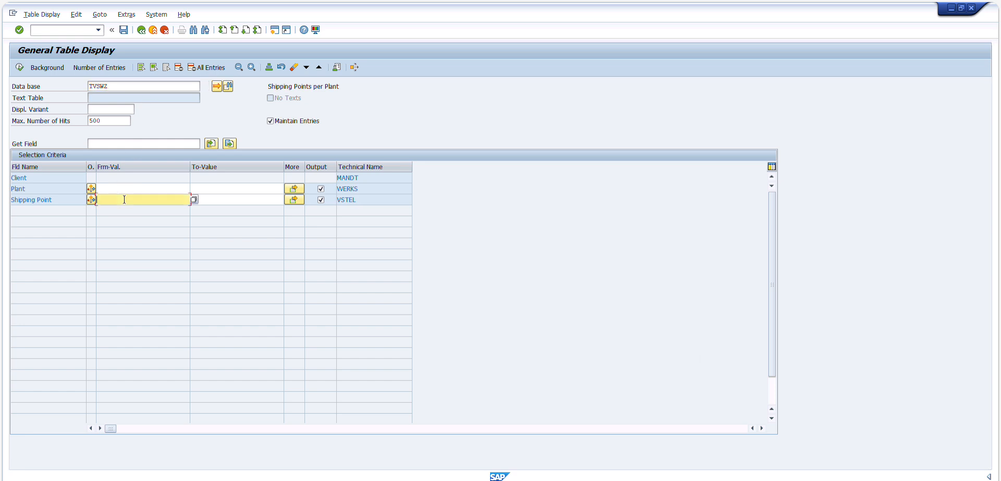
pyautogui.write('Y015')
pyautogui.press('Tab')
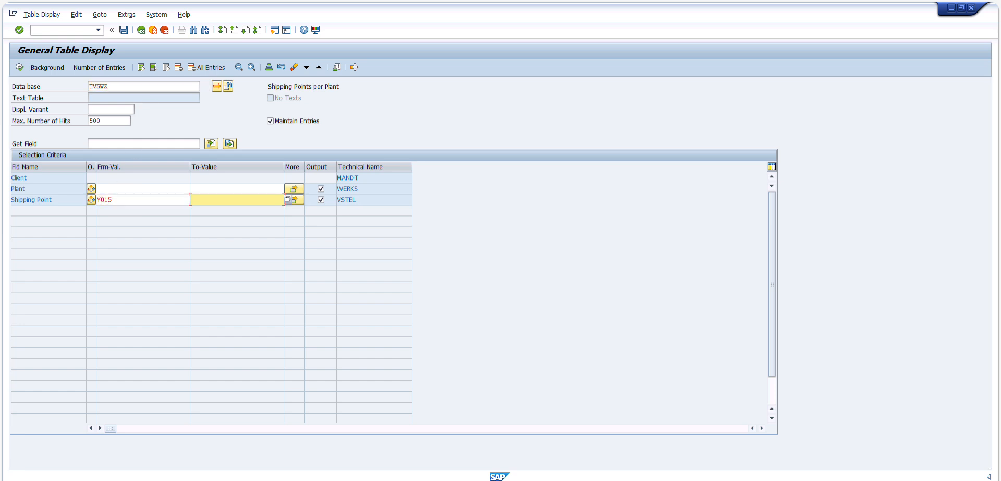
pyautogui.press('F8')
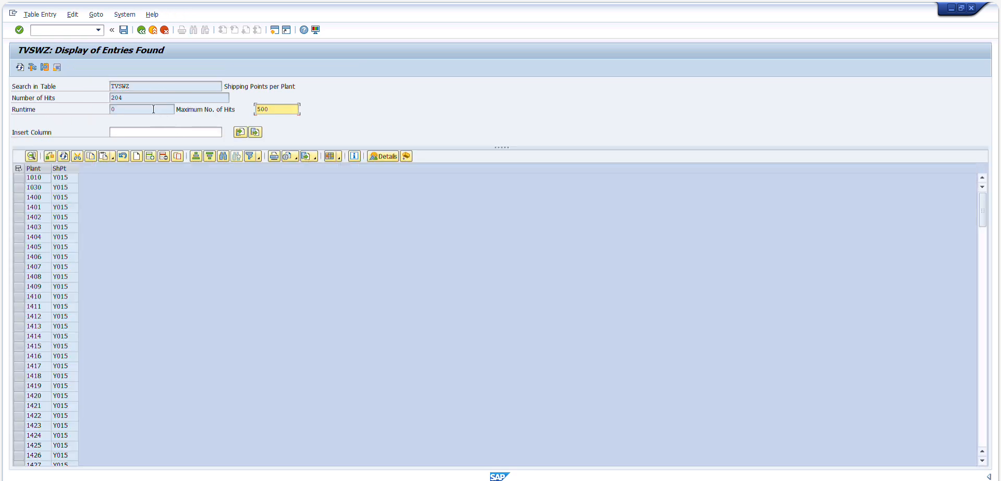
# Examine the number of hits and the plants listed for Y015, and return to the table selection screen
pyautogui.moveTo(133, 97); pyautogui.dragTo(32, 105)
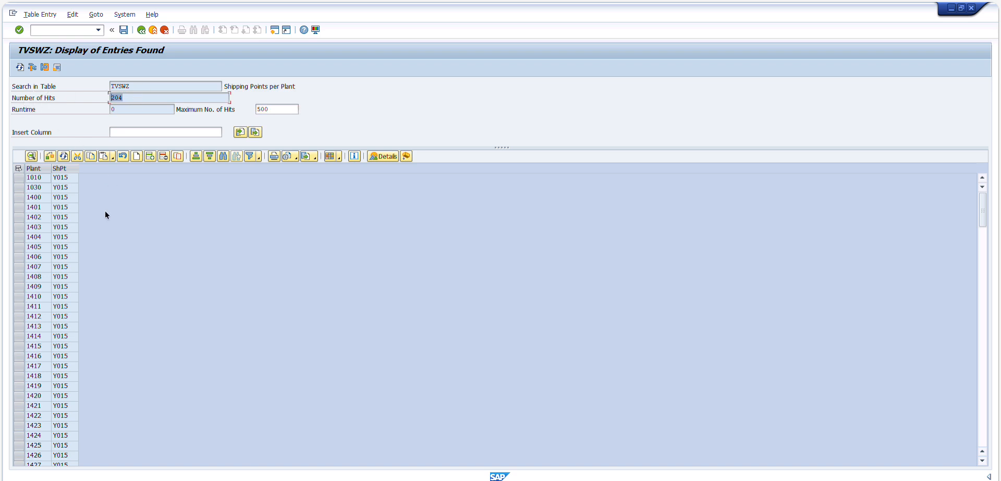
pyautogui.click(68, 178)
pyautogui.press('ctrl')
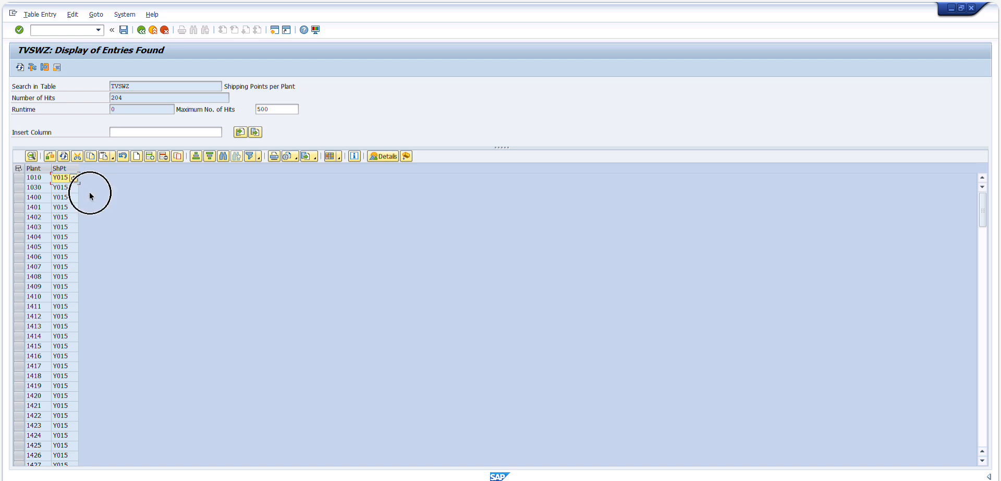
pyautogui.click(142, 29)
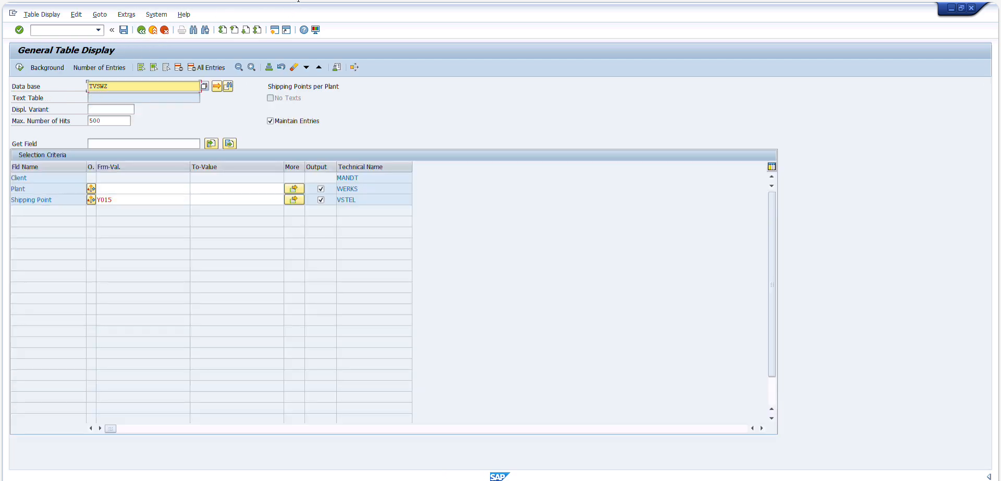
# Switch to the exercise PDF and read Solution 4's Task 1 answers on the shipping point's role and plant assignment
pyautogui.hotkey('alt', 'Tab')
pyautogui.scroll(-10, 655, 261)
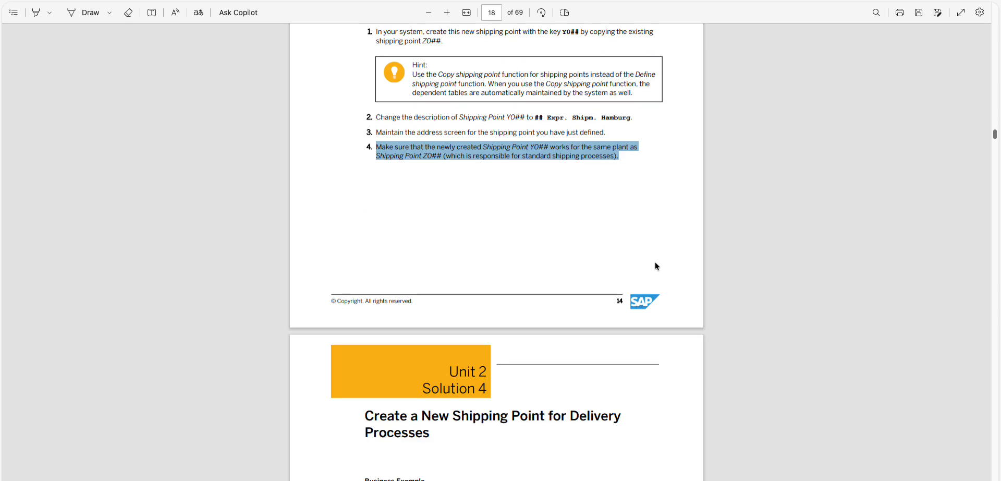
pyautogui.scroll(-1, 655, 262)
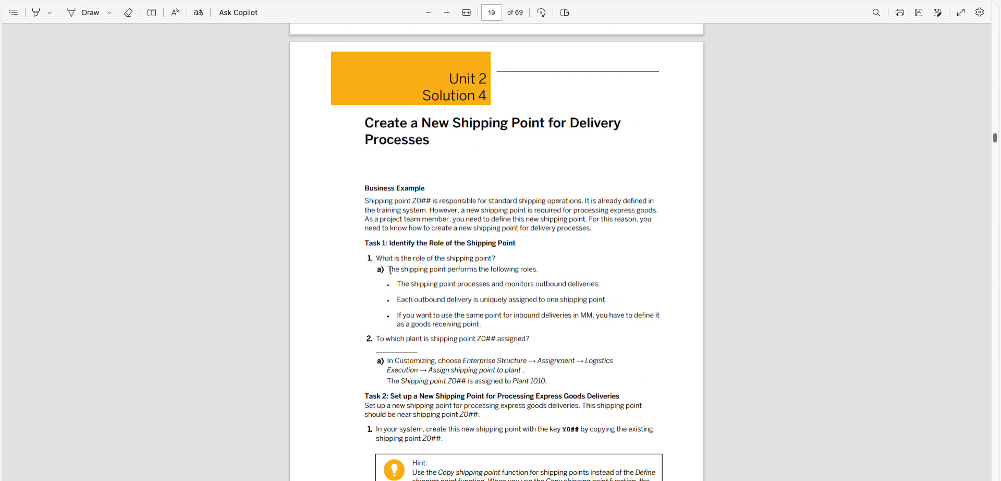
pyautogui.moveTo(387, 269); pyautogui.dragTo(485, 324)
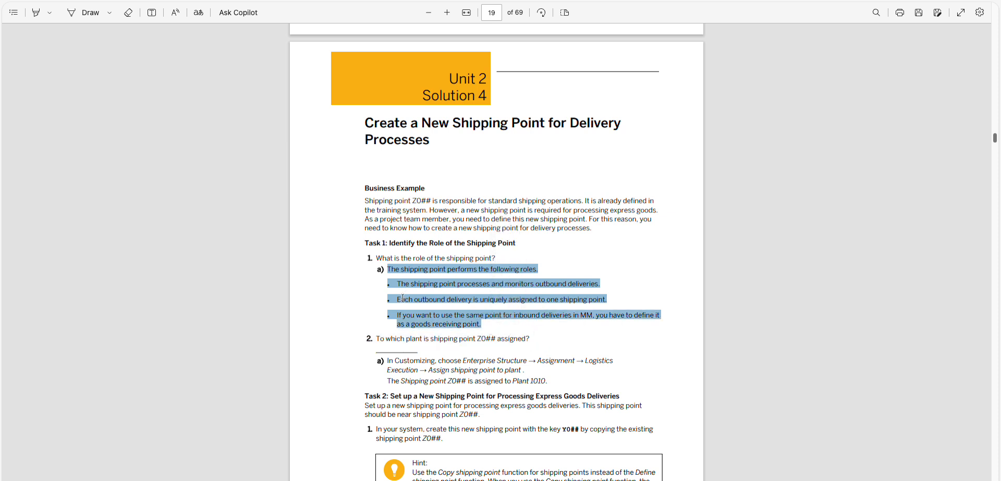
pyautogui.moveTo(397, 299); pyautogui.dragTo(608, 301)
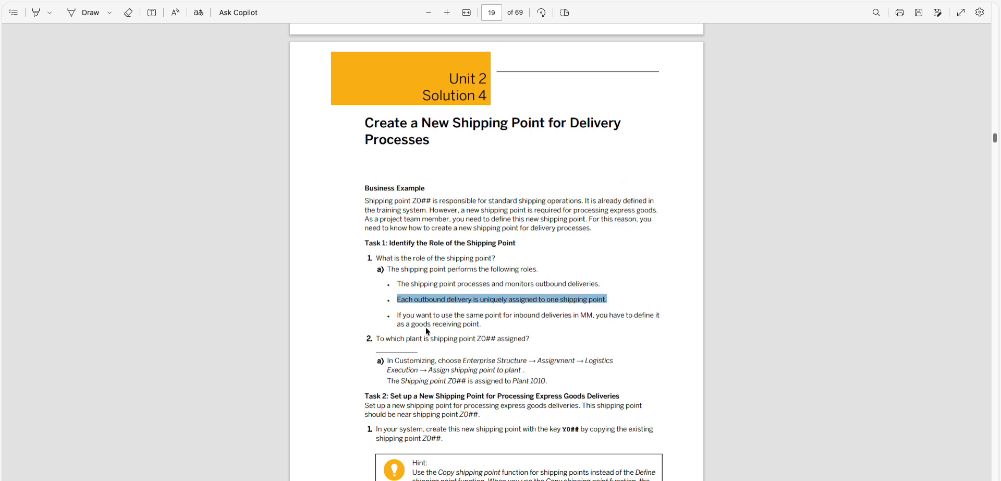
pyautogui.moveTo(396, 315); pyautogui.dragTo(482, 324)
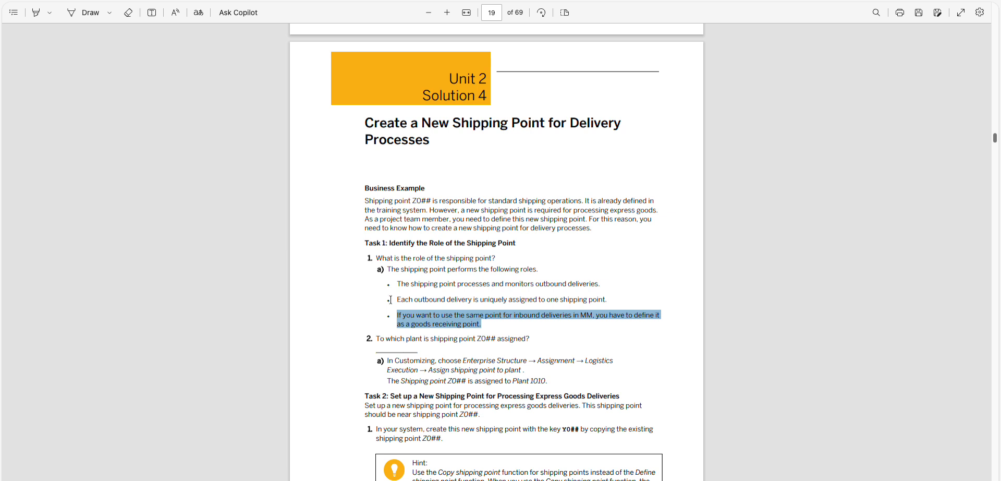
pyautogui.moveTo(397, 314); pyautogui.dragTo(494, 326)
pyautogui.click(423, 360)
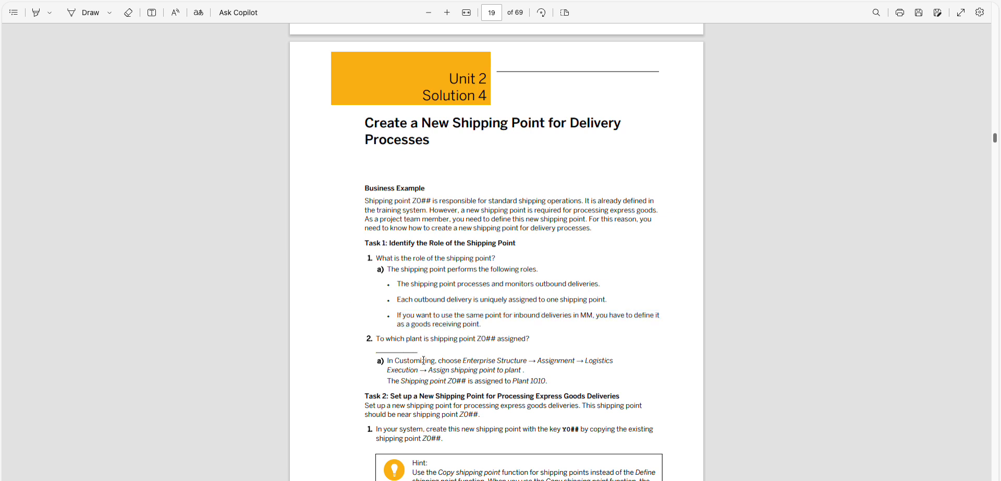
pyautogui.moveTo(376, 338); pyautogui.dragTo(356, 365)
pyautogui.click(353, 365)
# Read Task 2 item 1 of the solution on copying Z0## to Y0##, including the field values and pop-up handling
pyautogui.scroll(-3, 354, 364)
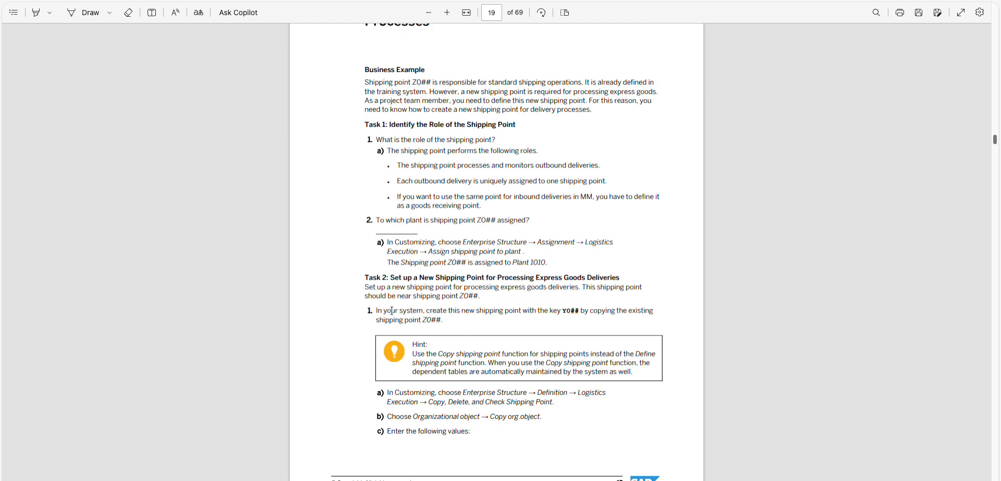
pyautogui.moveTo(391, 310); pyautogui.dragTo(362, 316)
pyautogui.moveTo(387, 393); pyautogui.dragTo(553, 405)
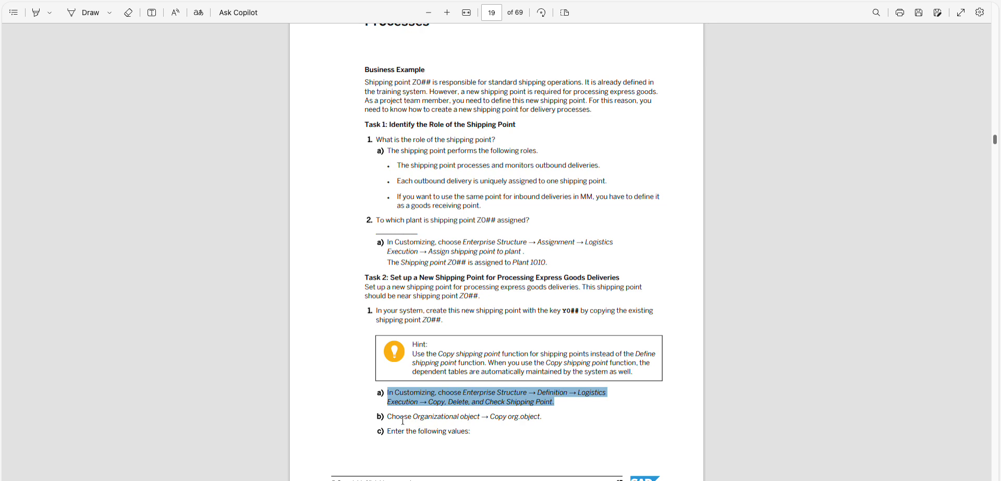
pyautogui.moveTo(388, 417); pyautogui.dragTo(544, 417)
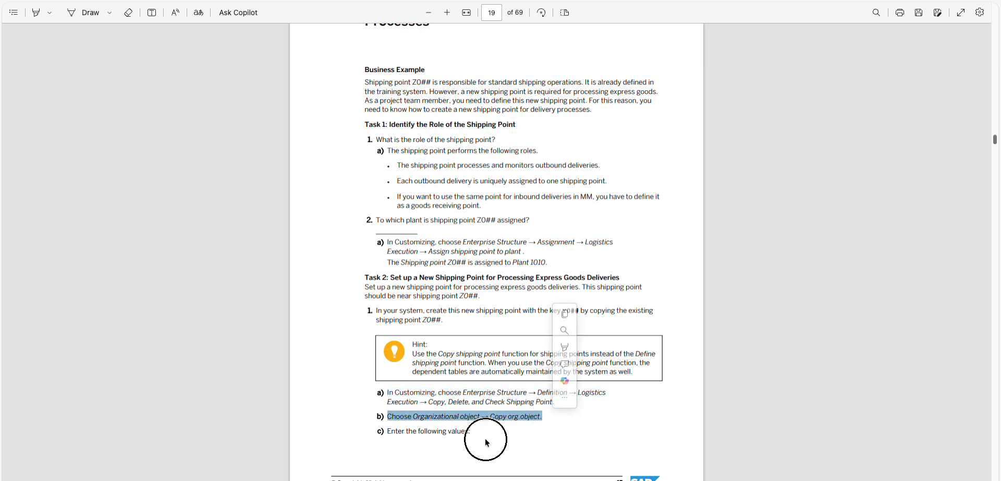
pyautogui.scroll(-4, 484, 442)
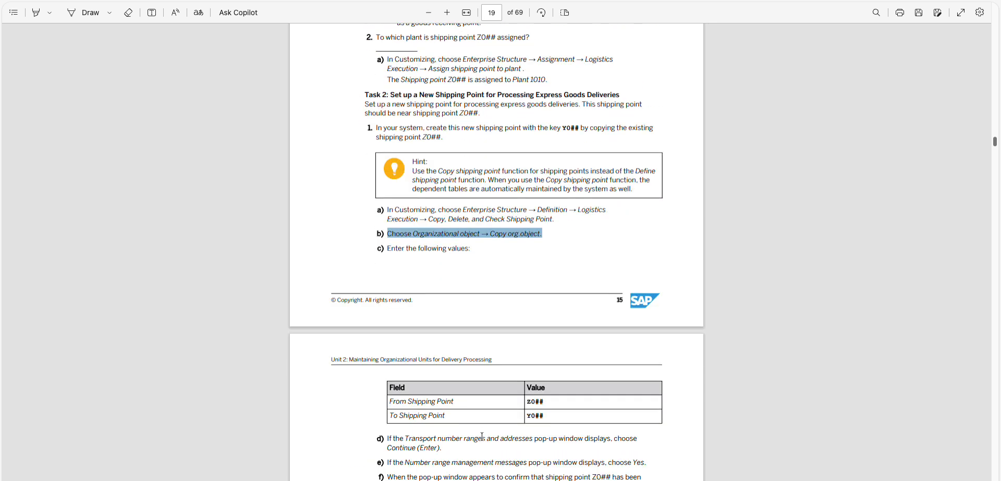
pyautogui.moveTo(400, 404); pyautogui.dragTo(573, 413)
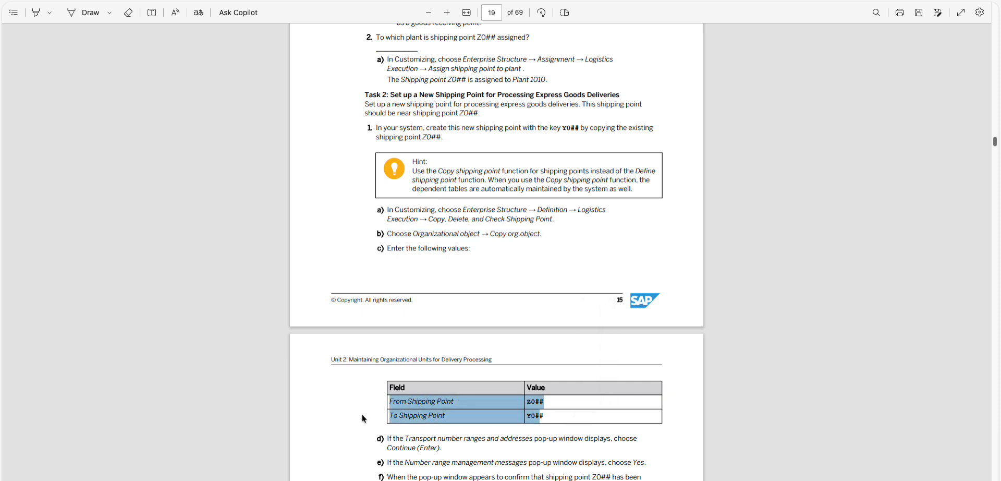
pyautogui.scroll(-3, 367, 396)
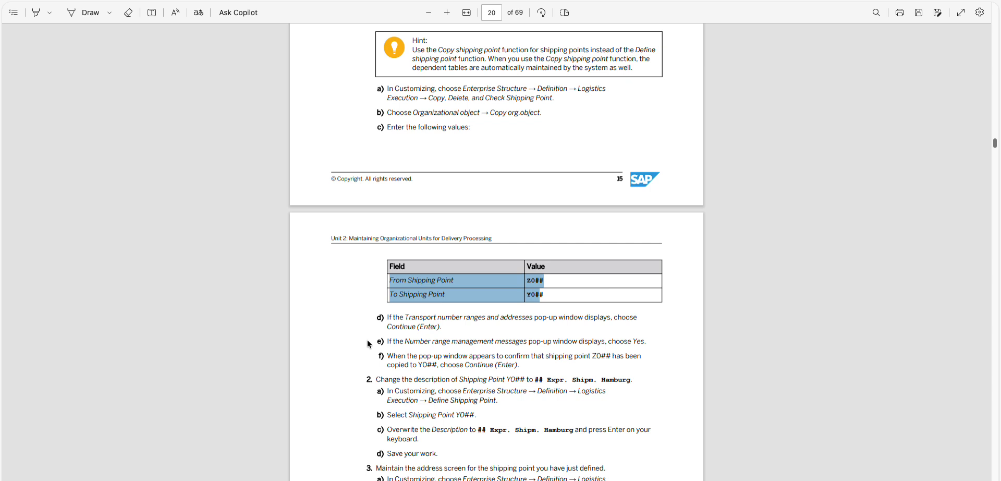
pyautogui.moveTo(390, 317); pyautogui.dragTo(441, 326)
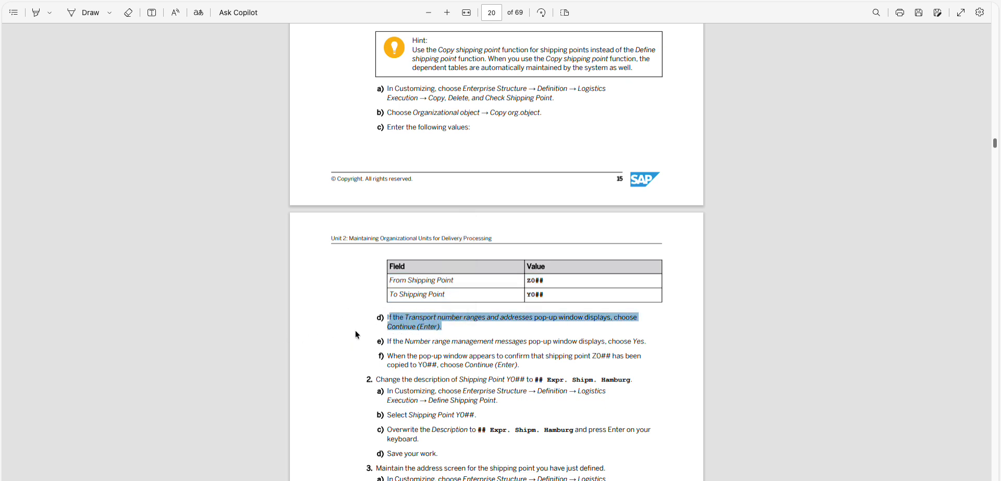
pyautogui.moveTo(387, 341); pyautogui.dragTo(659, 344)
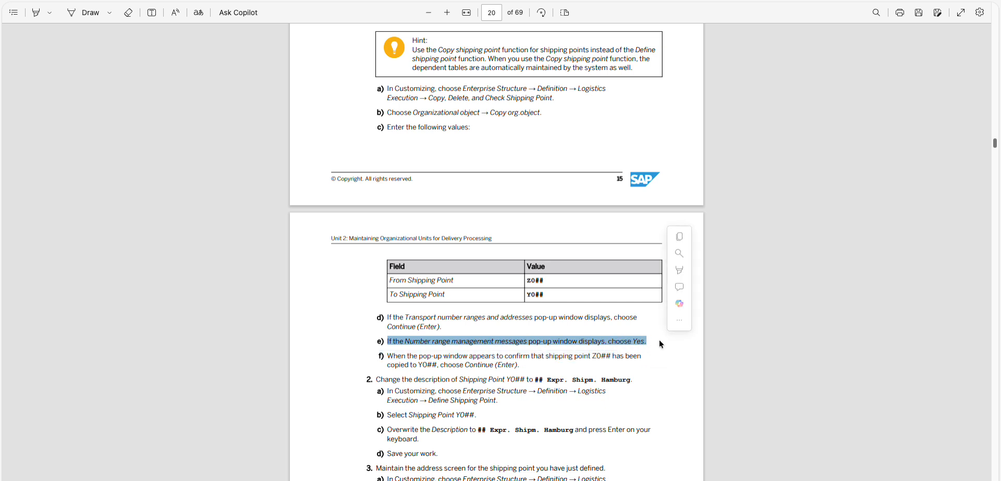
pyautogui.click(659, 344)
pyautogui.scroll(-1, 398, 385)
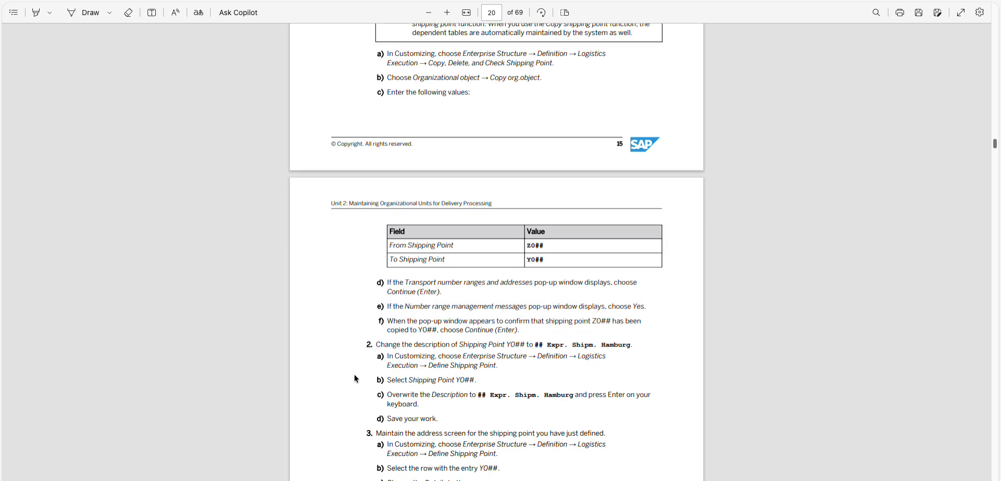
# Read solution items 2 to 4 on Y0##'s description, address maintenance and plant assignment, and return to SAP
pyautogui.scroll(-1, 354, 374)
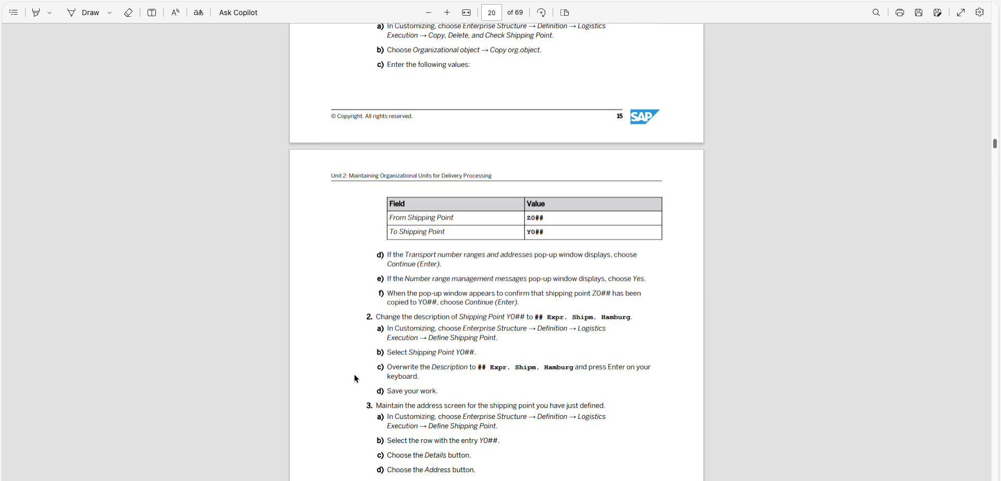
pyautogui.scroll(-2, 355, 375)
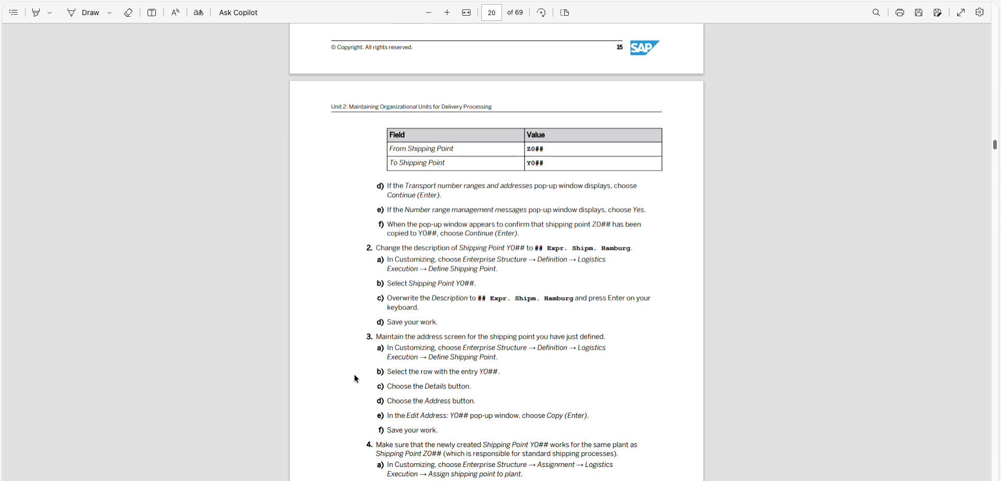
pyautogui.scroll(-2, 355, 374)
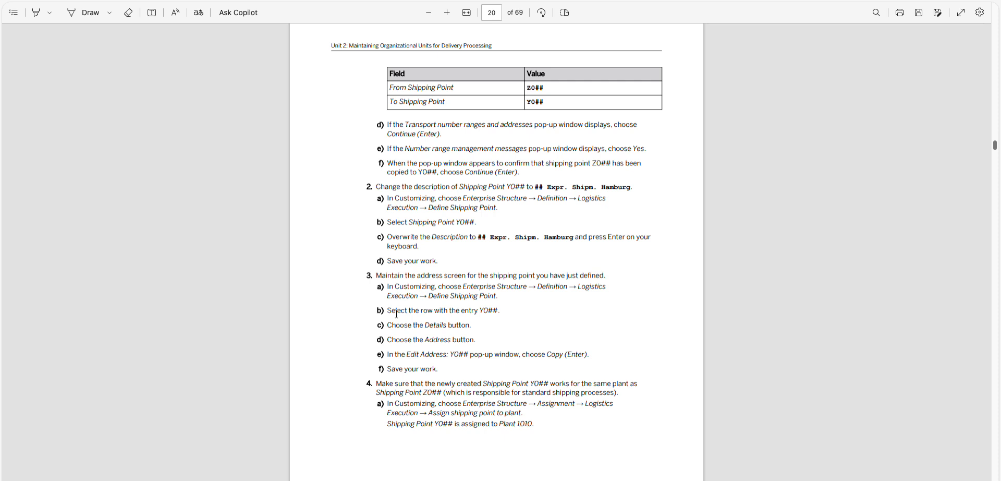
pyautogui.moveTo(386, 310); pyautogui.dragTo(457, 371)
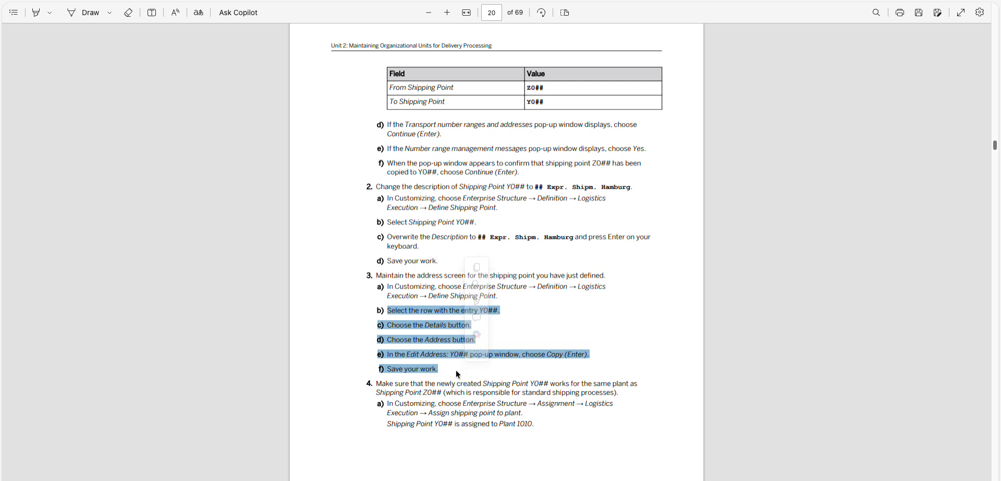
pyautogui.moveTo(386, 344); pyautogui.dragTo(474, 344)
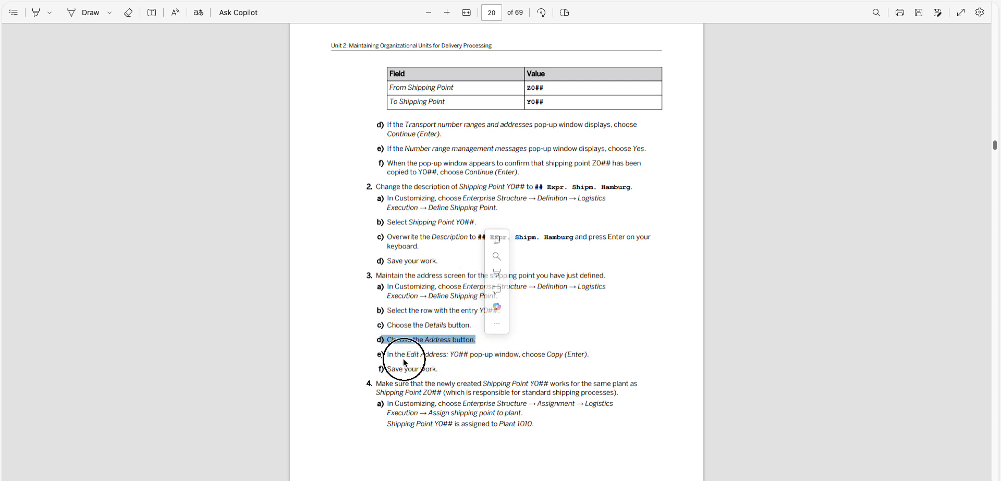
pyautogui.moveTo(387, 354); pyautogui.dragTo(589, 357)
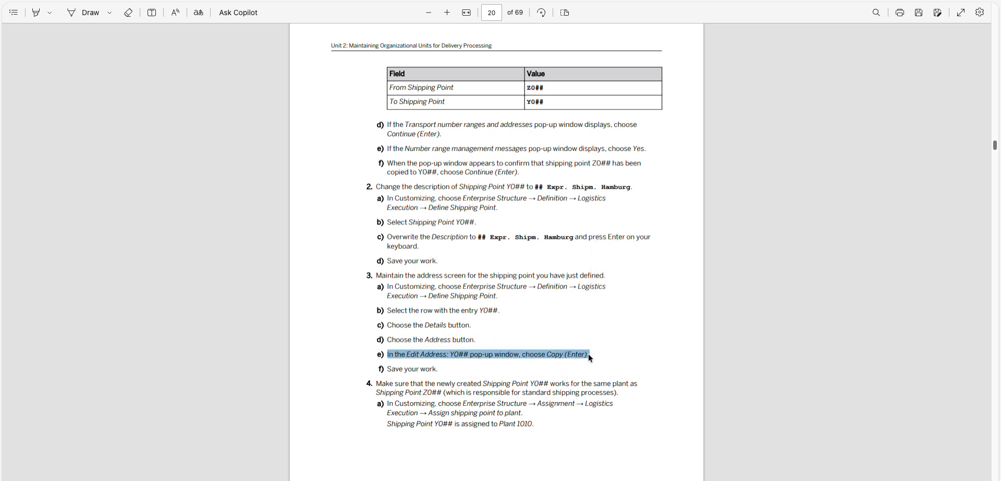
pyautogui.click(588, 354)
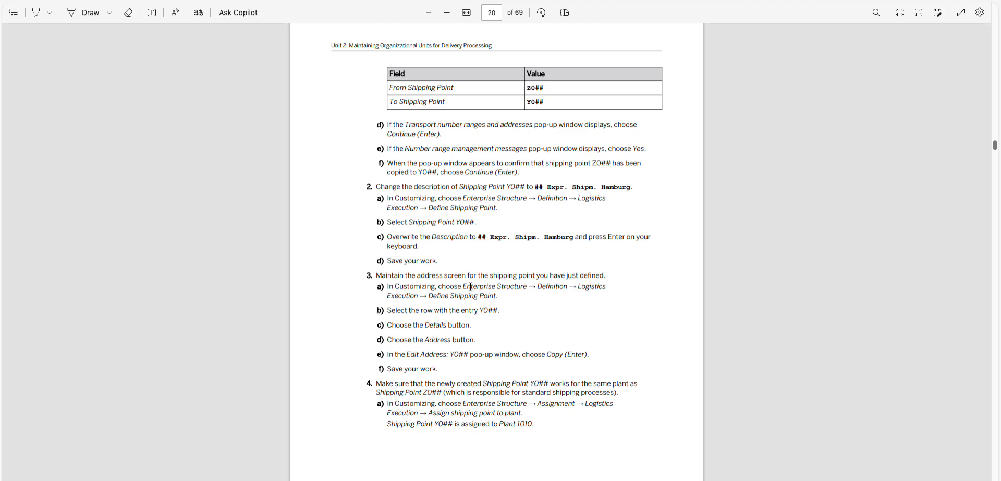
pyautogui.click(244, 0)
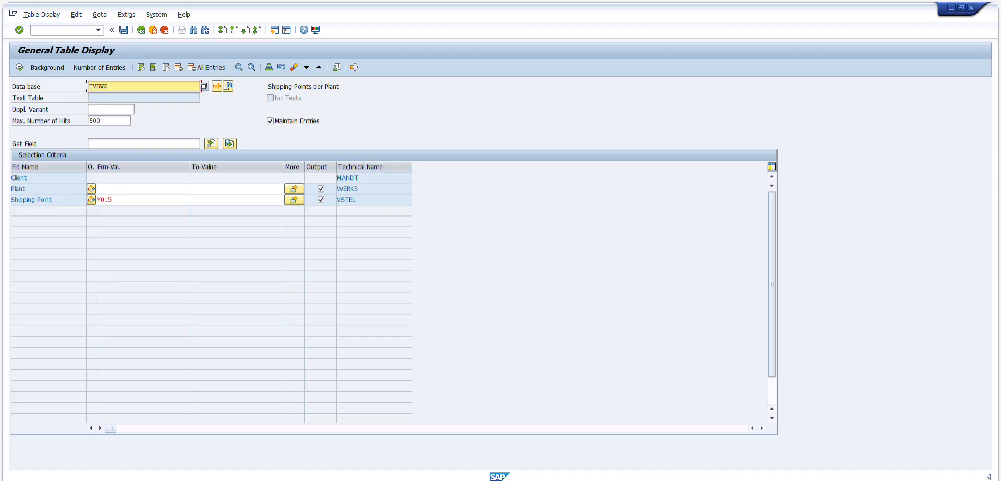
# Go back to the Shipping Points overview, position the list at Y015 and open that shipping point's details
pyautogui.click(163, 30)
pyautogui.click(75, 106)
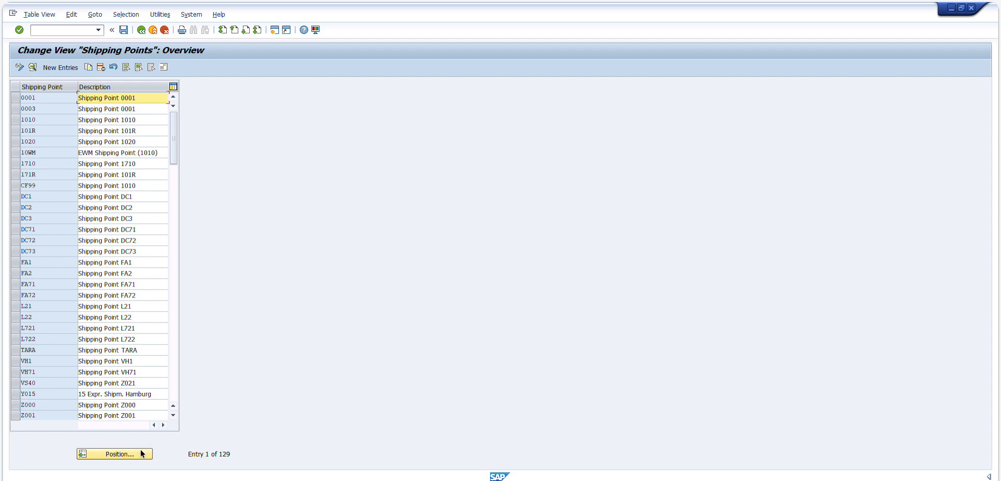
pyautogui.click(137, 453)
pyautogui.write('Y015')
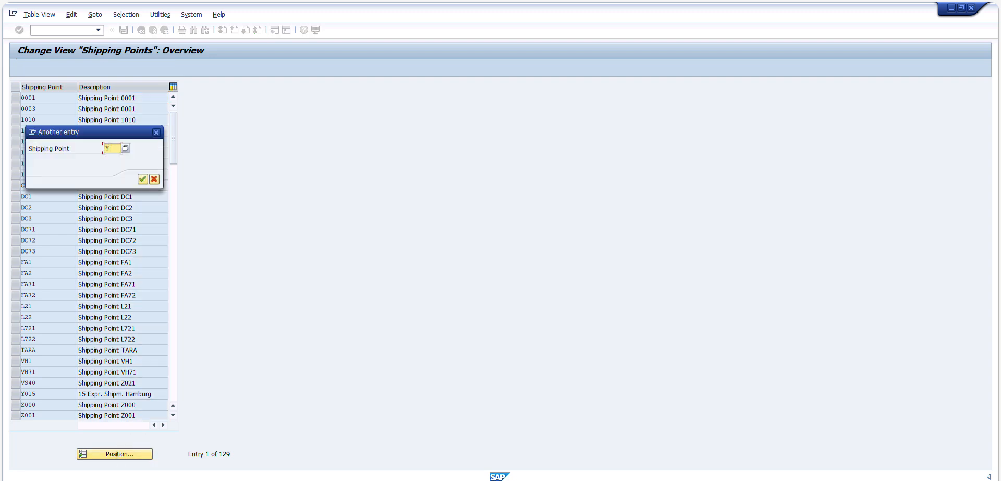
pyautogui.press('Return')
pyautogui.doubleClick(58, 98)
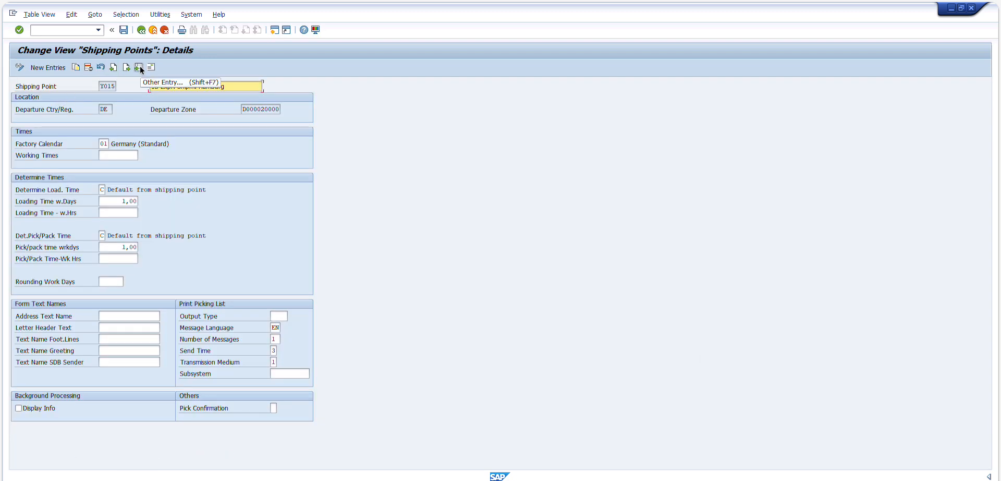
# Open the address of shipping point Y015 and inspect its additional name lines, collapsing them again
pyautogui.click(149, 68)
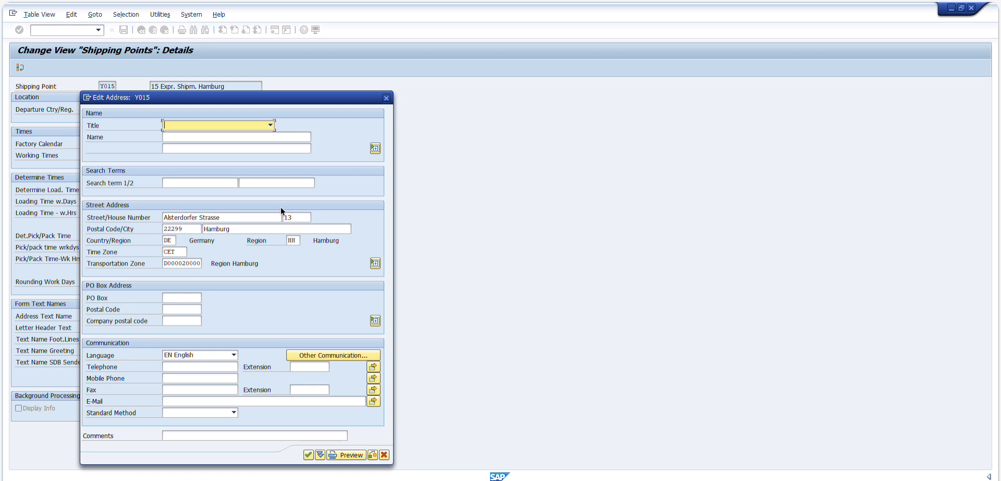
pyautogui.click(375, 148)
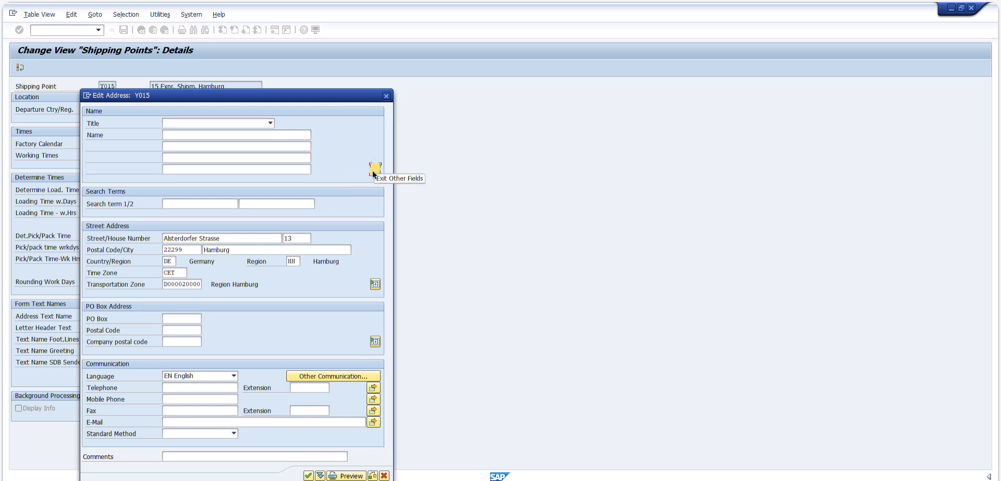
pyautogui.click(376, 168)
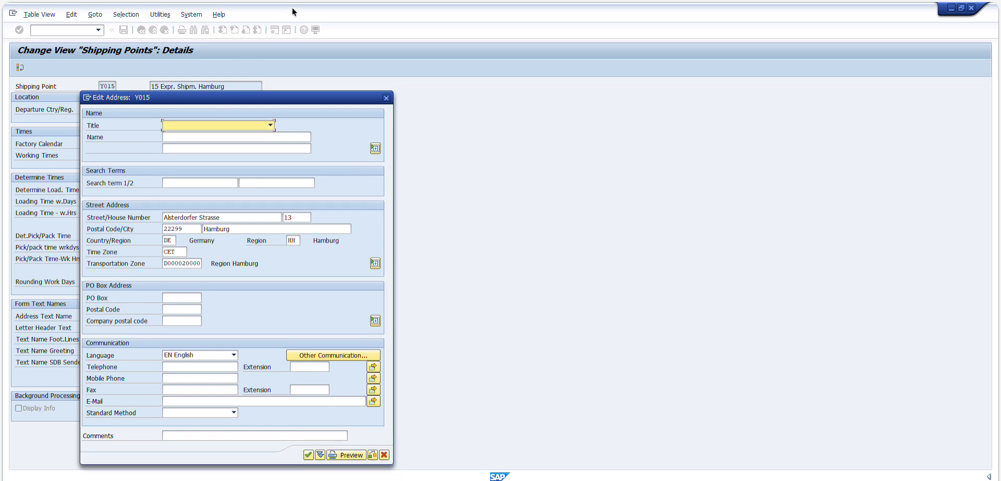
# Check the solution PDF's instruction for the Edit Address window and accept Y015's address in SAP
pyautogui.click(250, 1)
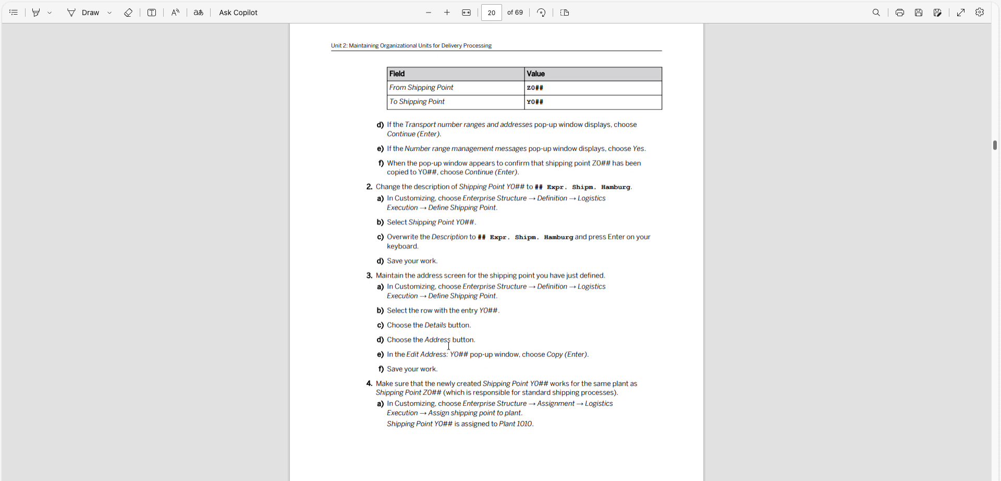
pyautogui.moveTo(388, 354); pyautogui.dragTo(606, 354)
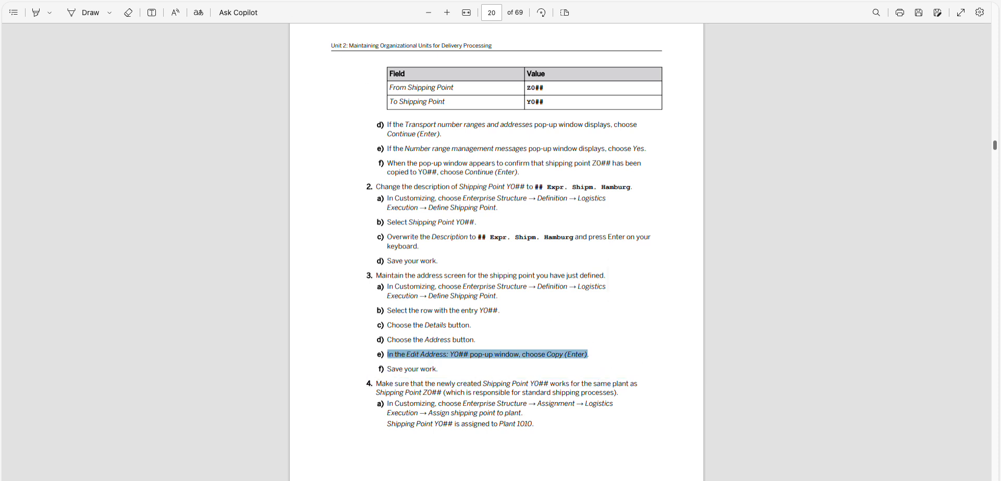
pyautogui.click(229, 1)
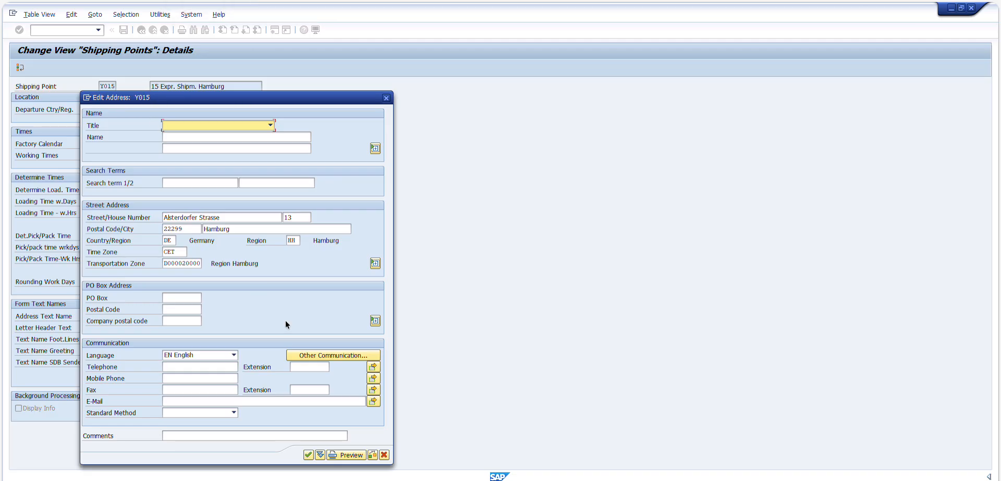
pyautogui.click(308, 454)
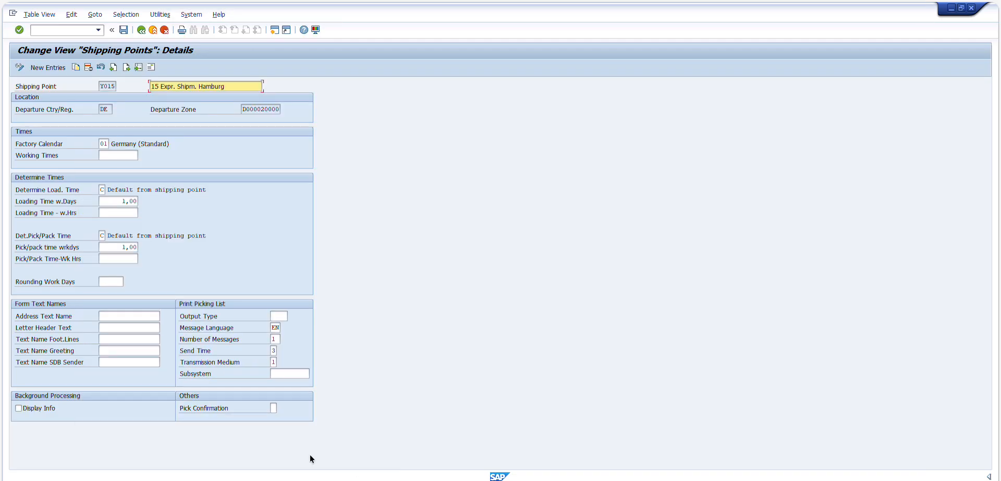
# Read the rest of the solution in the PDF, covering saving and Y0##'s plant assignment, and return to SAP
pyautogui.click(157, 0)
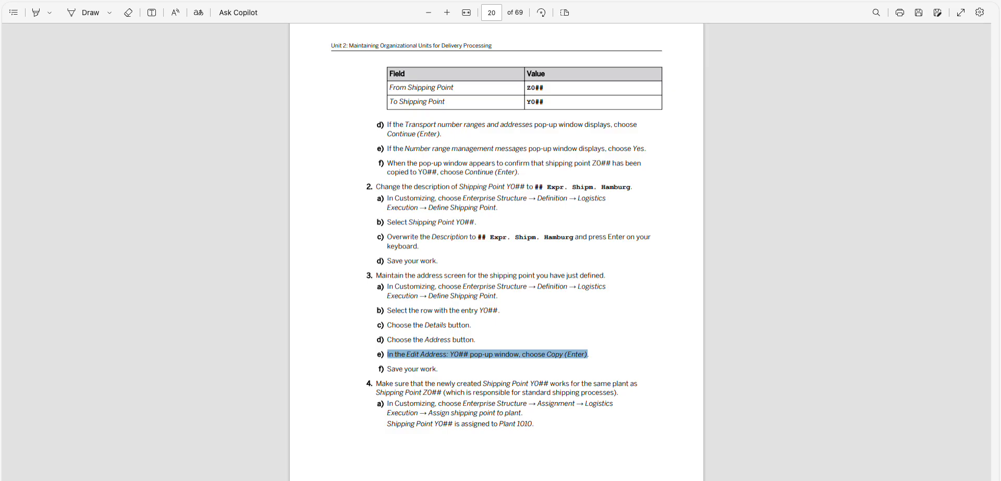
pyautogui.scroll(-3, 519, 316)
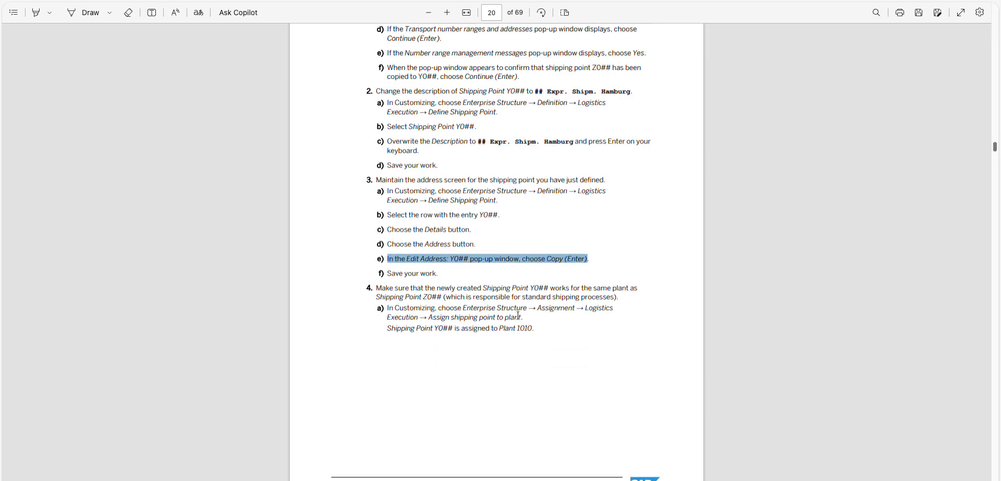
pyautogui.moveTo(397, 330); pyautogui.dragTo(522, 330)
pyautogui.click(522, 330)
pyautogui.scroll(1, 439, 283)
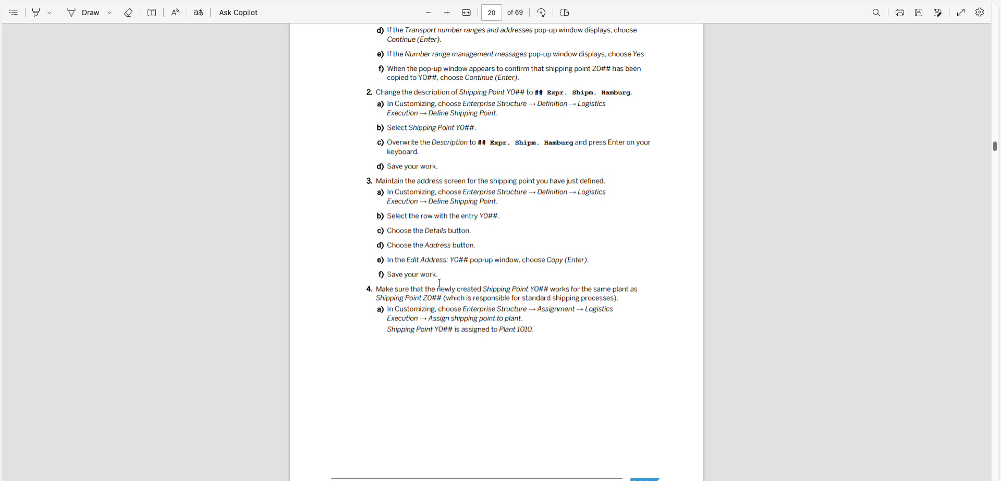
pyautogui.click(383, 480)
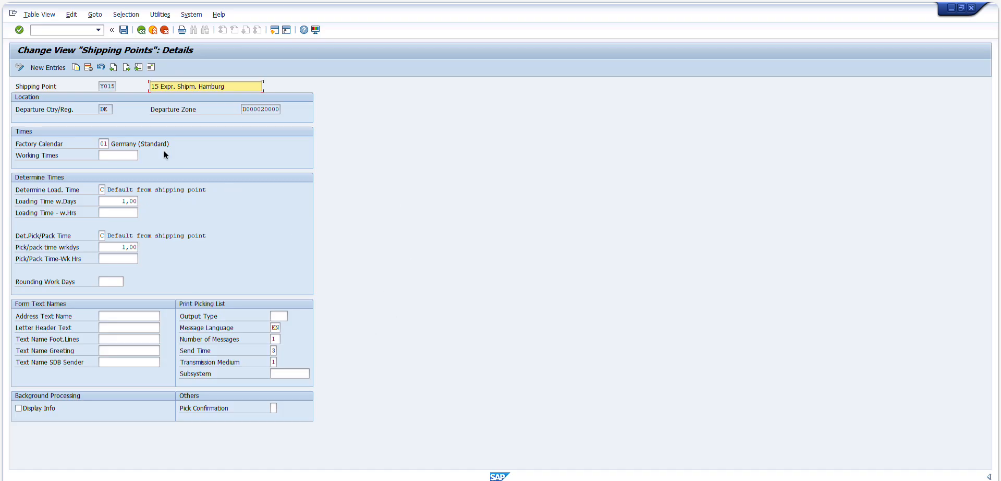
# Review Y015's address once more, close it without changes and check the shipping point's description
pyautogui.click(150, 67)
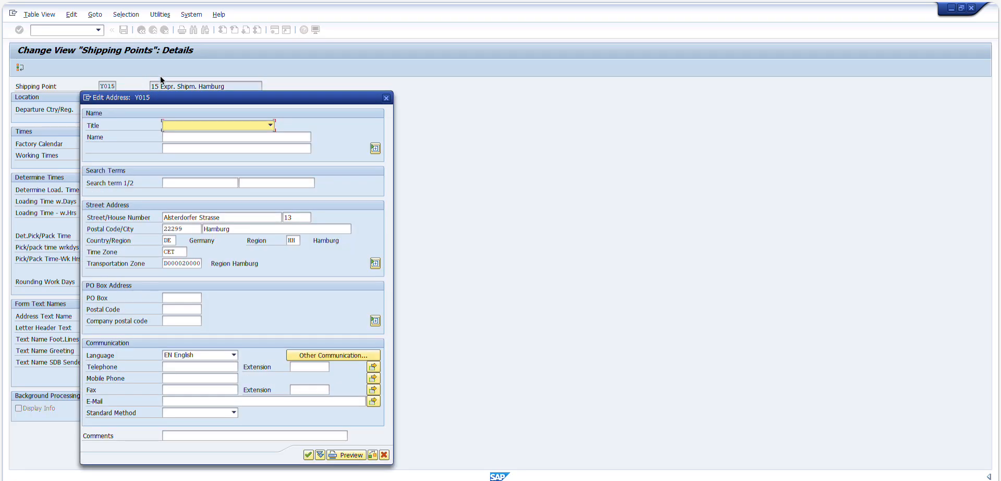
pyautogui.press('Escape')
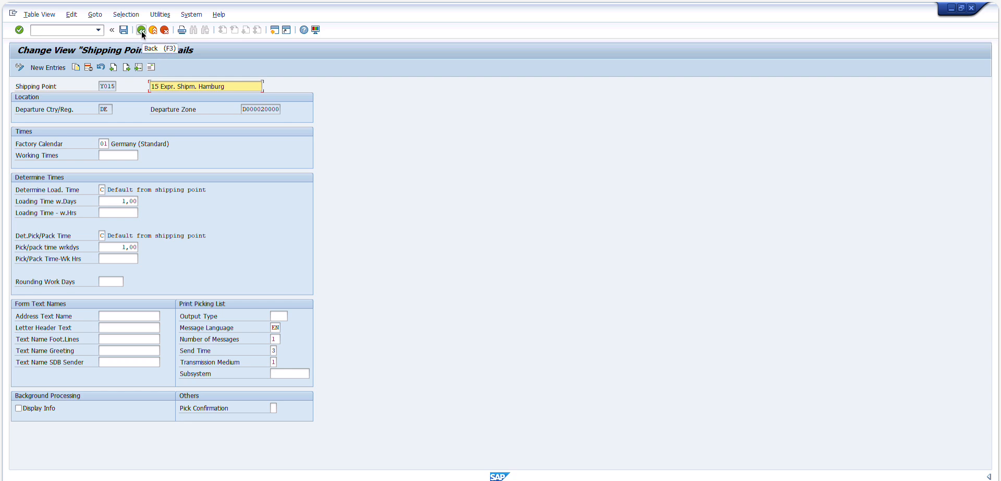
pyautogui.moveTo(231, 86); pyautogui.dragTo(150, 86)
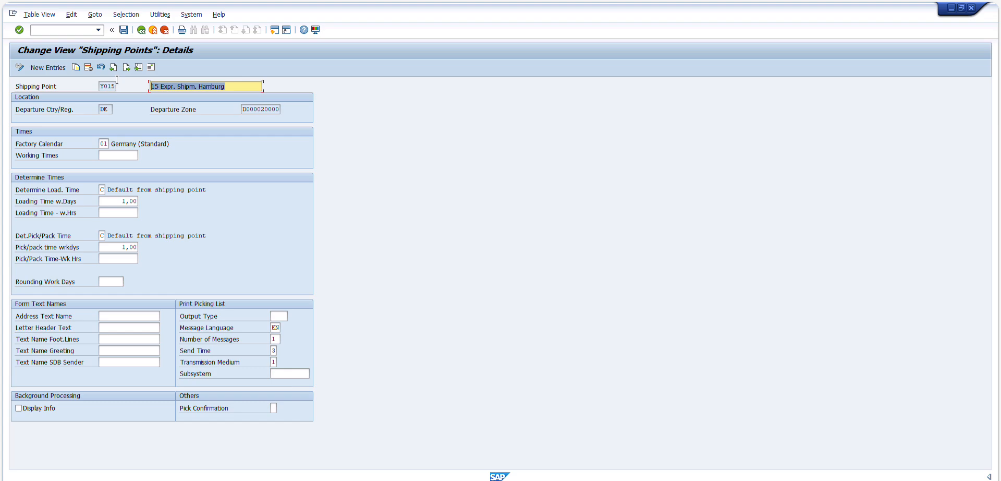
pyautogui.click(231, 86)
# Switch to the exercise PDF and skim through Exercise 5 and Solution 5 on controlling delivery documents
pyautogui.click(202, 0)
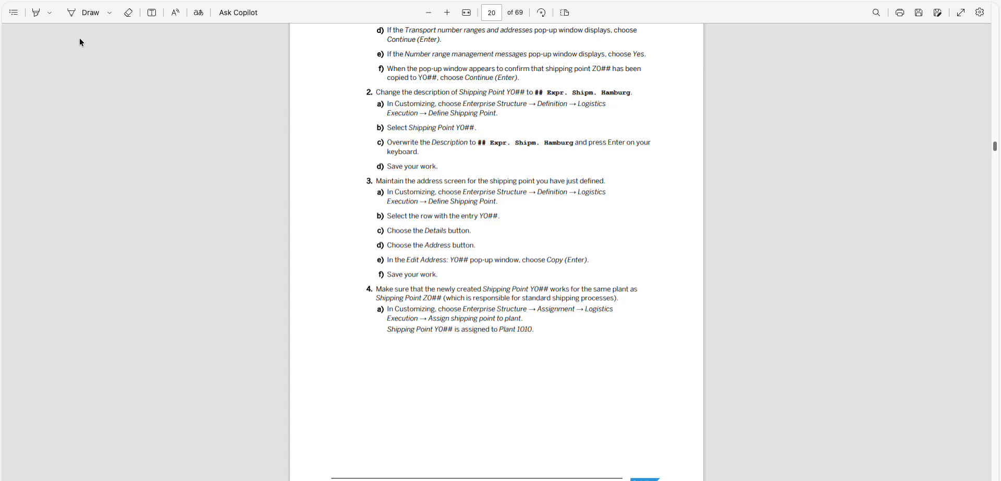
pyautogui.scroll(-7, 145, 154)
pyautogui.scroll(-3, 342, 186)
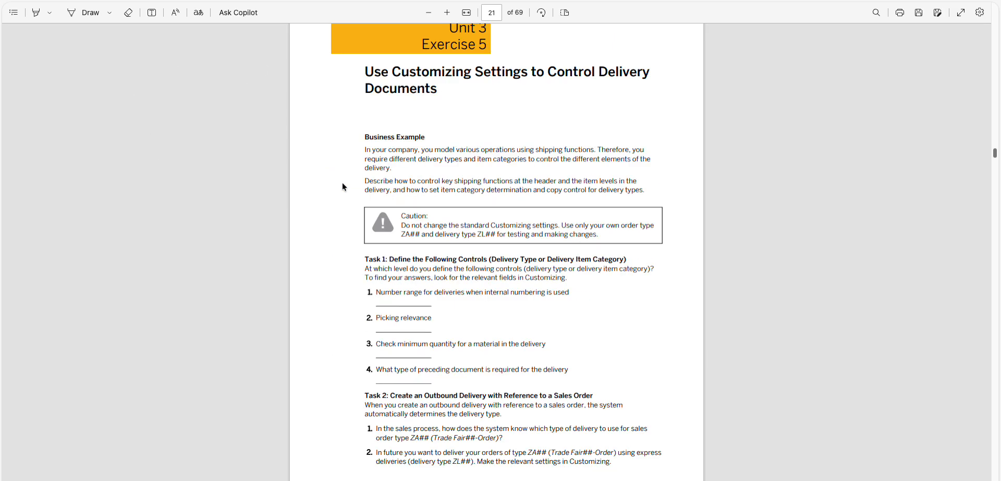
pyautogui.scroll(-20, 342, 186)
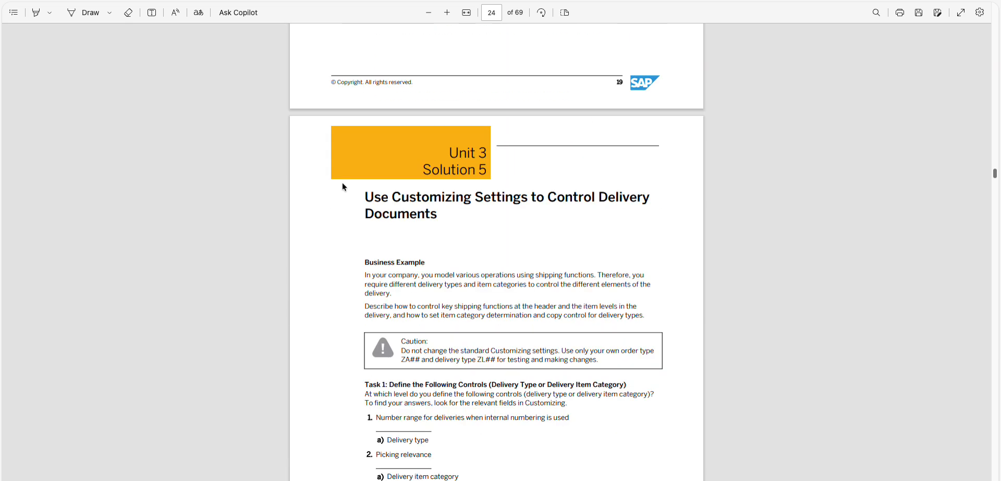
pyautogui.scroll(-20, 343, 183)
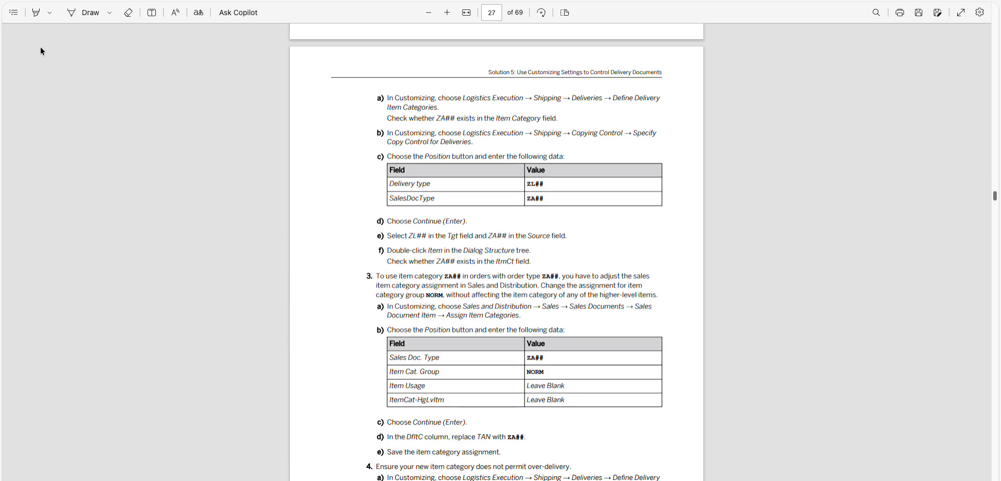
# Browse Exercise 8 and Exercise 9 through the PDF's table of contents, and return to Exercise 4
pyautogui.click(13, 12)
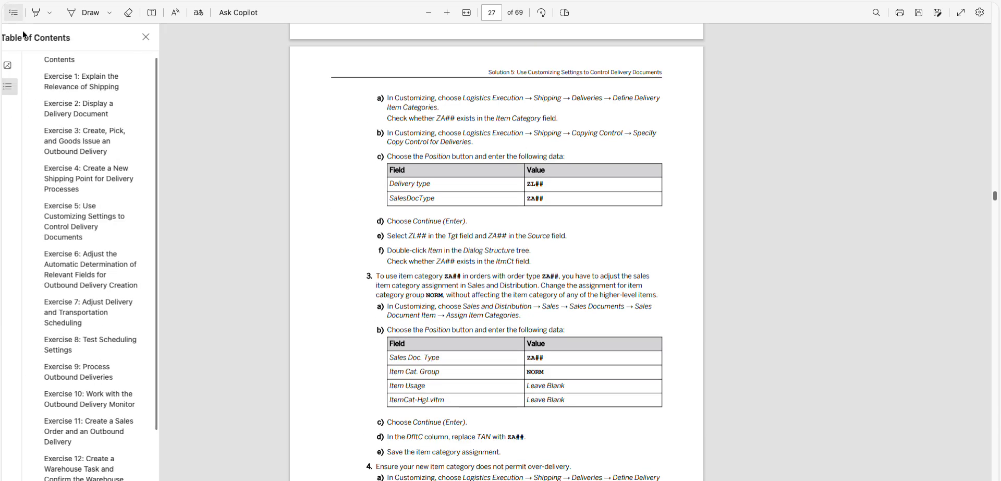
pyautogui.click(129, 311)
pyautogui.click(130, 341)
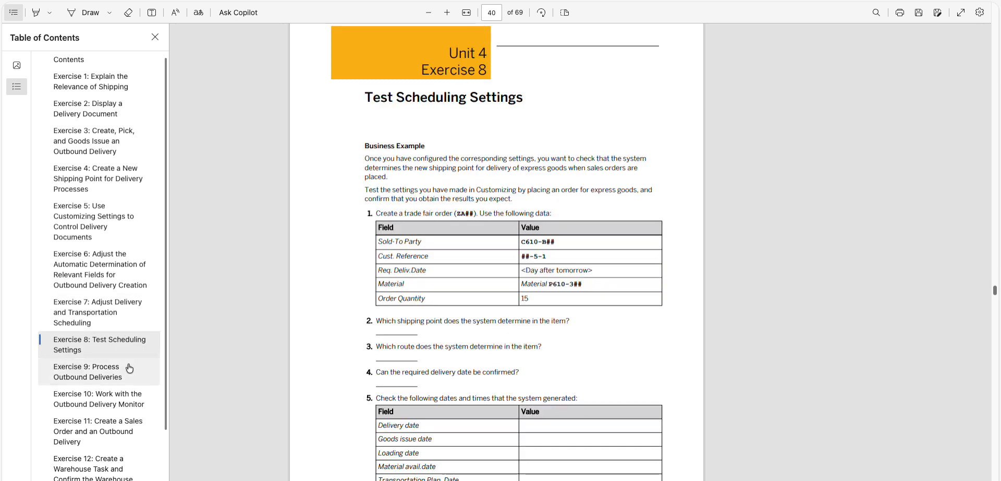
pyautogui.click(130, 368)
pyautogui.scroll(-1, 569, 371)
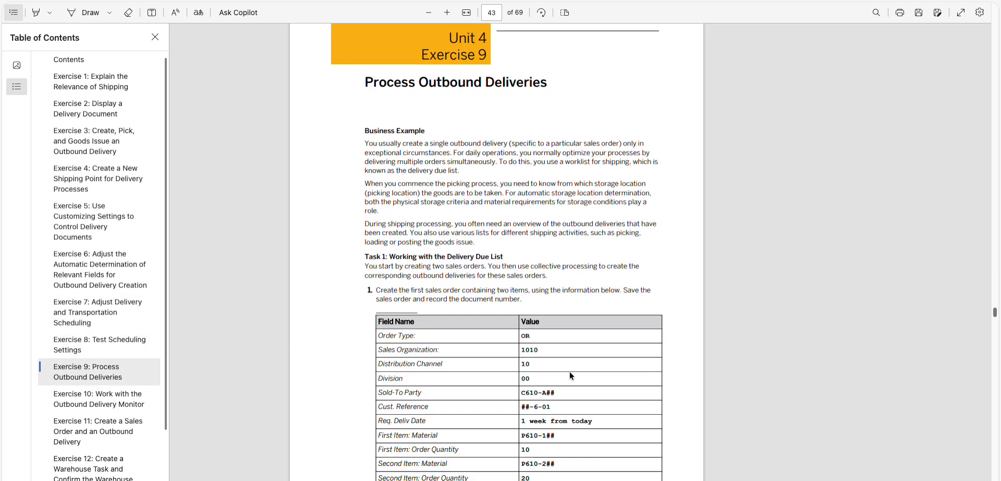
pyautogui.scroll(-2, 570, 373)
pyautogui.click(116, 178)
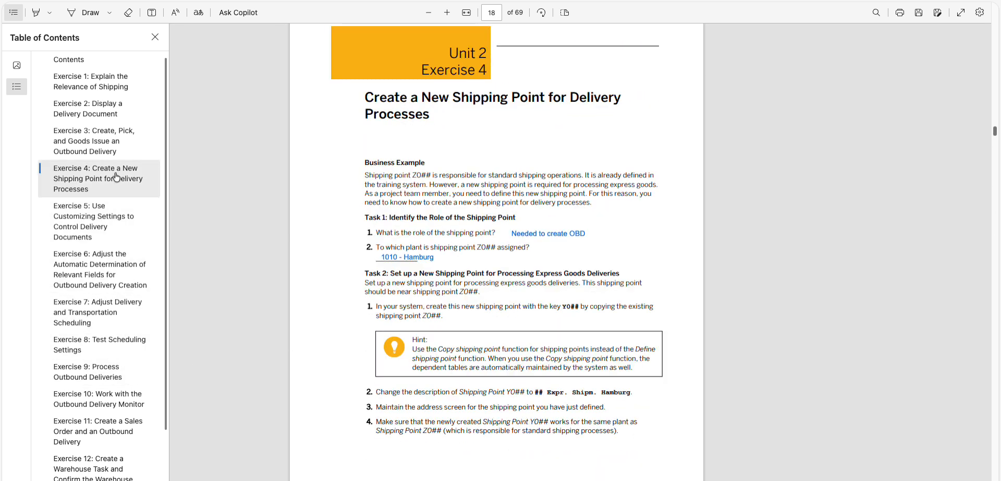
pyautogui.scroll(1, 436, 230)
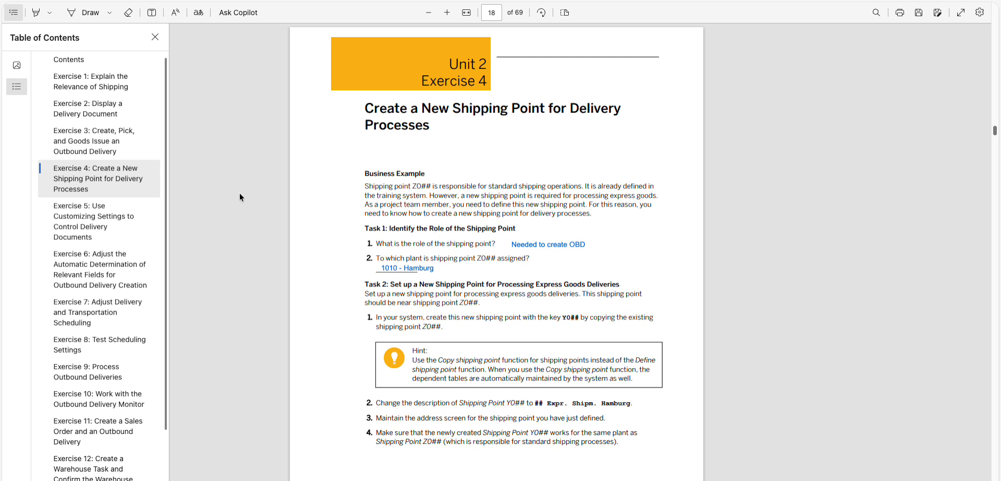